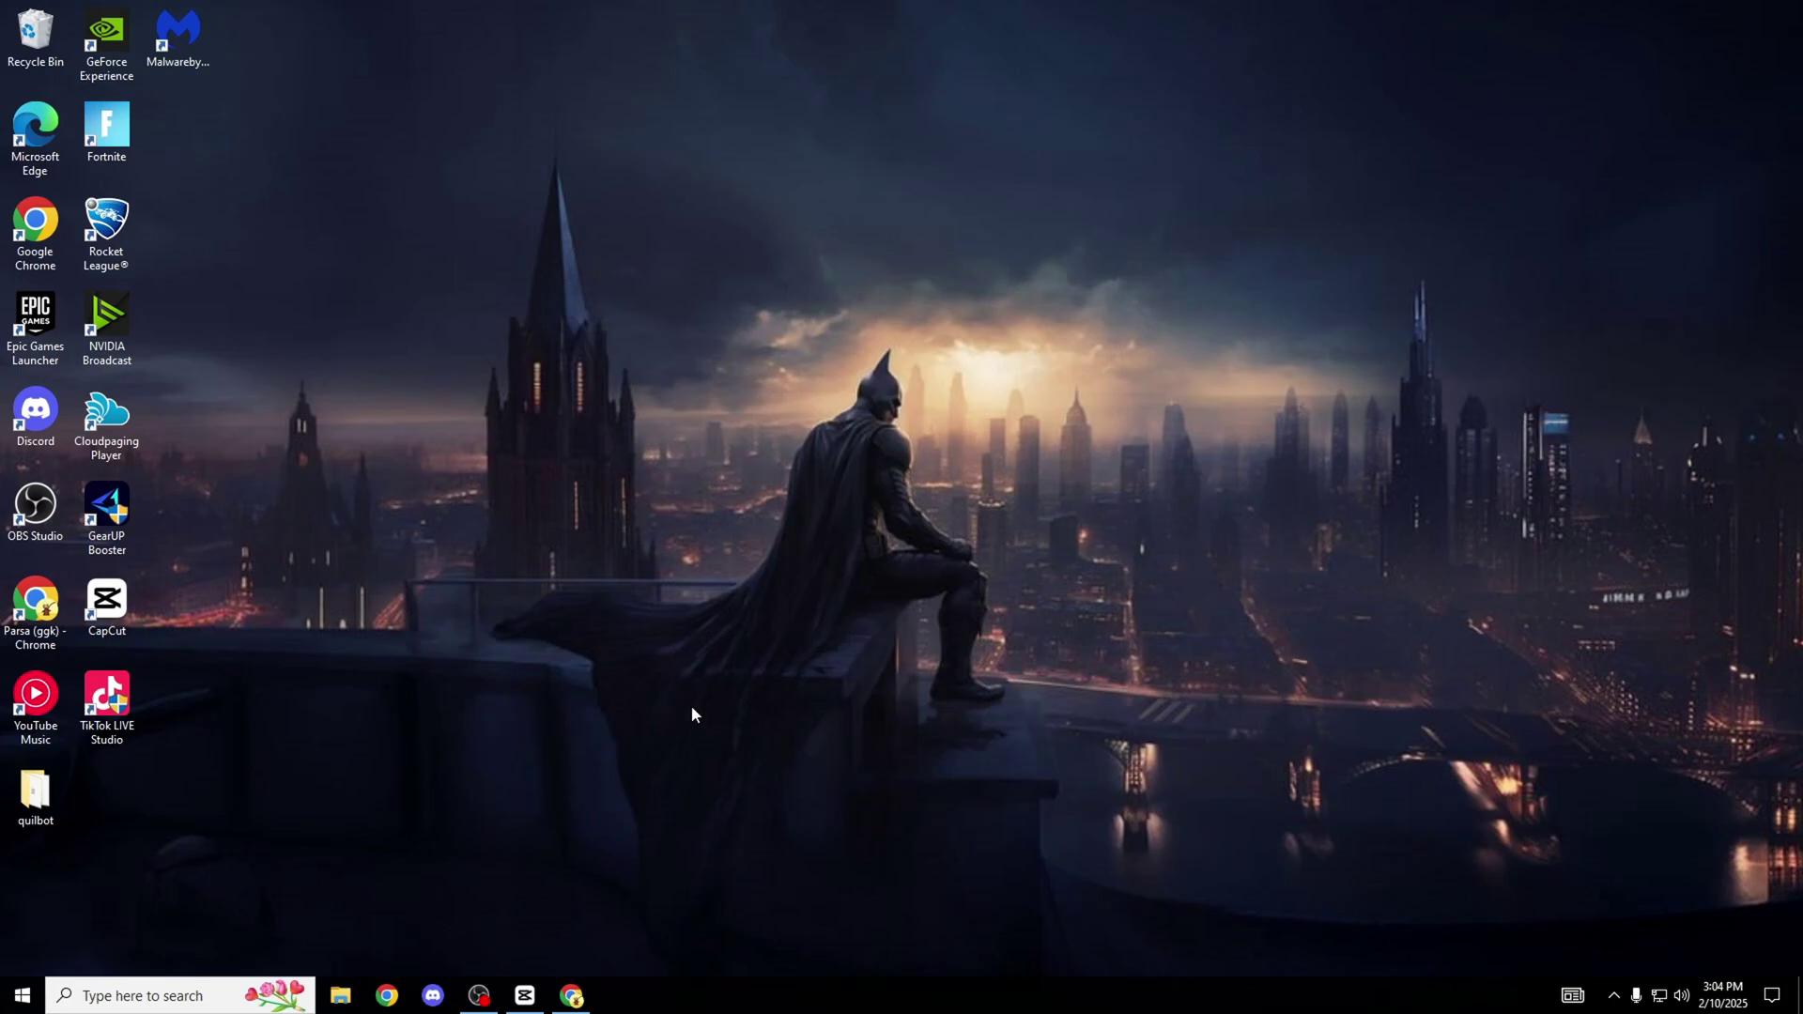
{"action": "left_click", "coordinate": [575, 992]}
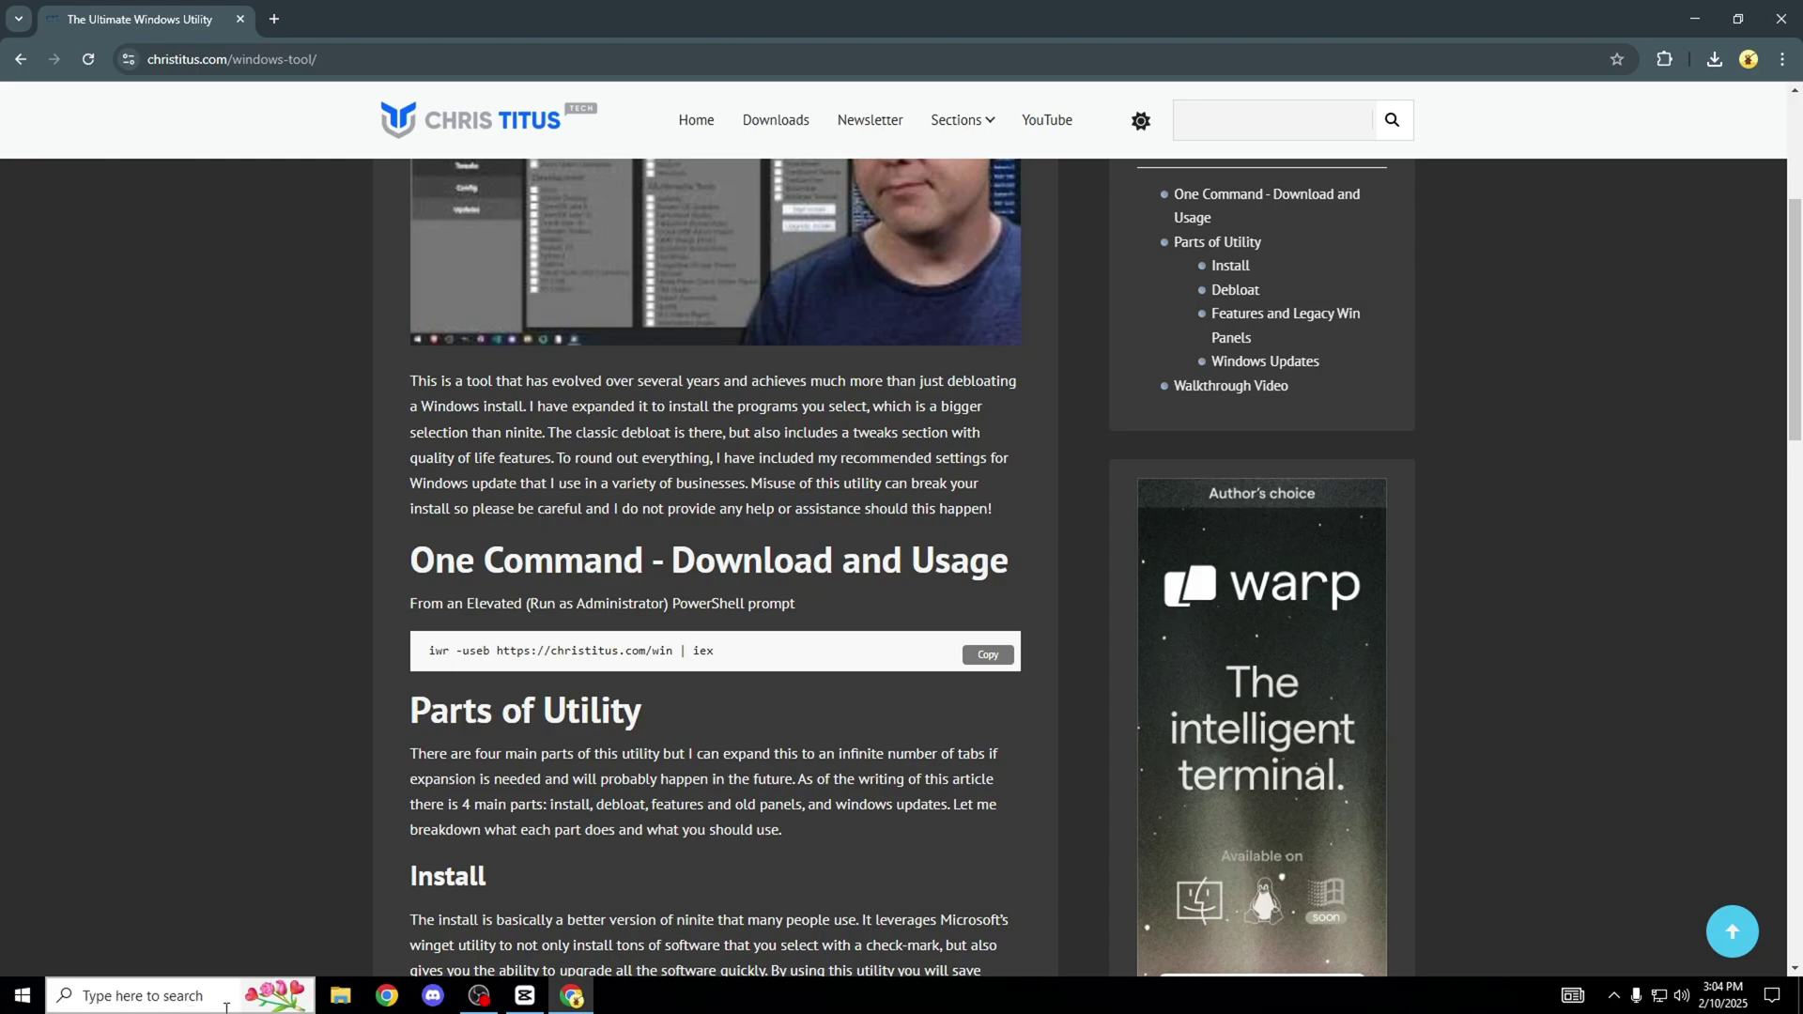
{"action": "left_click", "coordinate": [996, 663]}
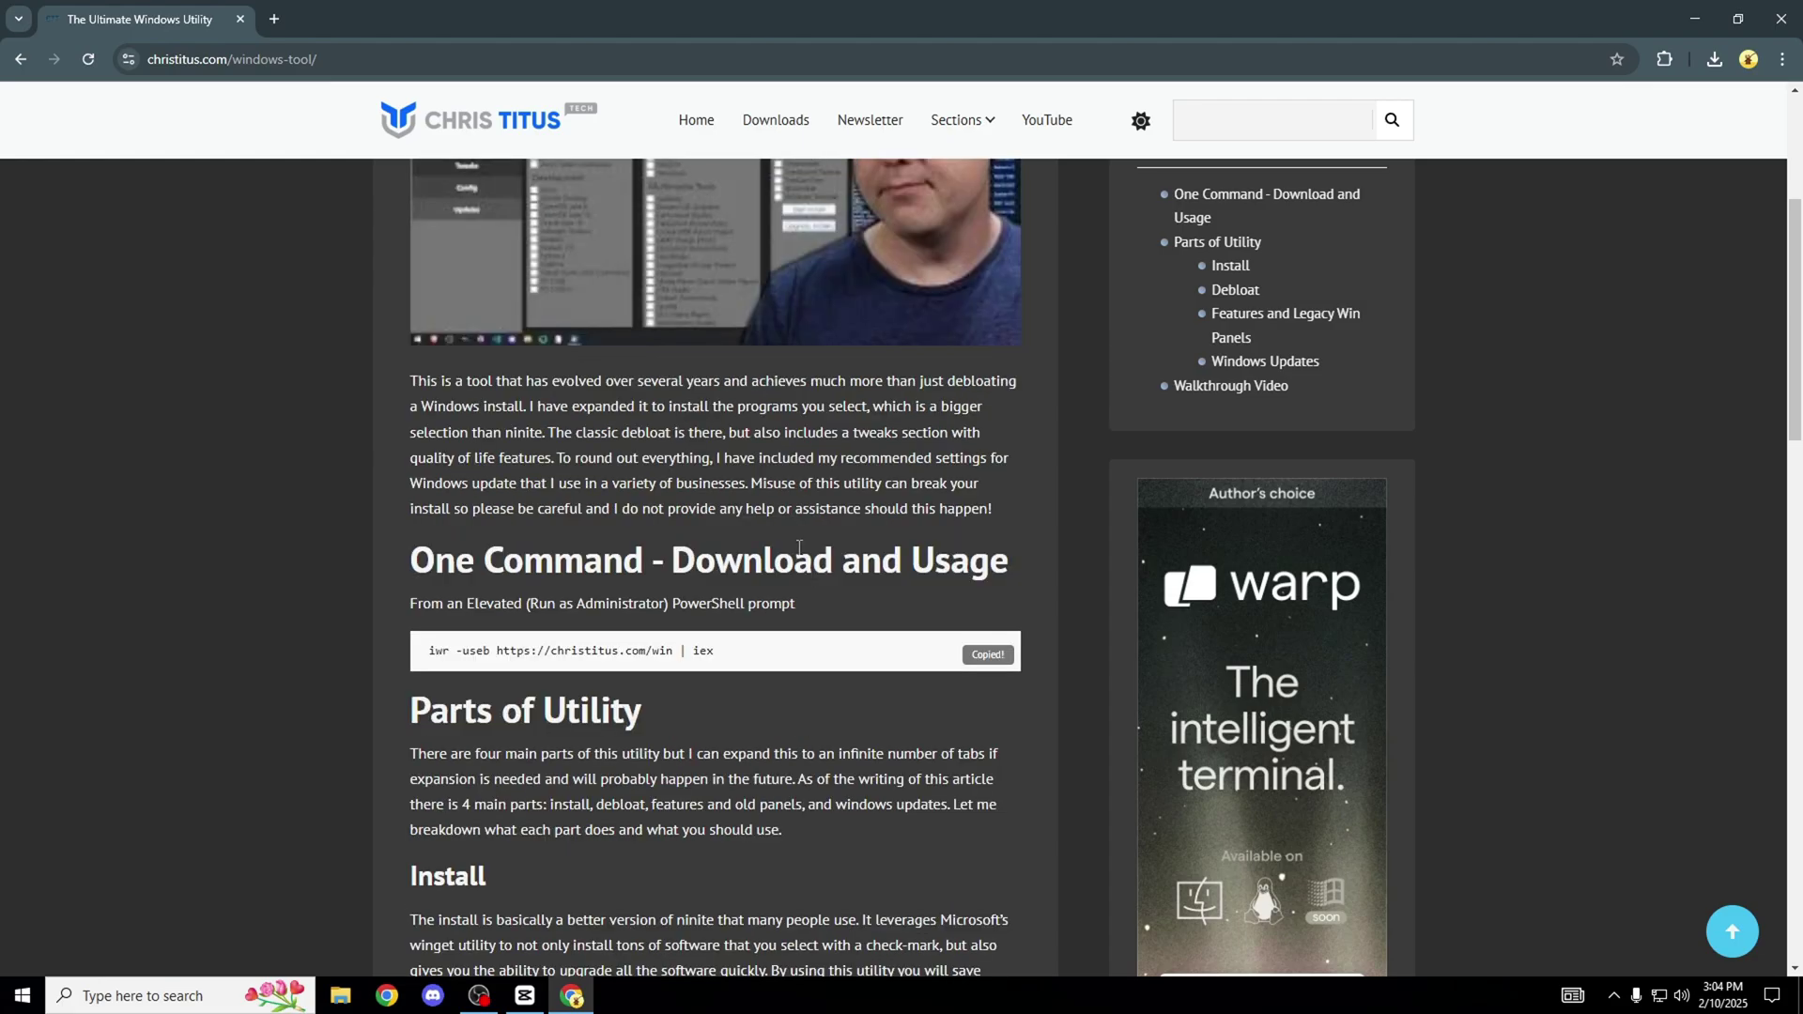
{"action": "scroll", "coordinate": [967, 421], "scroll_direction": "down", "scroll_amount": 2}
{"action": "scroll", "coordinate": [902, 414], "scroll_direction": "up", "scroll_amount": 6}
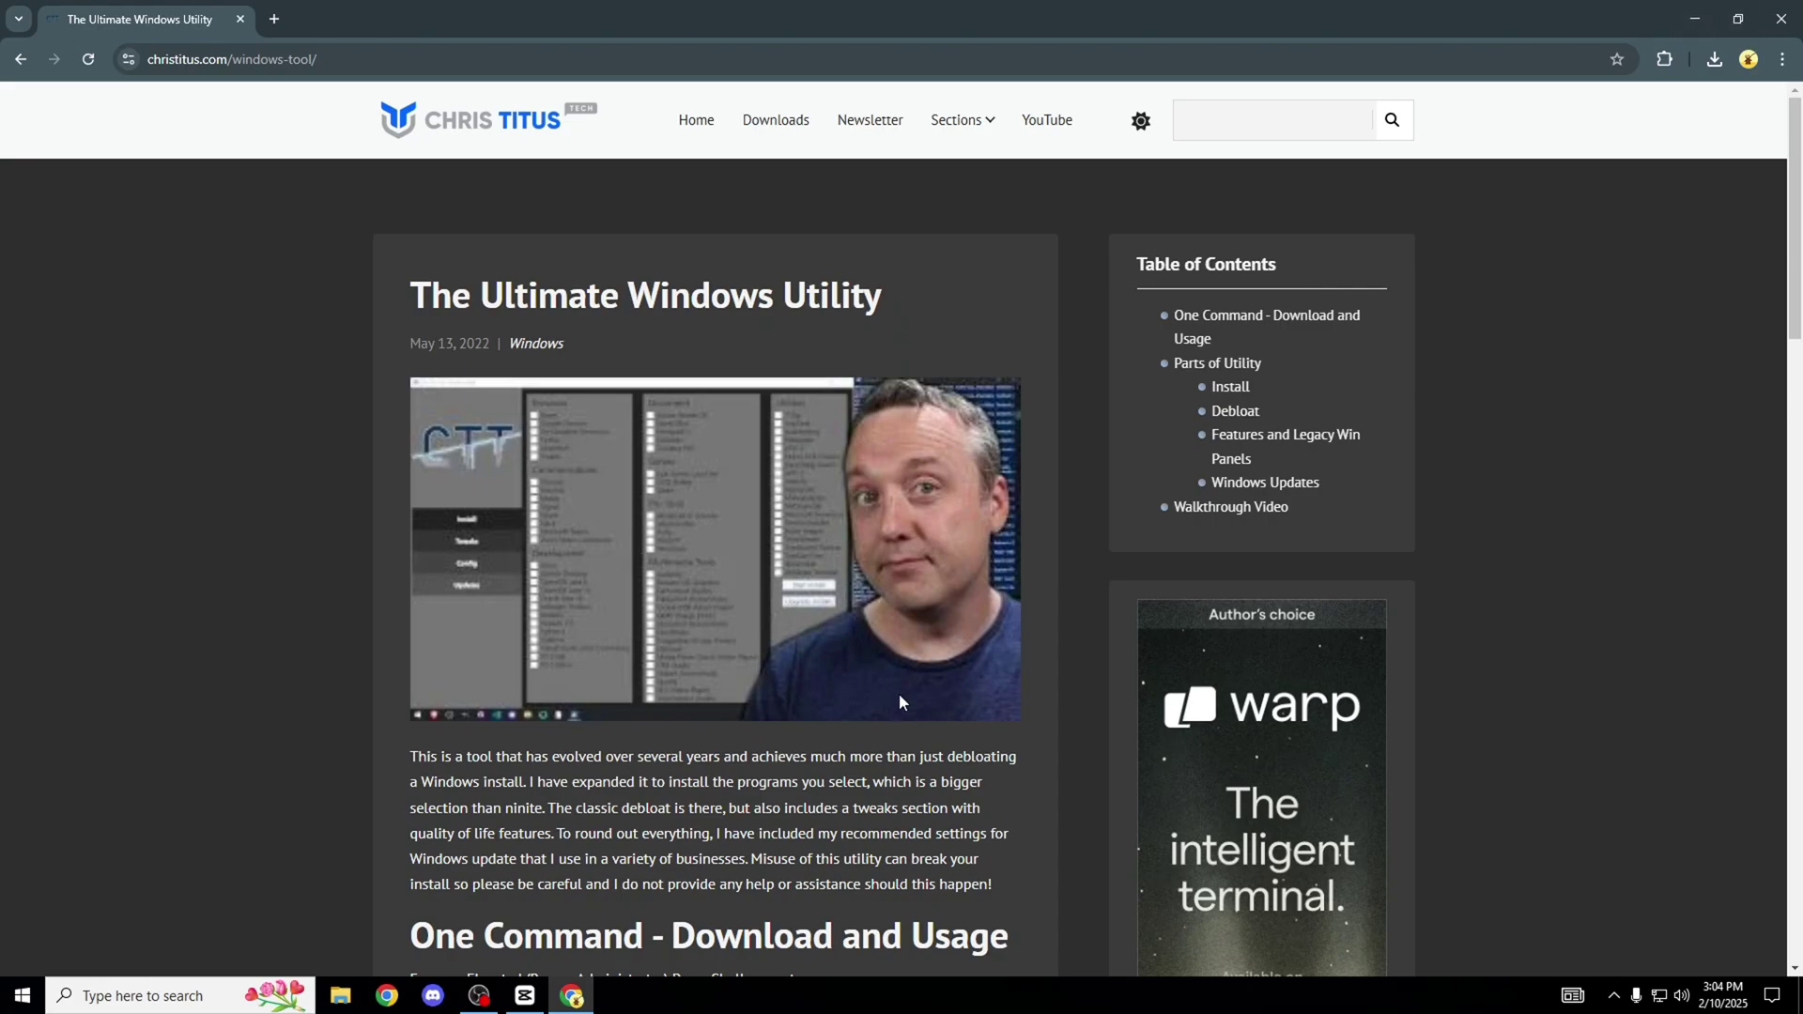
{"action": "scroll", "coordinate": [898, 694], "scroll_direction": "down", "scroll_amount": 3}
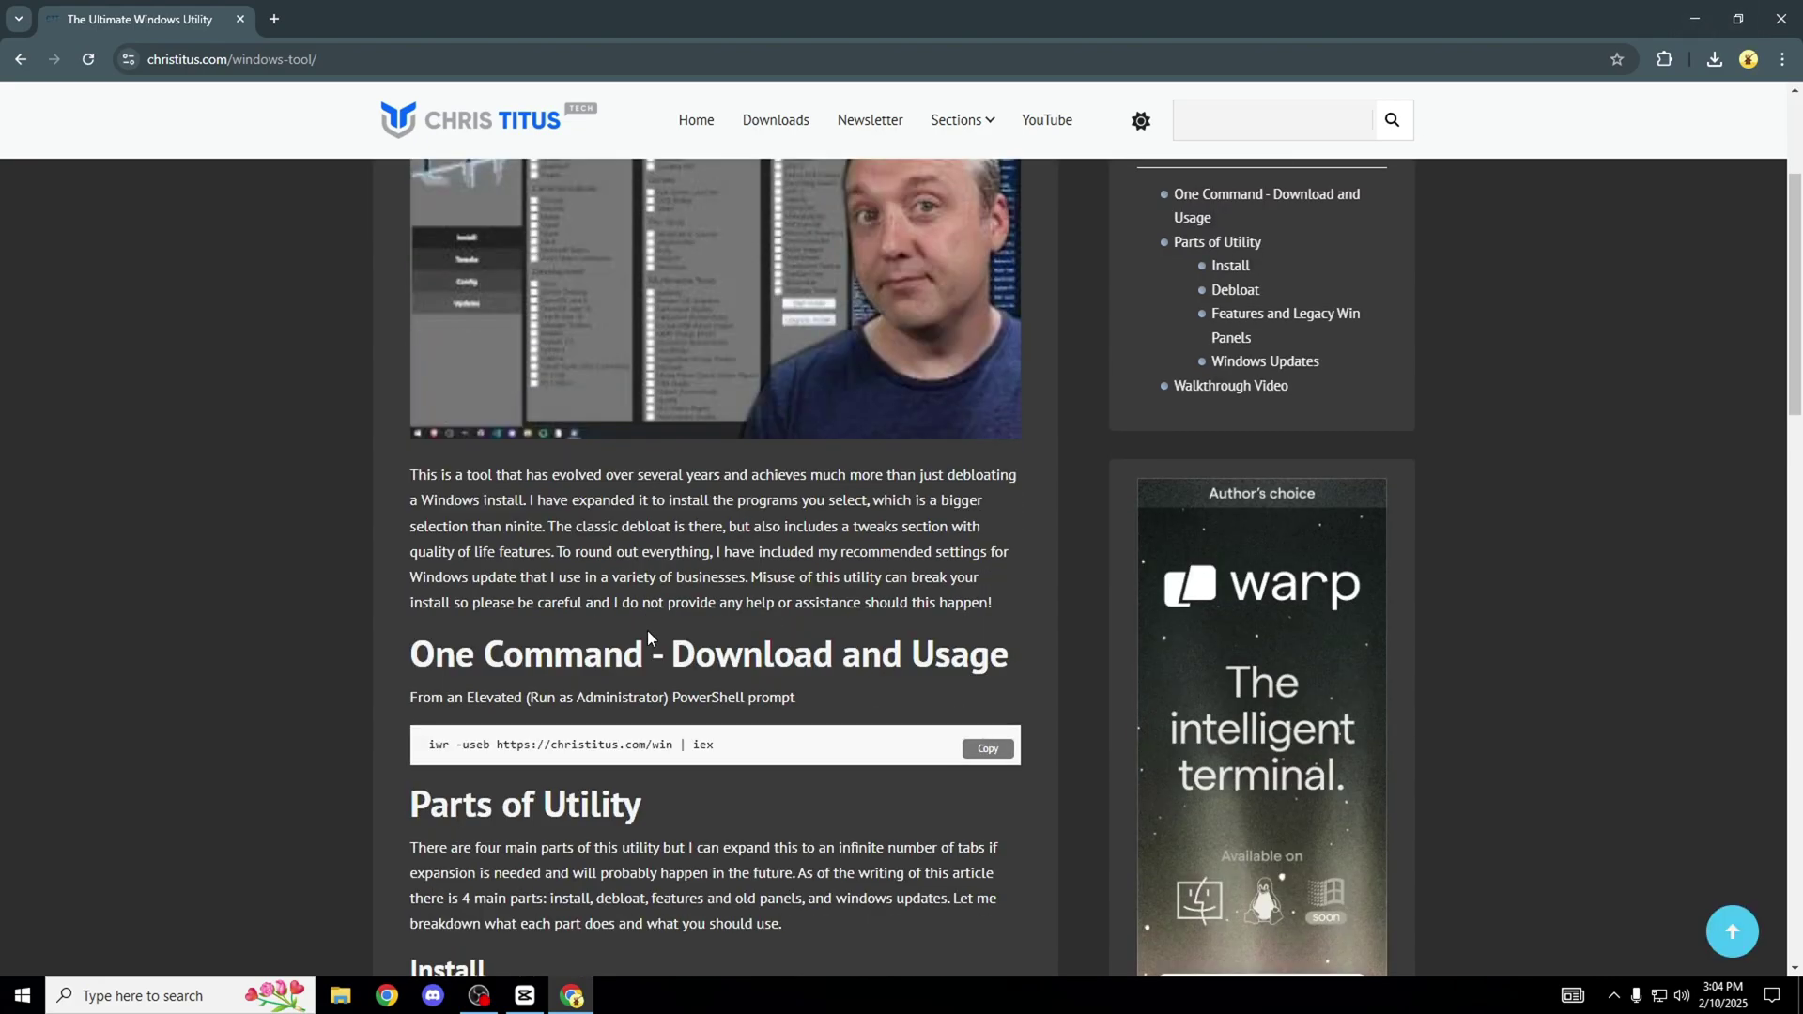
{"action": "left_click", "coordinate": [986, 751]}
{"action": "left_click", "coordinate": [1697, 19]}
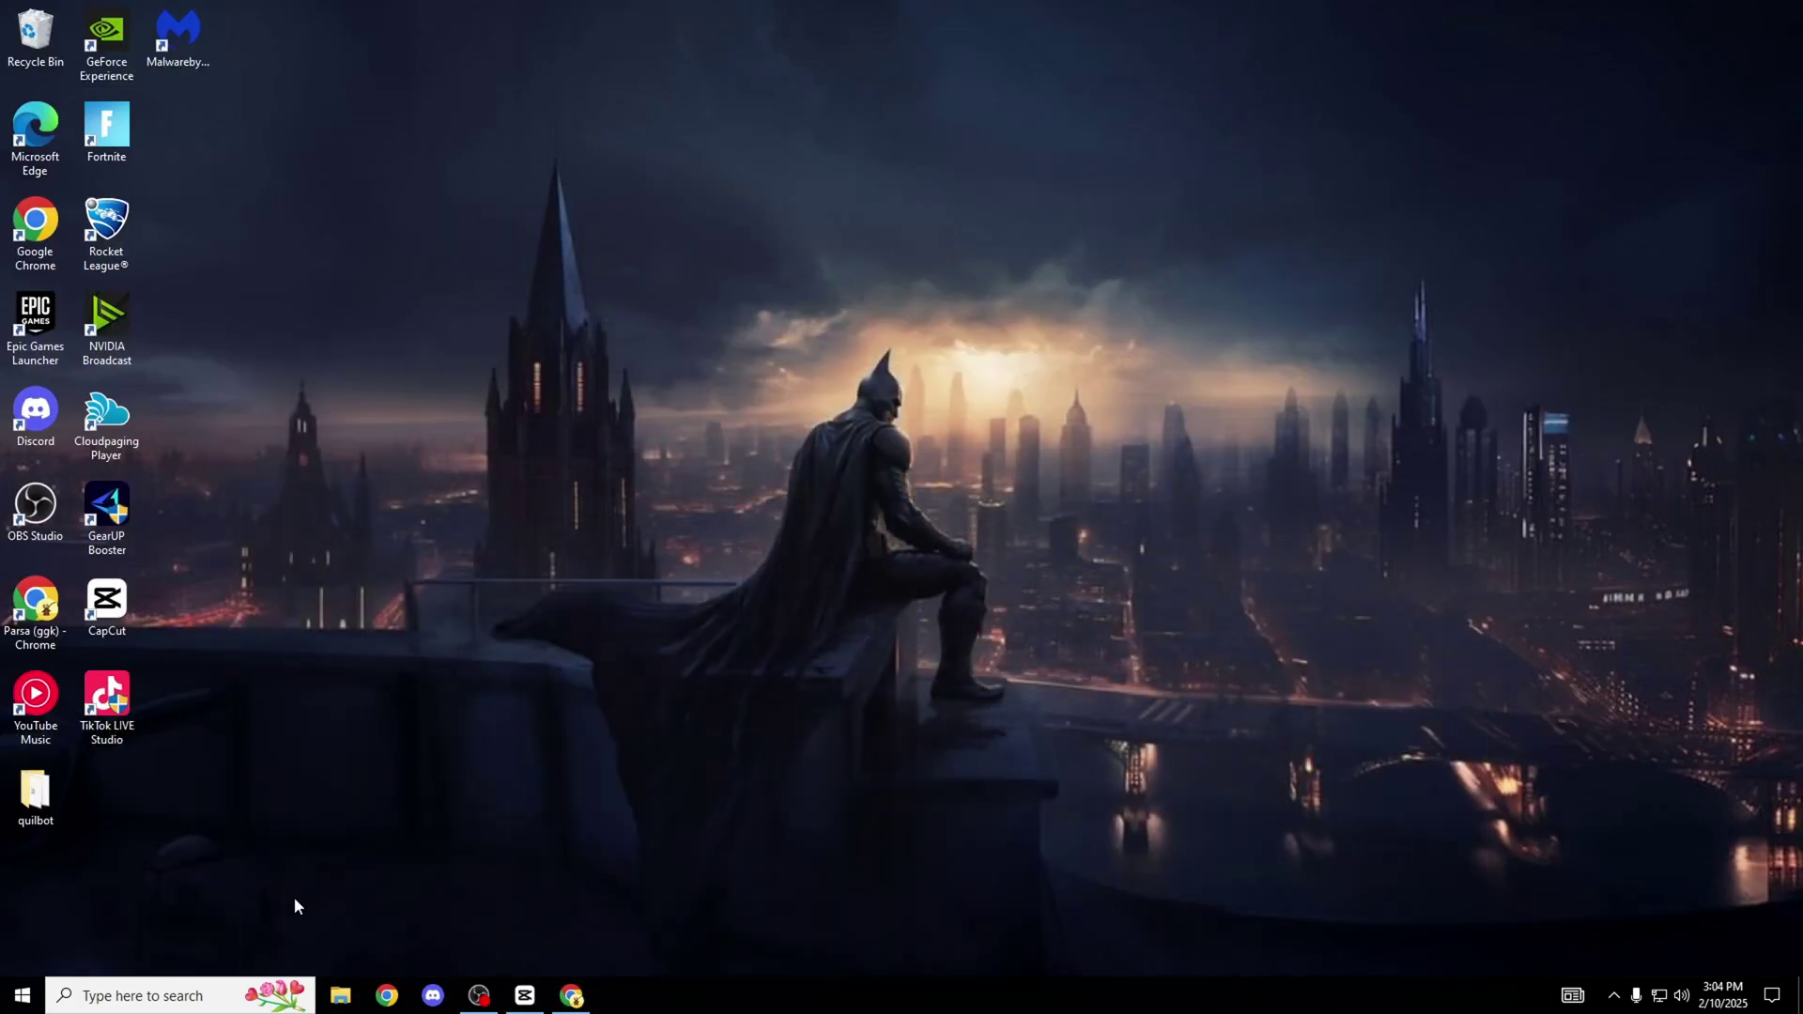
Search Windows for PowerShell, launch it as administrator and place its window near the middle of the desktop.
{"action": "left_click", "coordinate": [169, 995]}
{"action": "type", "text": "win"}
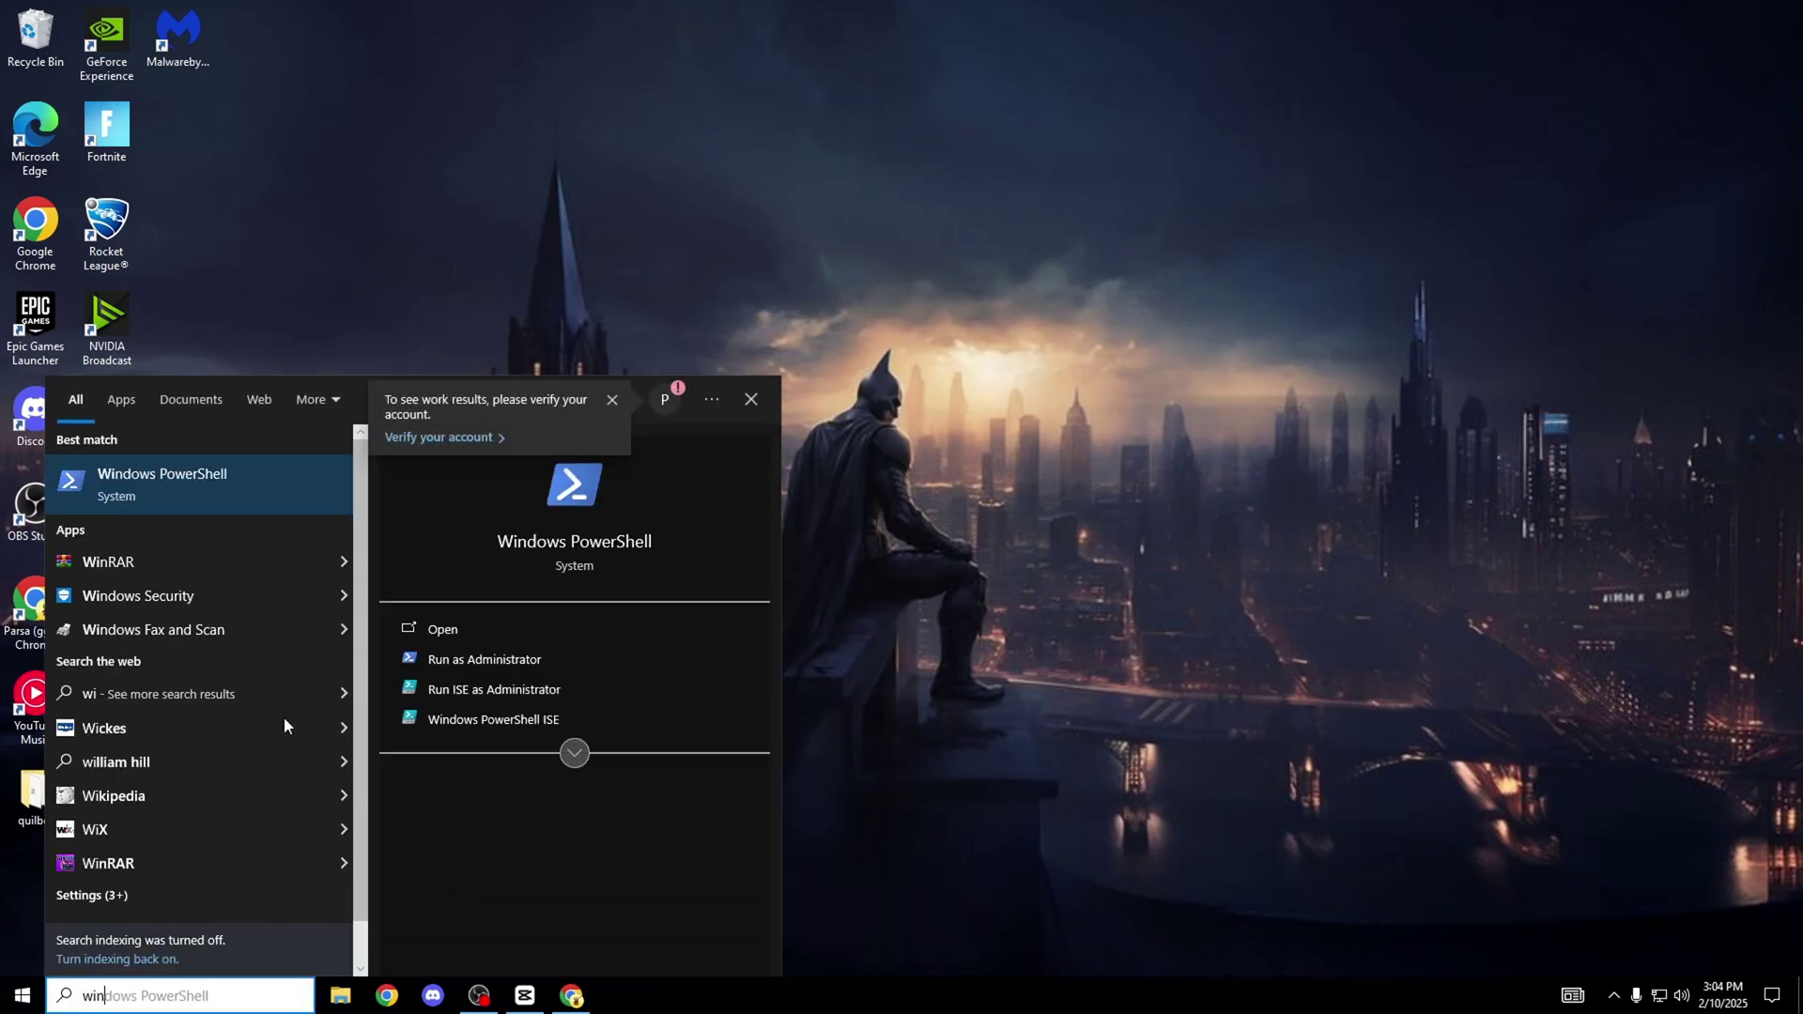
{"action": "left_click", "coordinate": [496, 661]}
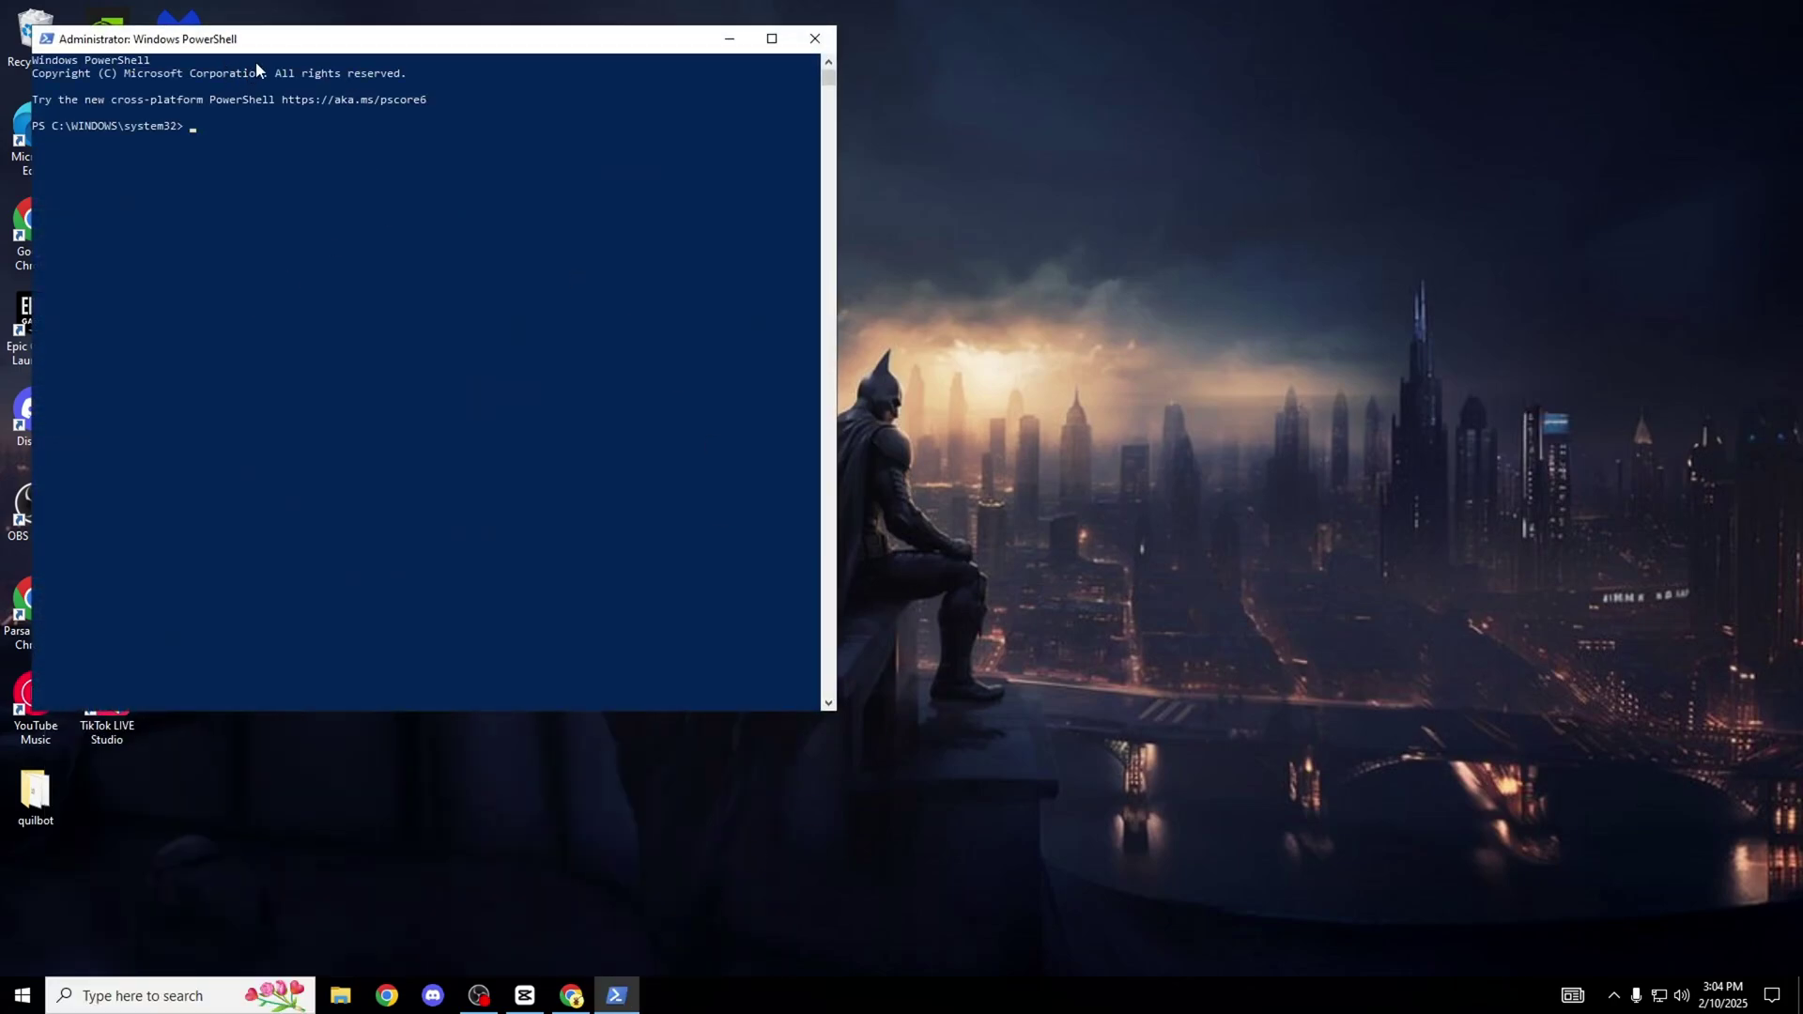
{"action": "left_click_drag", "start_coordinate": [267, 39], "coordinate": [772, 205]}
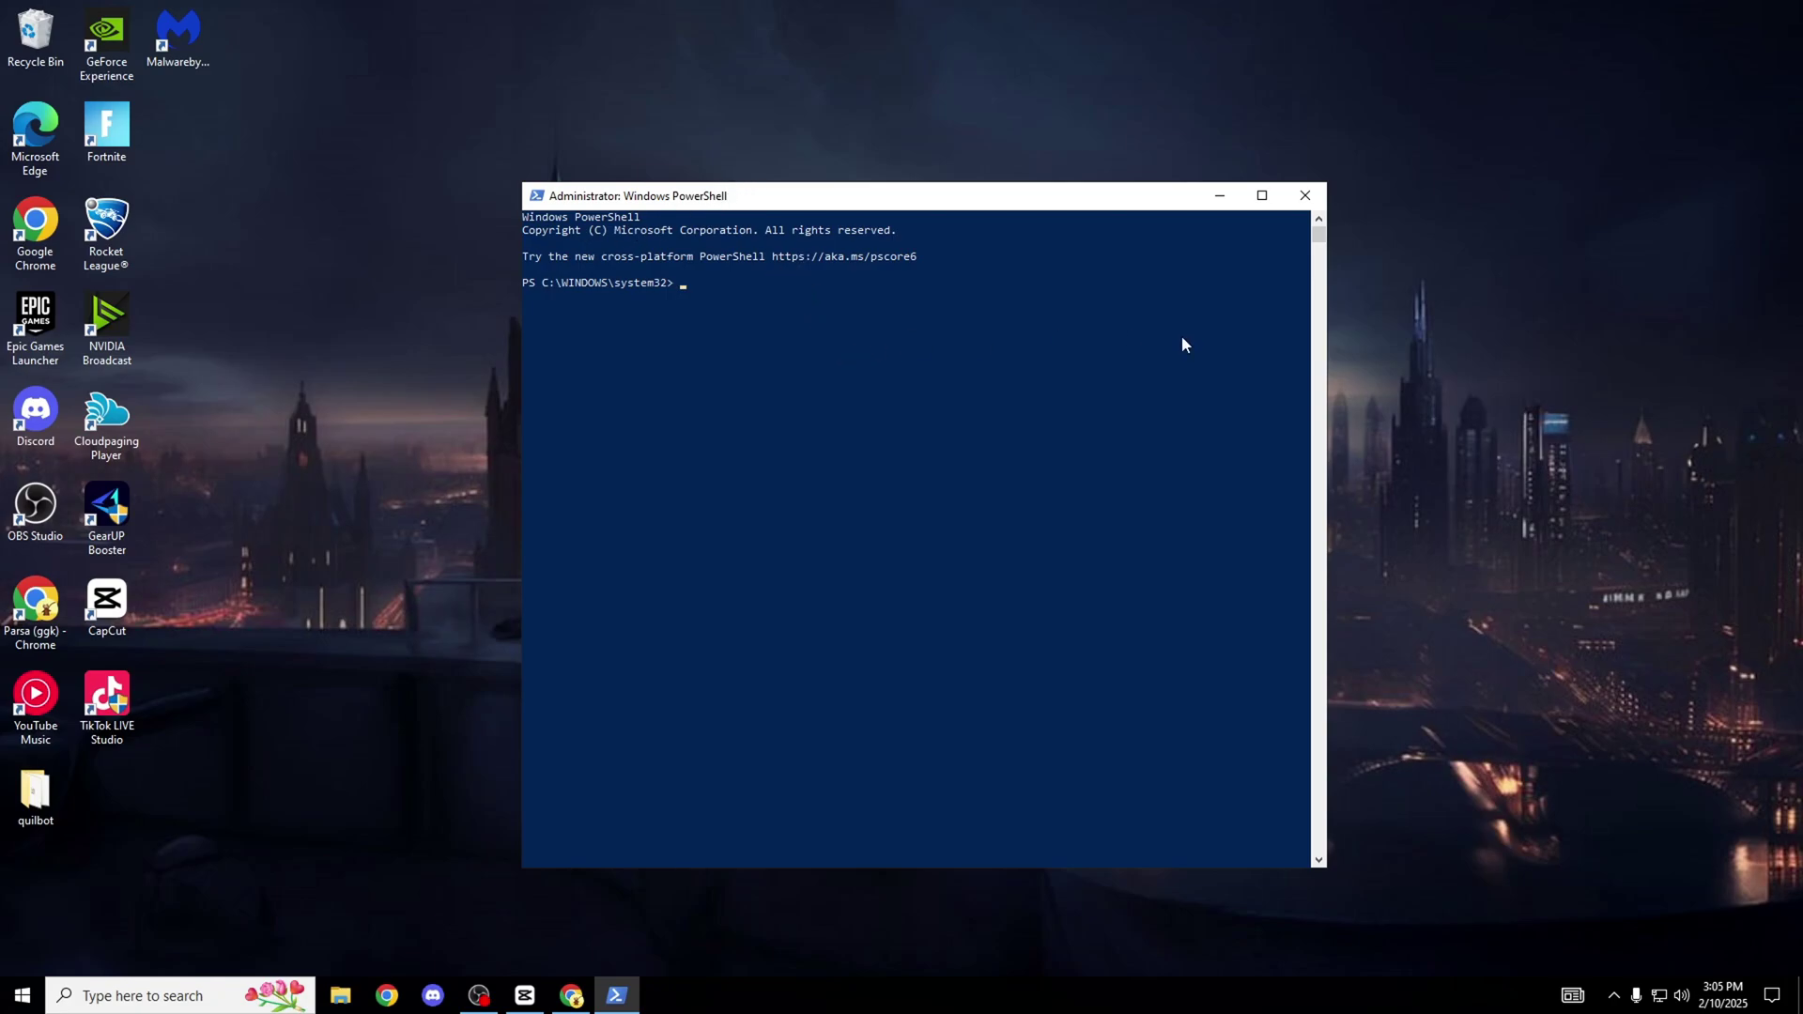
Run the copied christitus.com command in PowerShell to launch the Windows utility, and position its window on the desktop.
{"action": "right_click", "coordinate": [916, 347]}
{"action": "key", "text": "Return"}
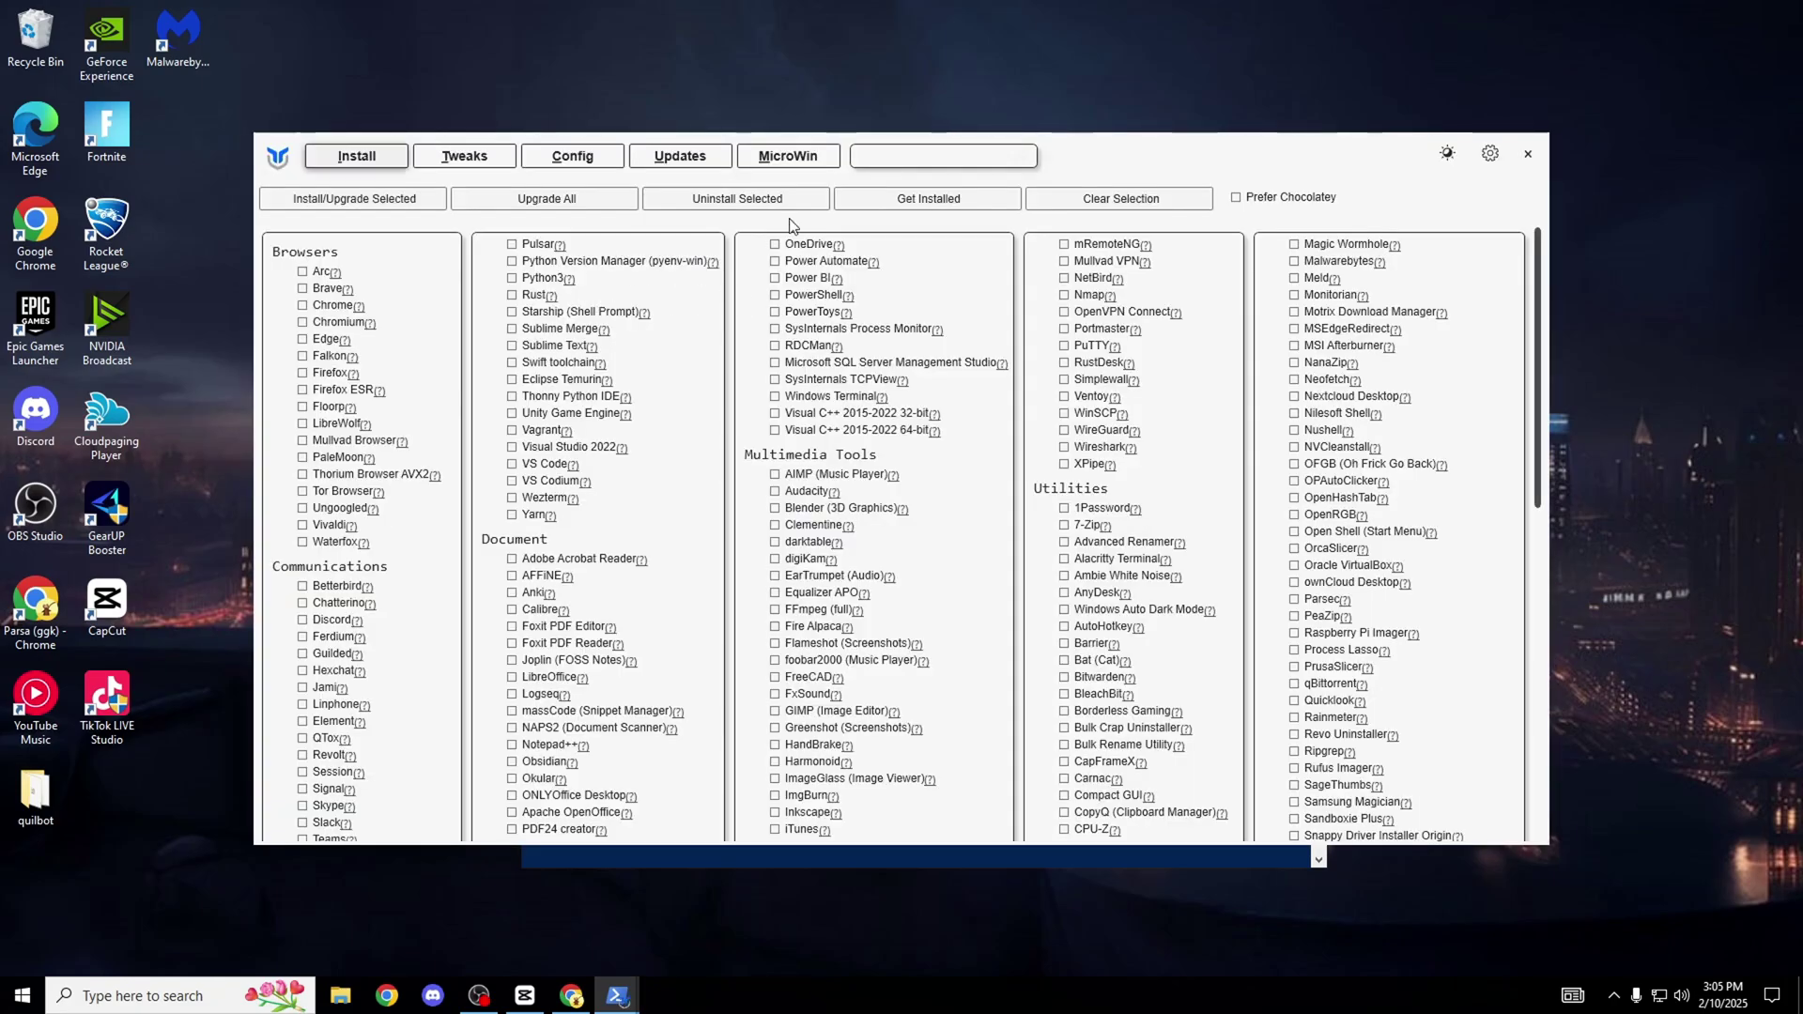
{"action": "left_click_drag", "start_coordinate": [1122, 142], "coordinate": [1134, 242]}
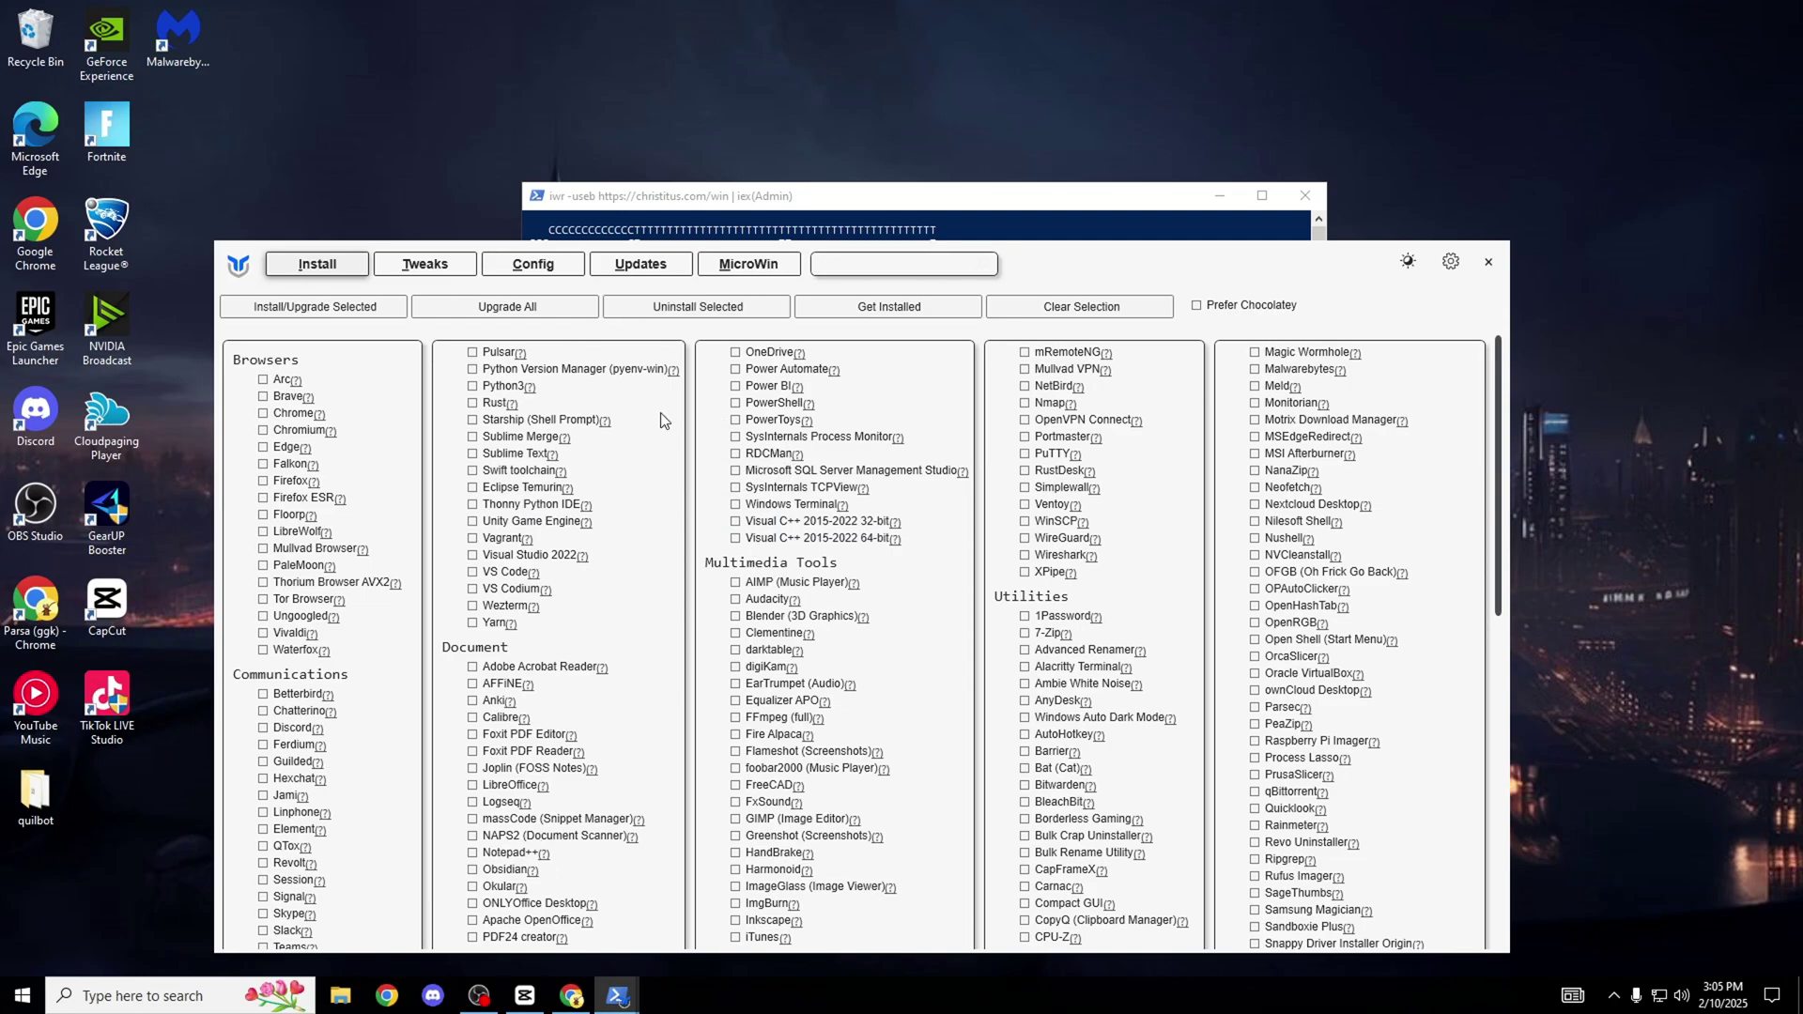
{"action": "left_click_drag", "start_coordinate": [1080, 282], "coordinate": [1126, 221]}
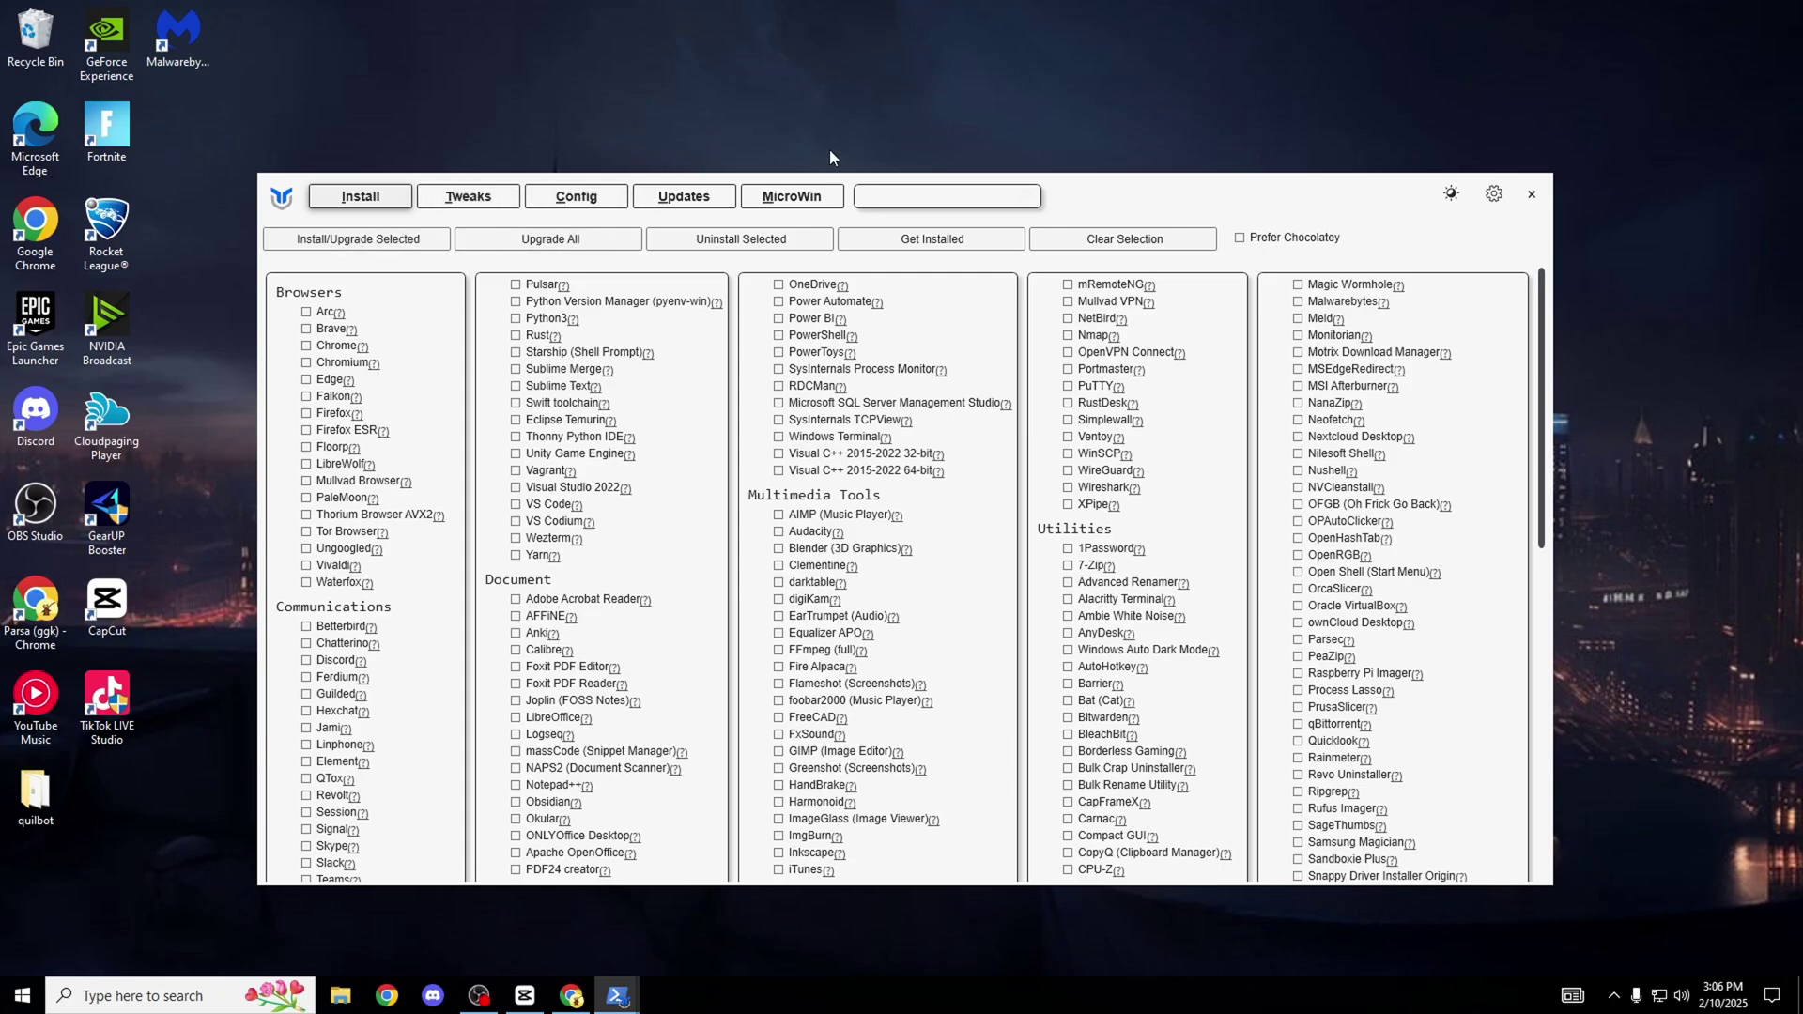
Select the essential tweaks from Create Restore Point through Disable Homegroup, and check the documentation for Disable ConsumerFeatures.
{"action": "left_click", "coordinate": [470, 195]}
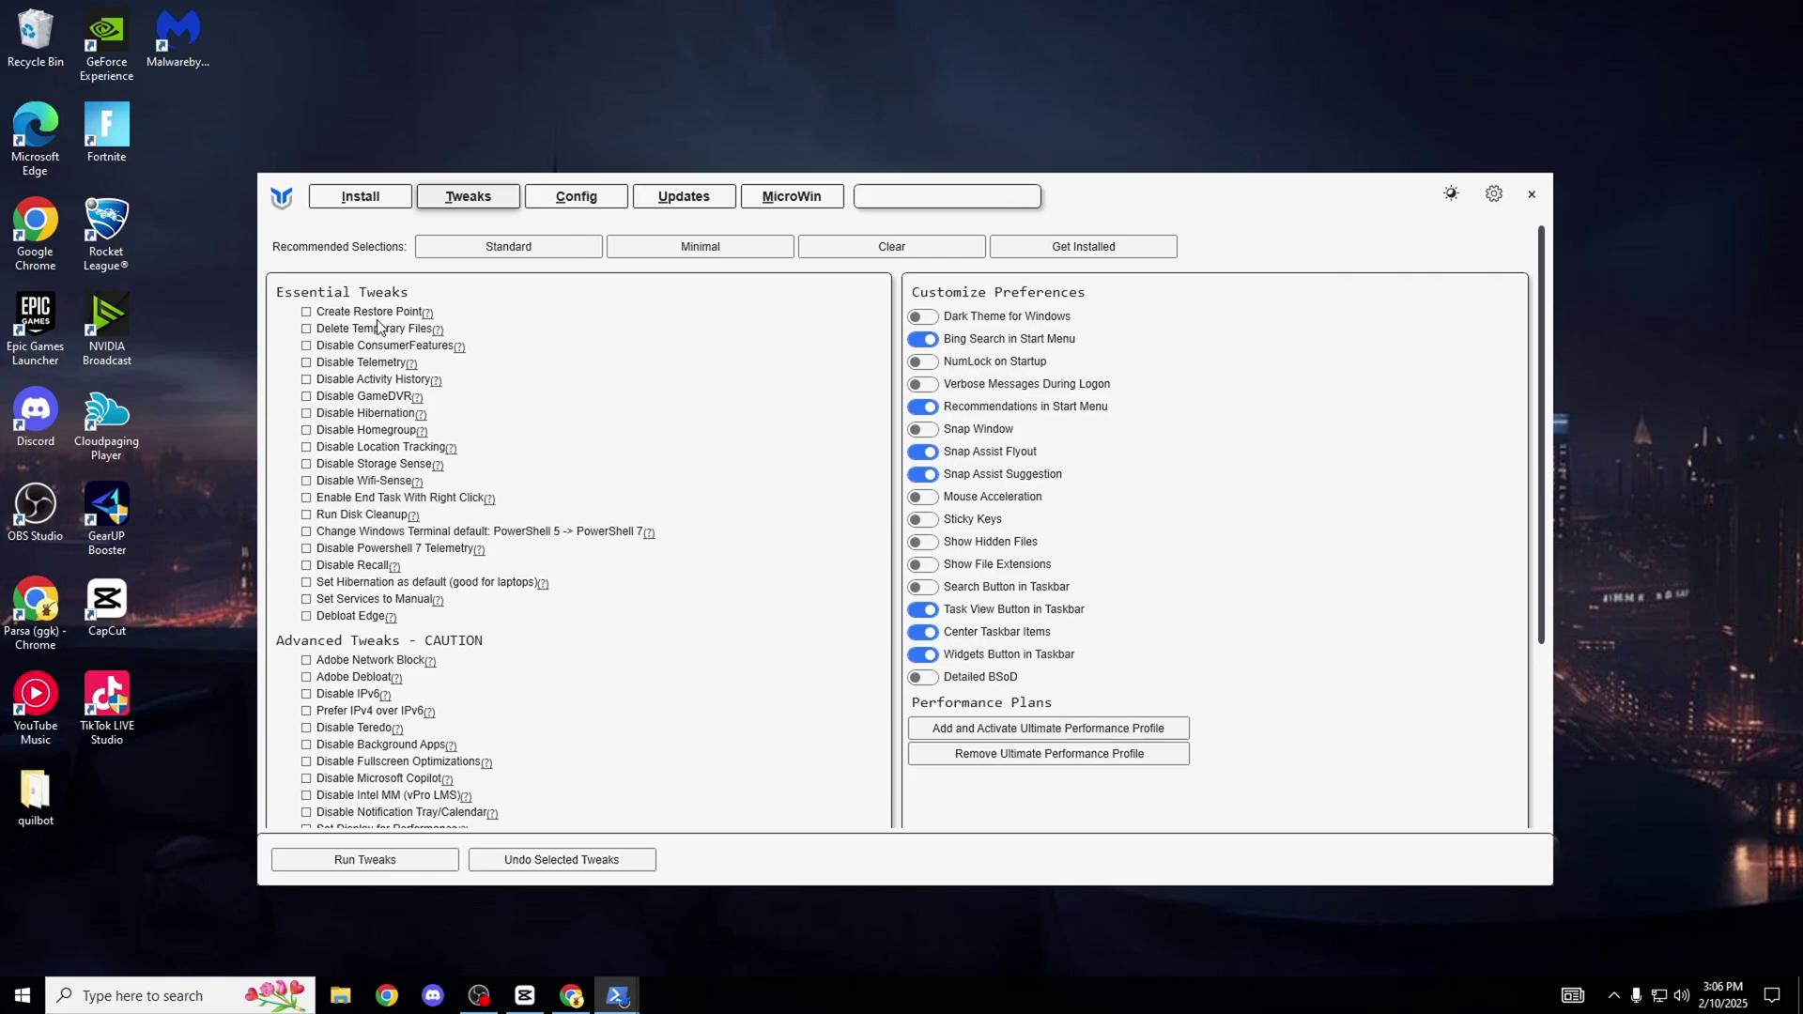
{"action": "left_click", "coordinate": [308, 316]}
{"action": "left_click", "coordinate": [306, 328]}
{"action": "left_click", "coordinate": [306, 346]}
{"action": "left_click", "coordinate": [307, 362]}
{"action": "left_click", "coordinate": [306, 379]}
{"action": "left_click", "coordinate": [306, 413]}
{"action": "left_click", "coordinate": [306, 430]}
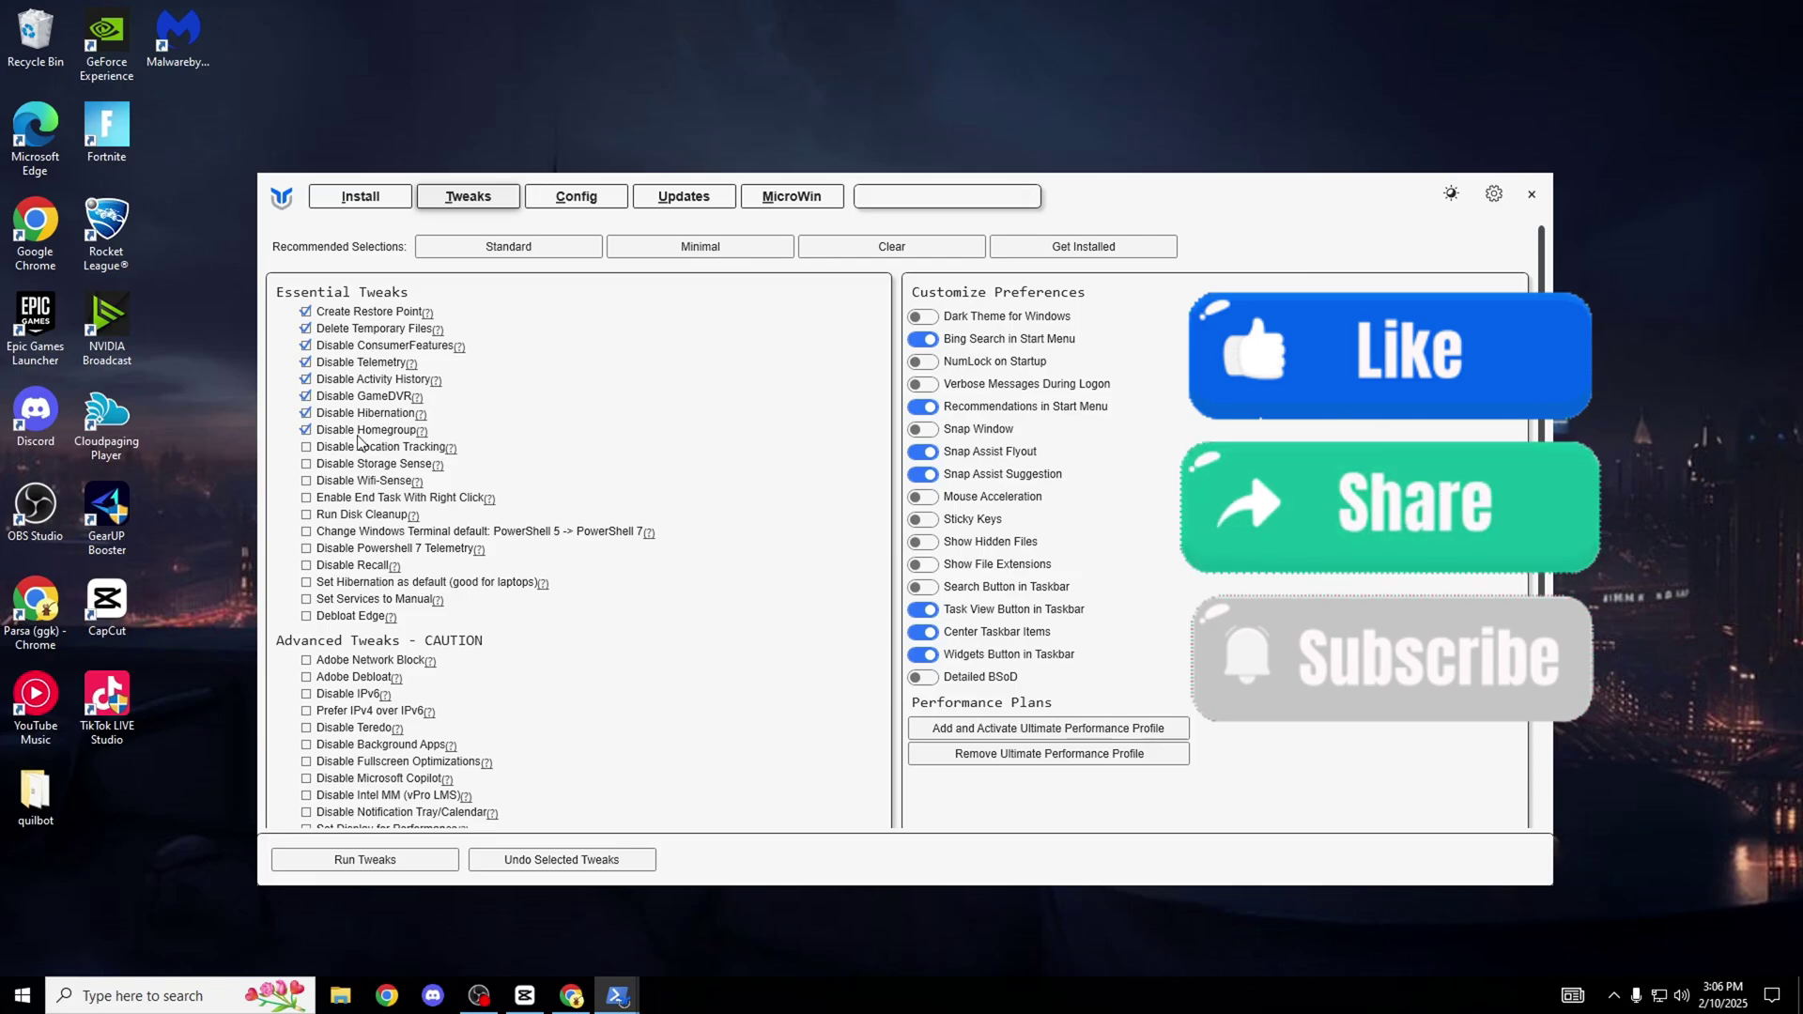
{"action": "left_click", "coordinate": [460, 347]}
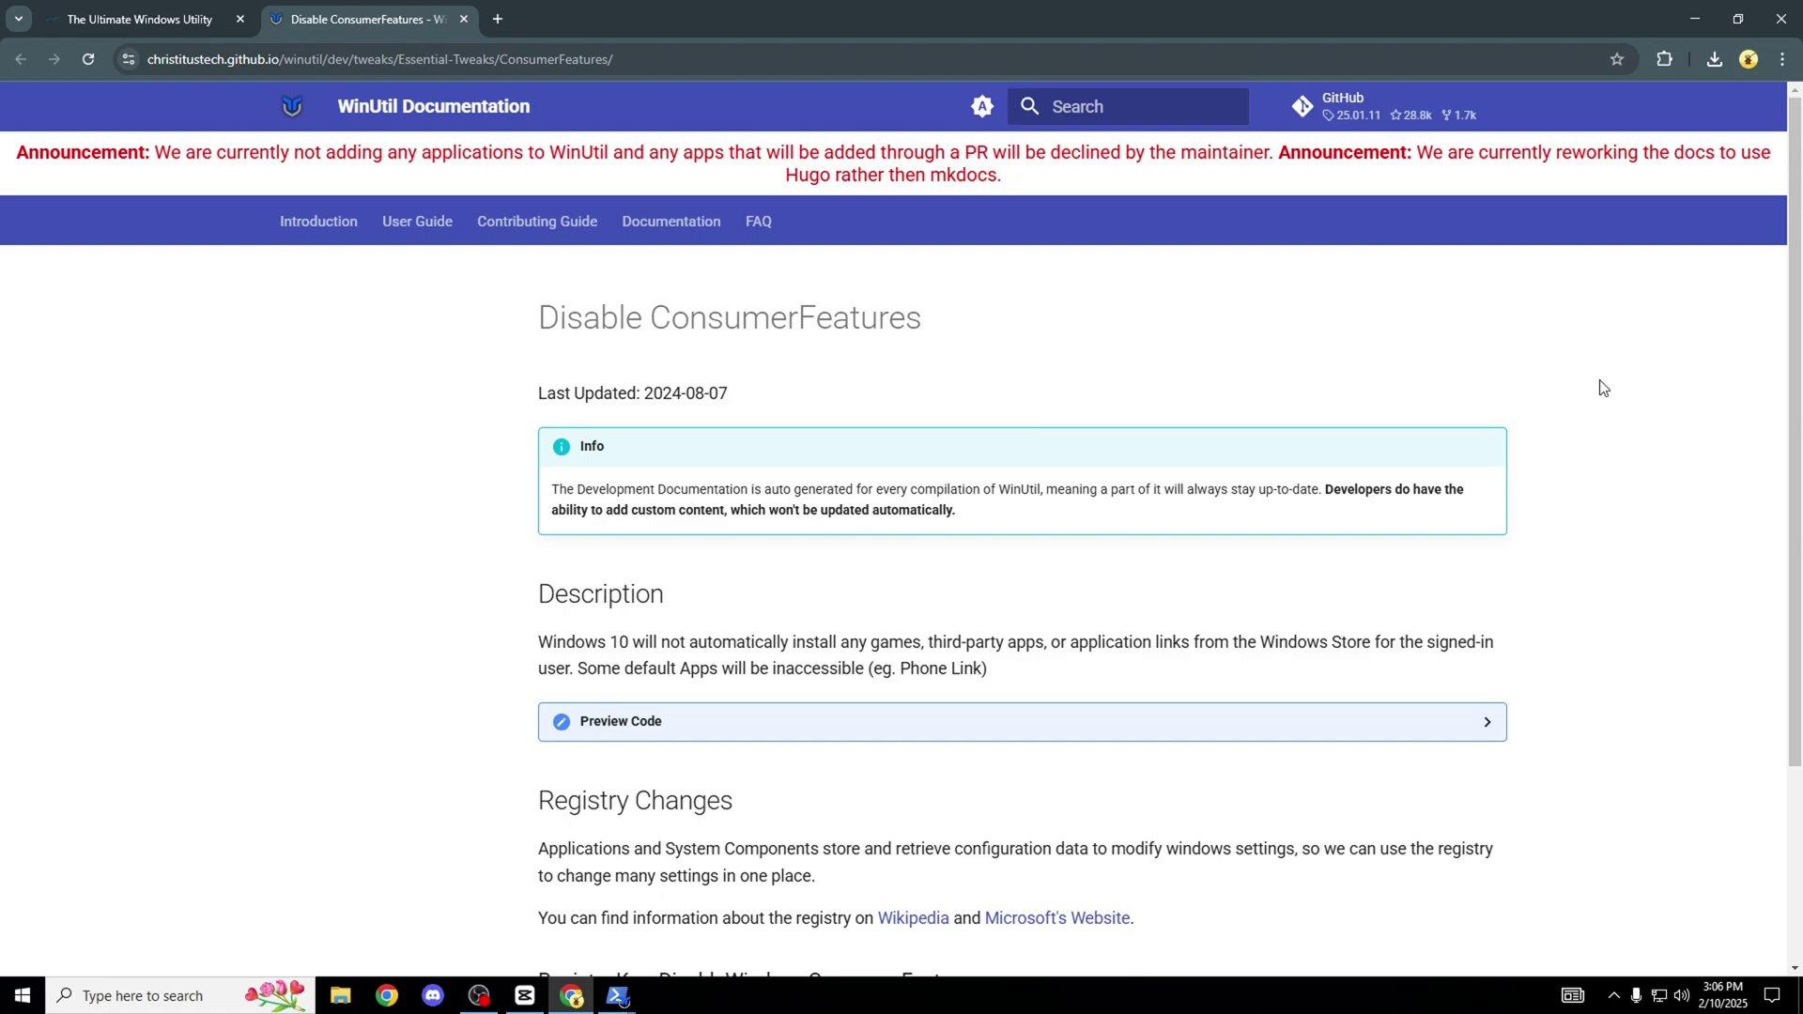
{"action": "key", "text": "alt+F4"}
Select the remaining essential tweaks from Disable Location Tracking through Debloat Edge, and run all selected tweaks.
{"action": "left_click", "coordinate": [305, 448]}
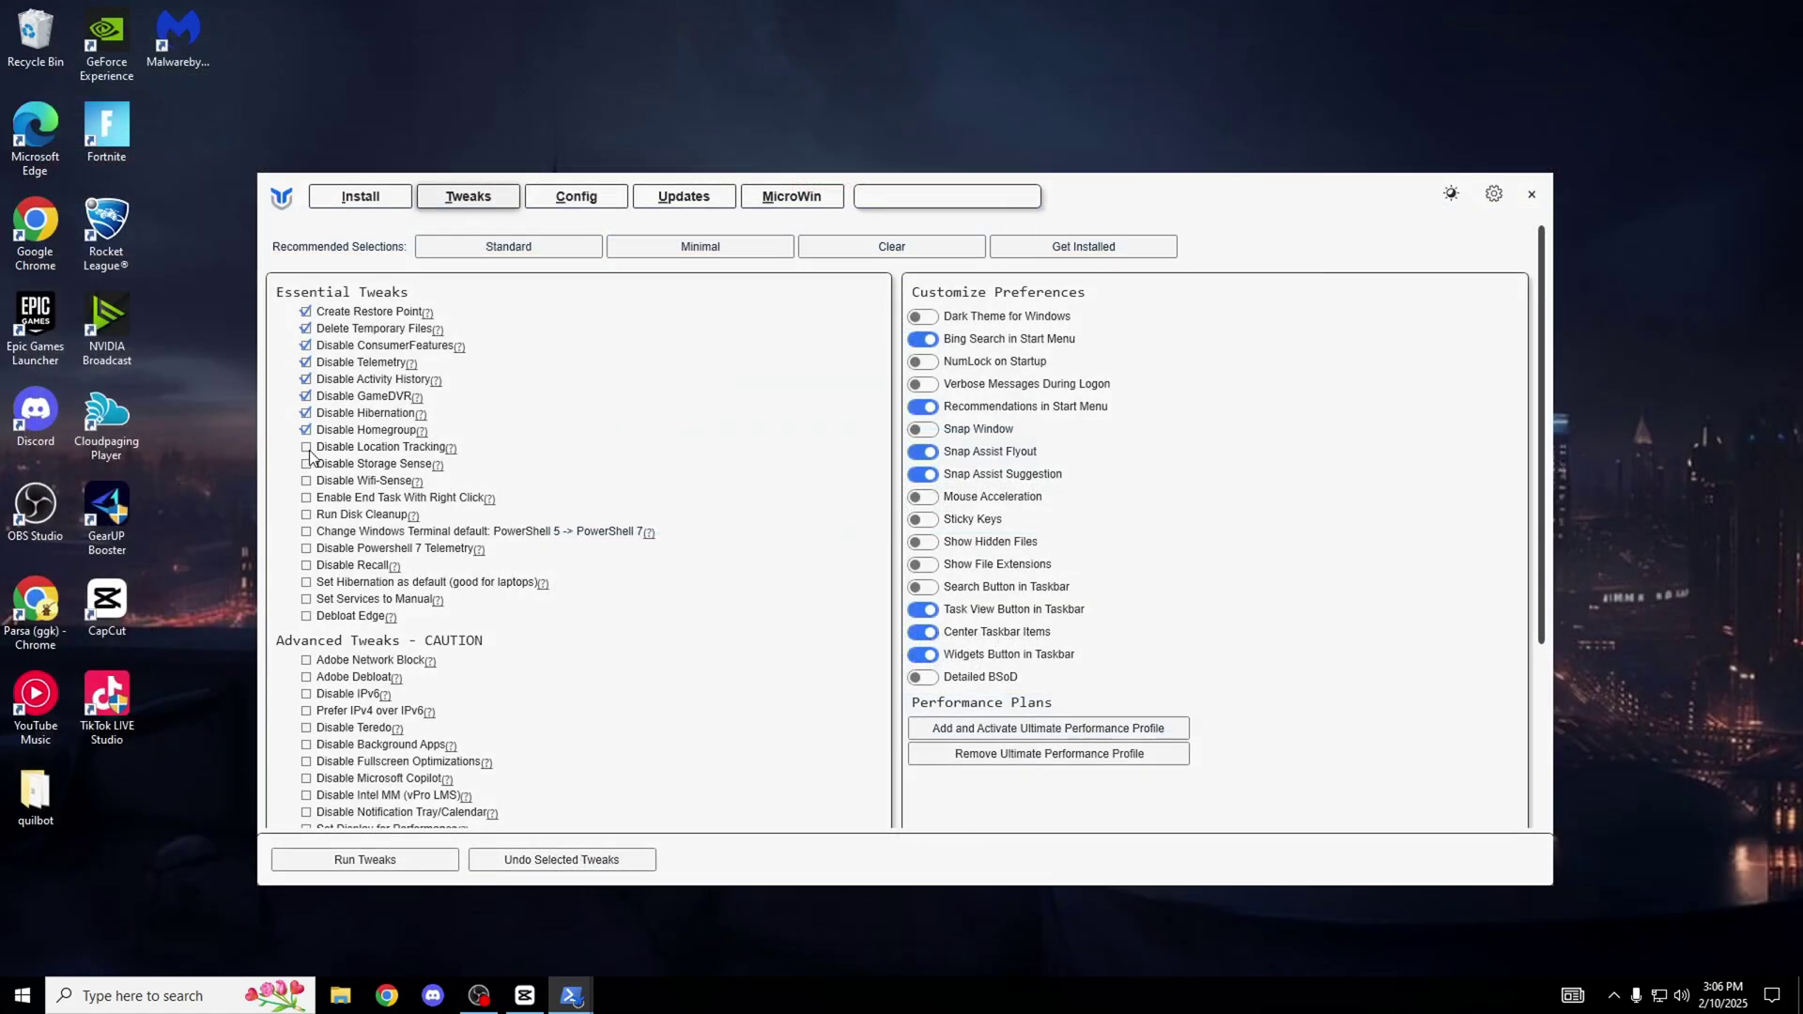
{"action": "left_click", "coordinate": [305, 464]}
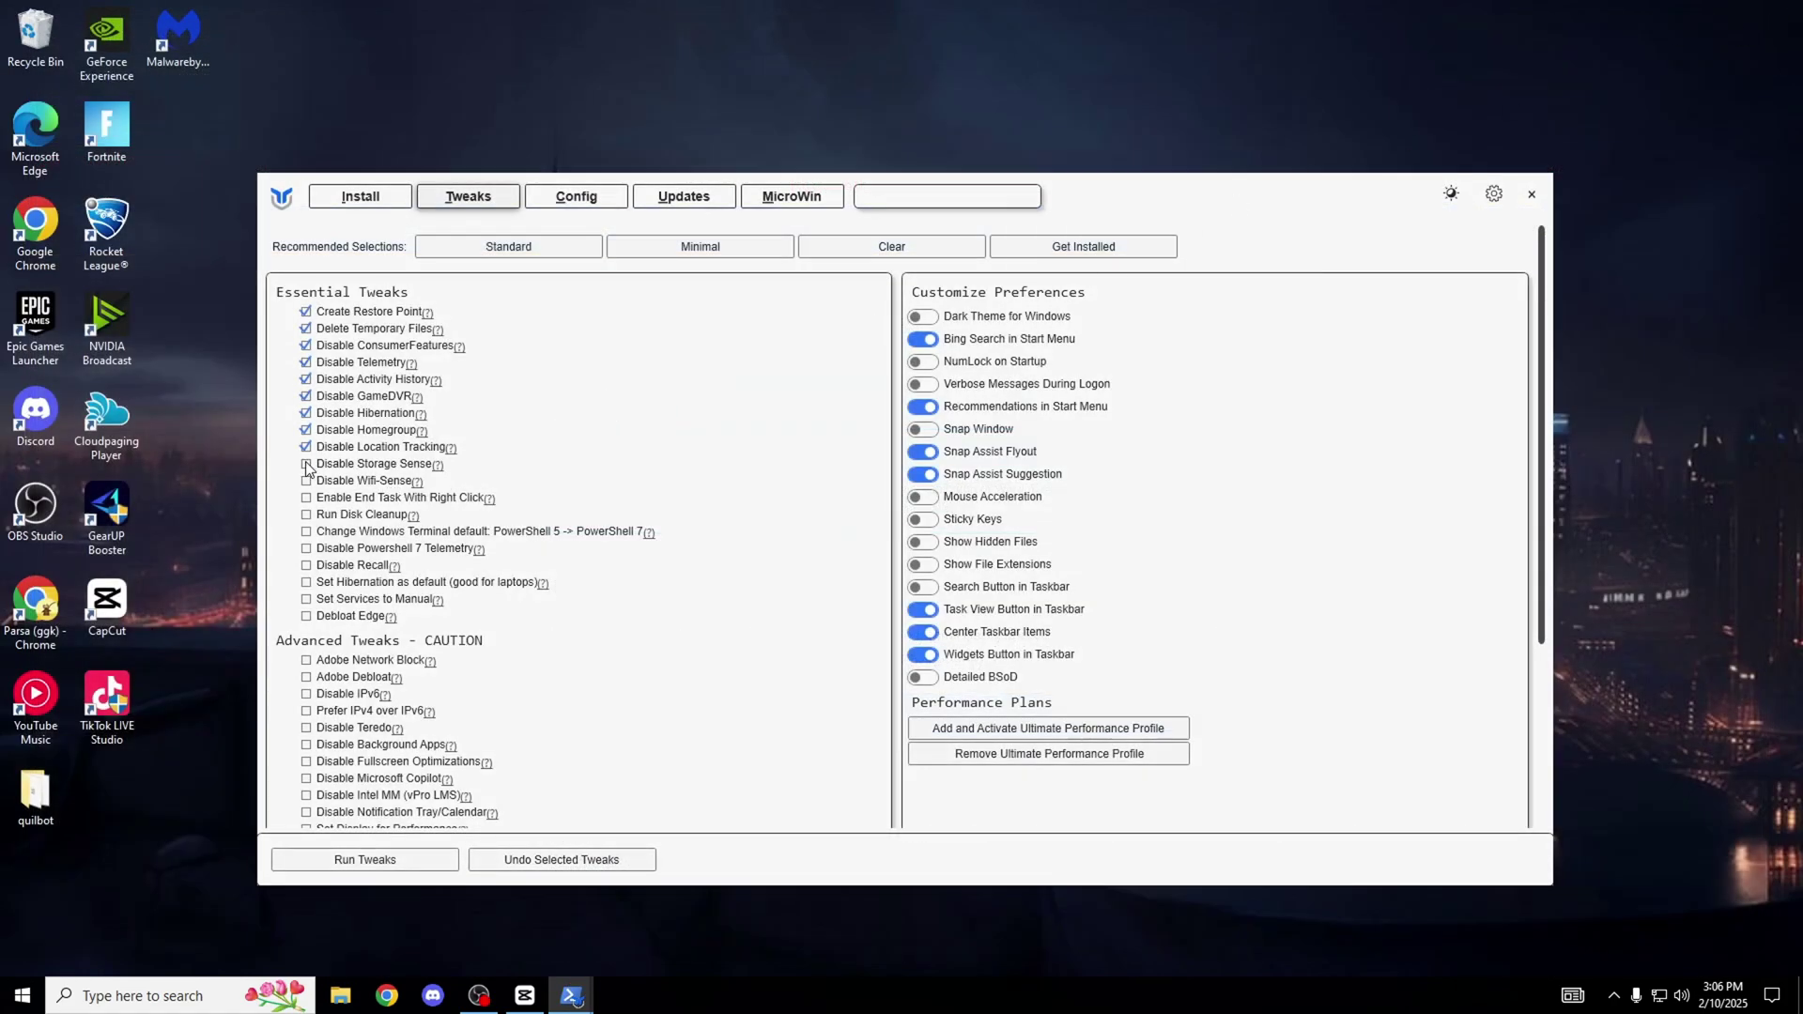
{"action": "left_click", "coordinate": [305, 514]}
{"action": "left_click", "coordinate": [305, 532]}
{"action": "left_click", "coordinate": [306, 583]}
{"action": "left_click", "coordinate": [306, 600]}
{"action": "left_click", "coordinate": [405, 860]}
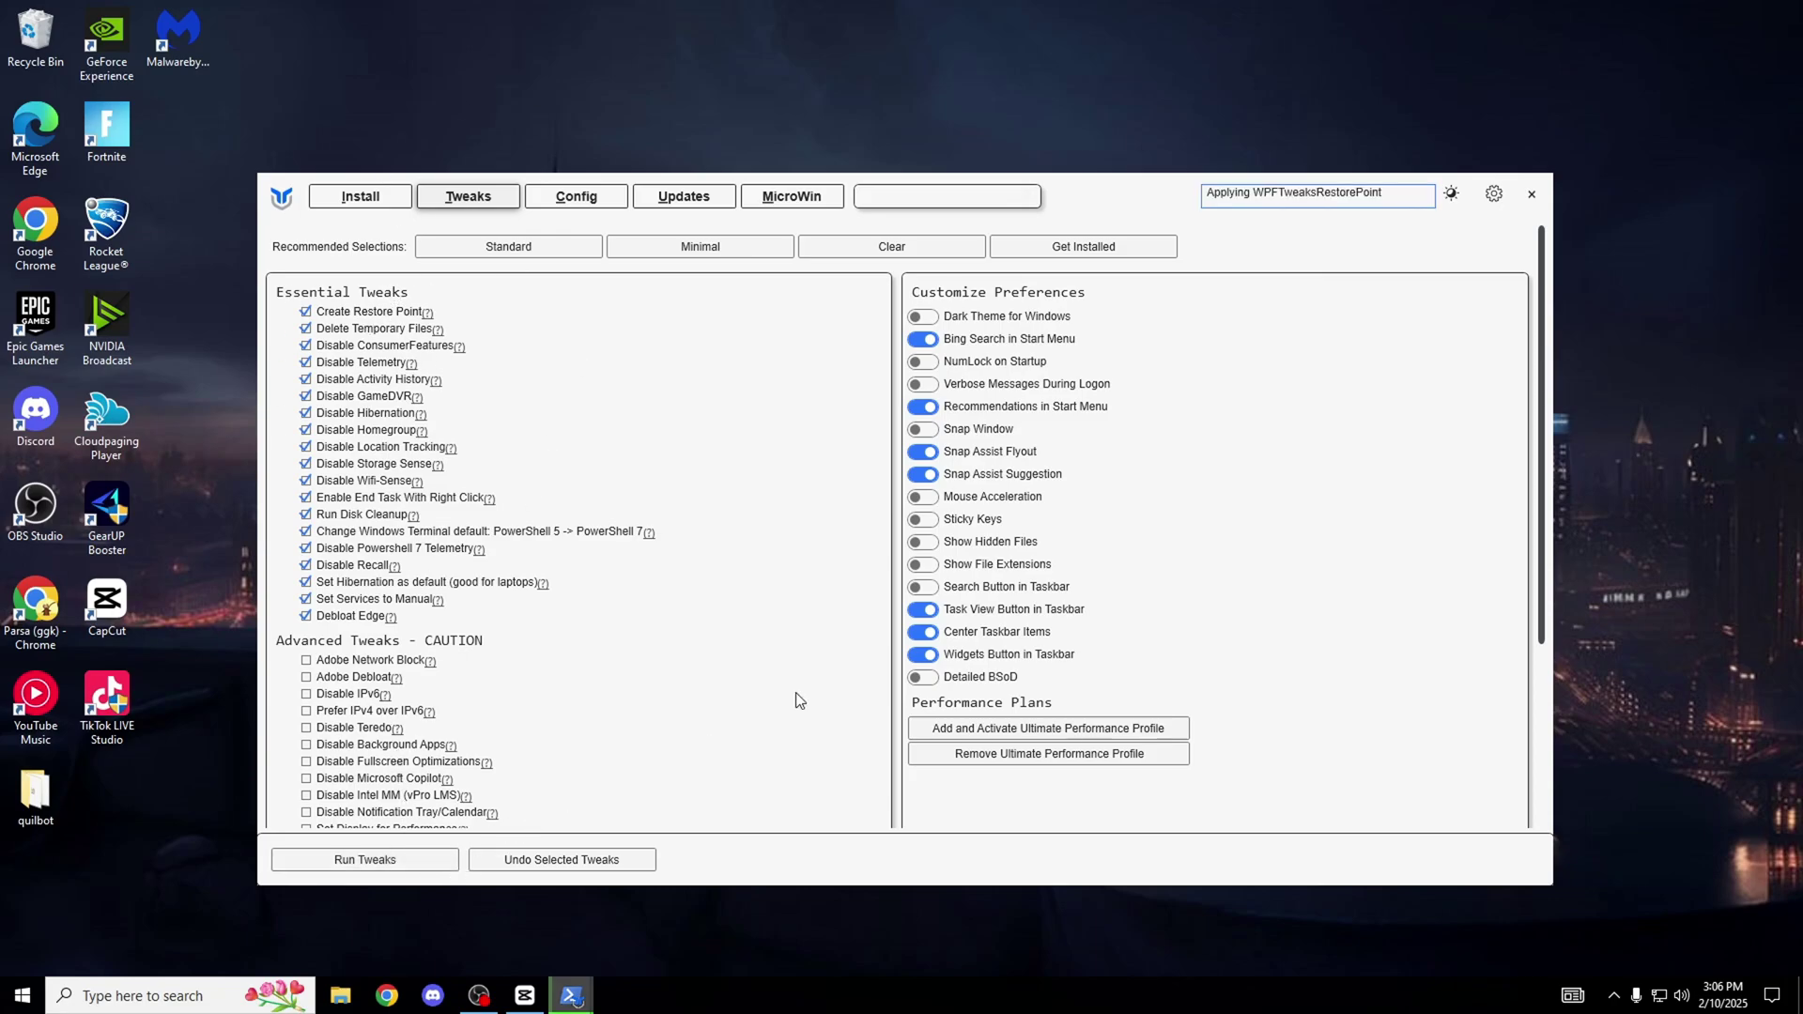
Move the utility window aside to examine the tweak progress in the PowerShell output, and bring the utility back into view.
{"action": "left_click_drag", "start_coordinate": [1139, 188], "coordinate": [997, 847]}
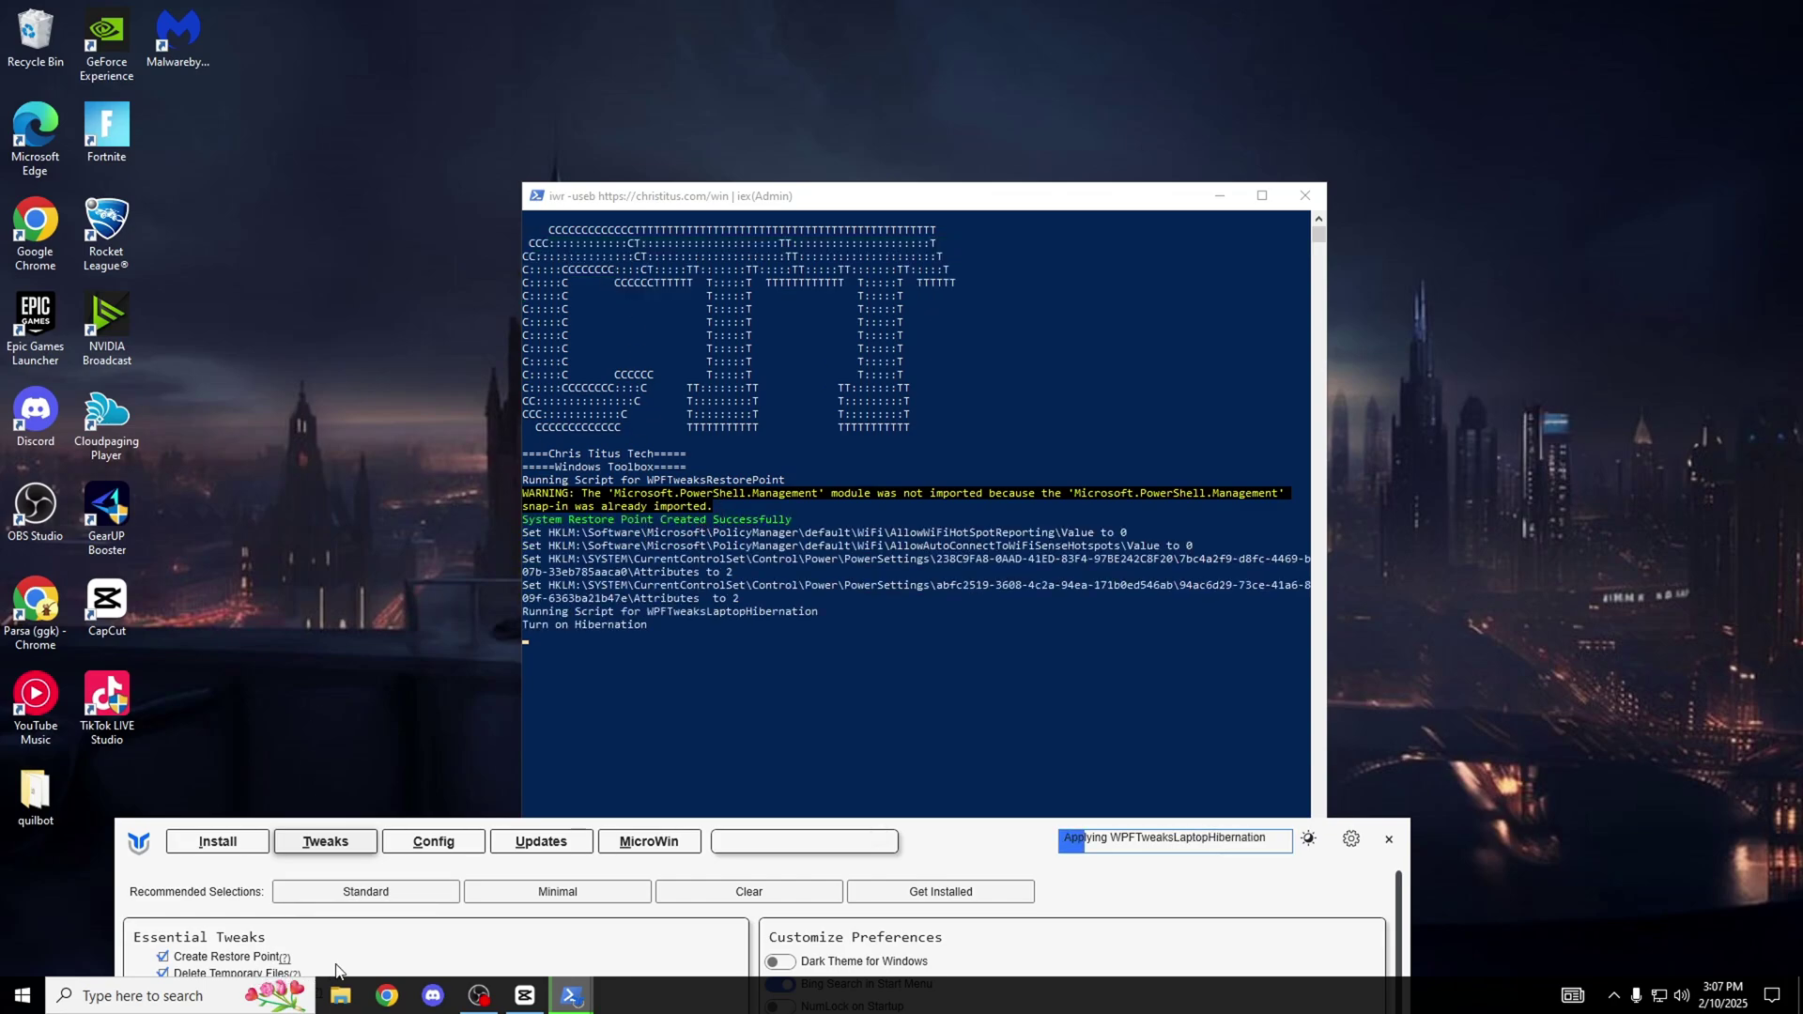
{"action": "left_click_drag", "start_coordinate": [898, 820], "coordinate": [977, 534]}
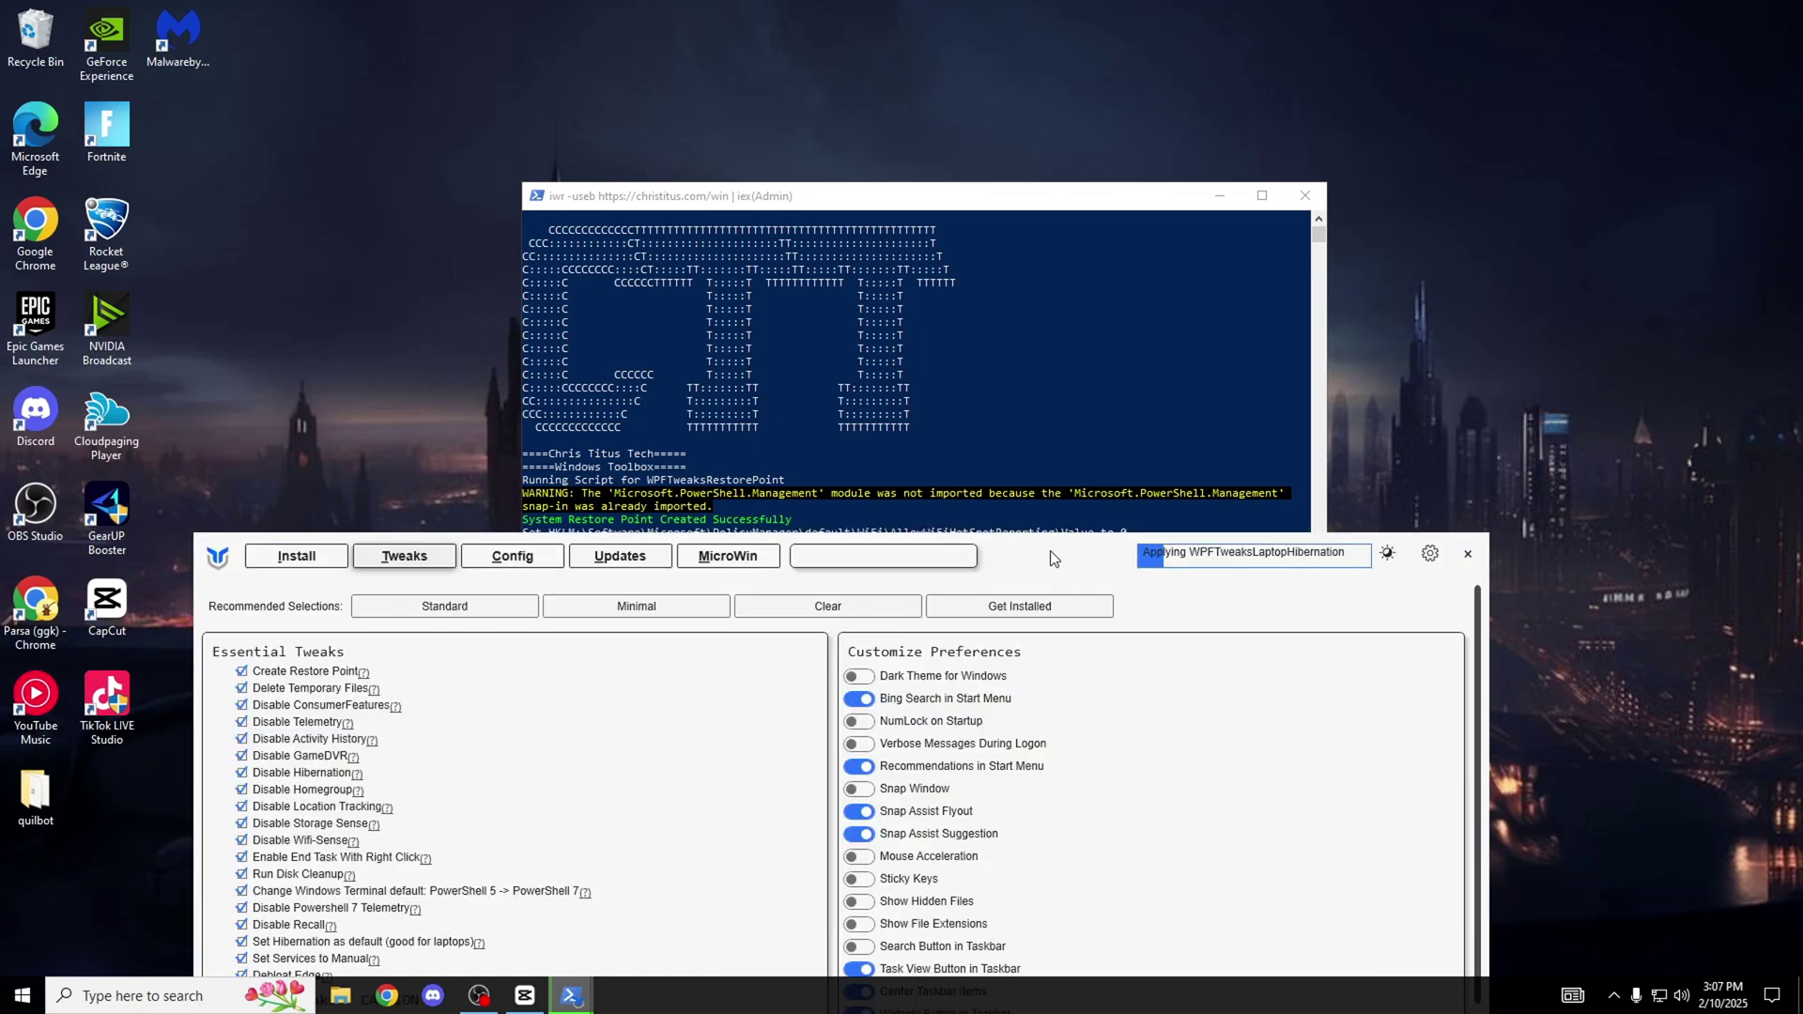
{"action": "left_click_drag", "start_coordinate": [1105, 556], "coordinate": [1014, 343]}
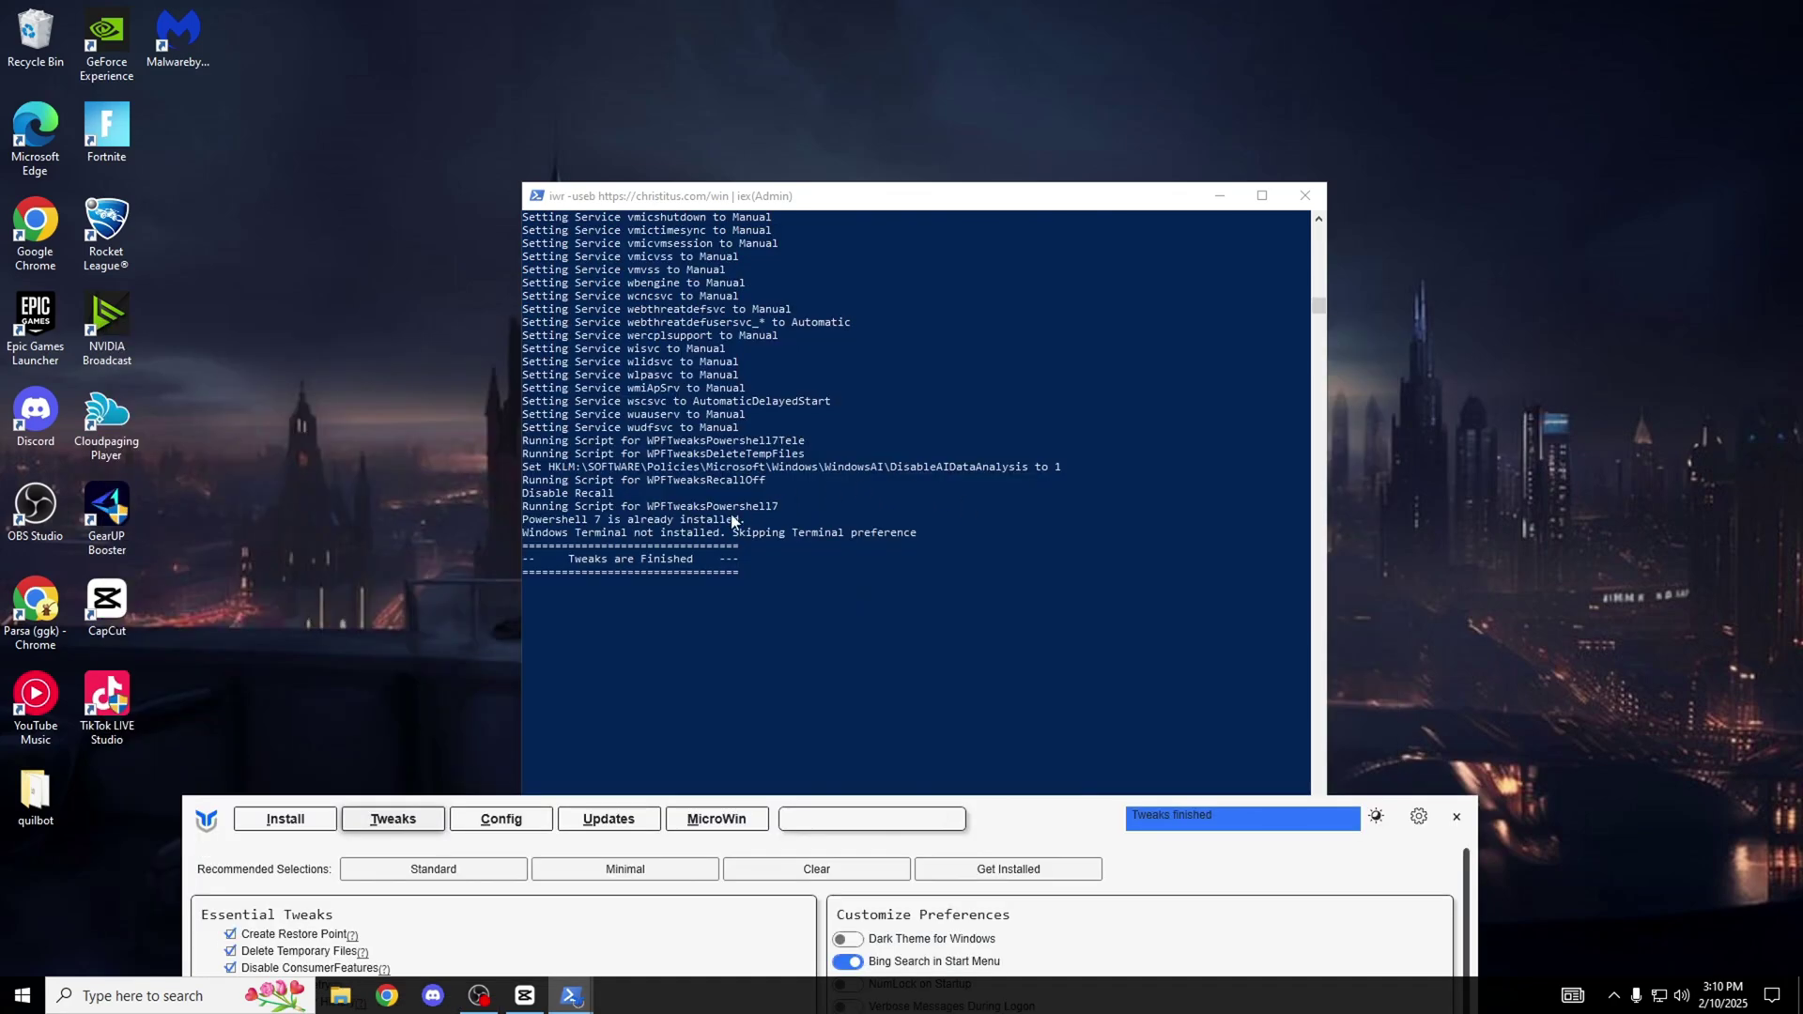
{"action": "left_click", "coordinate": [733, 563]}
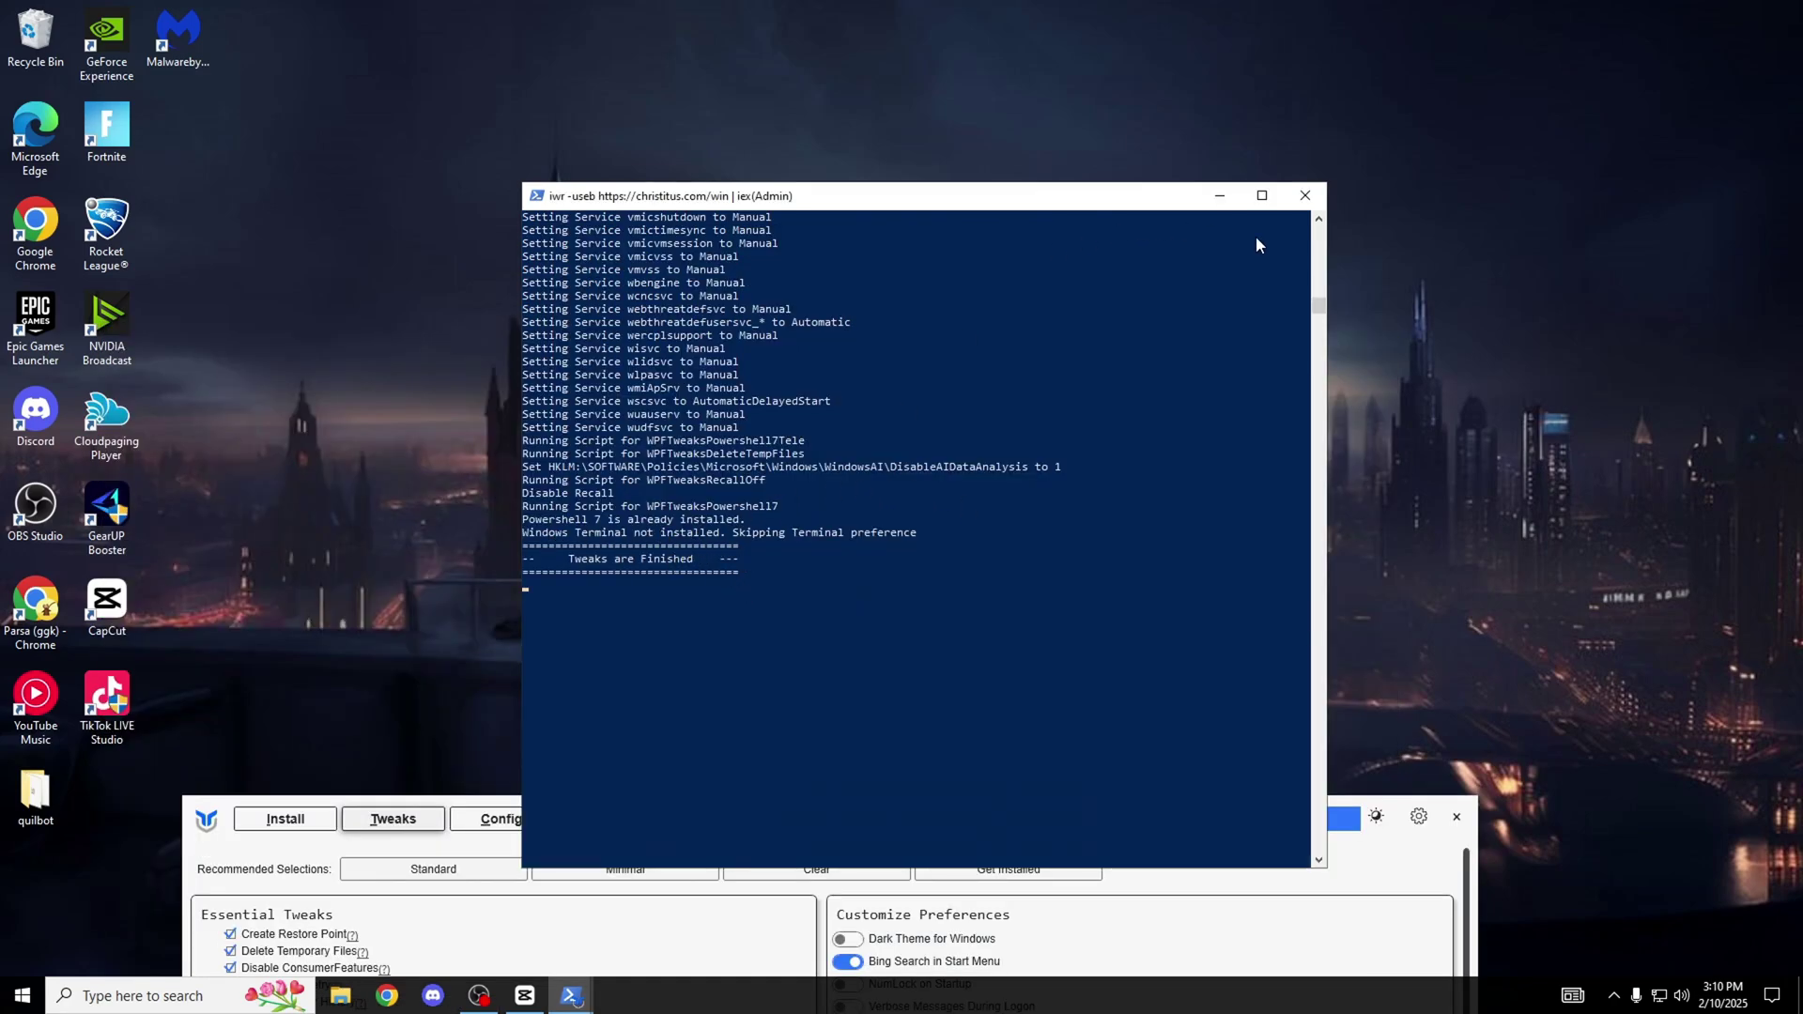
{"action": "left_click", "coordinate": [374, 813]}
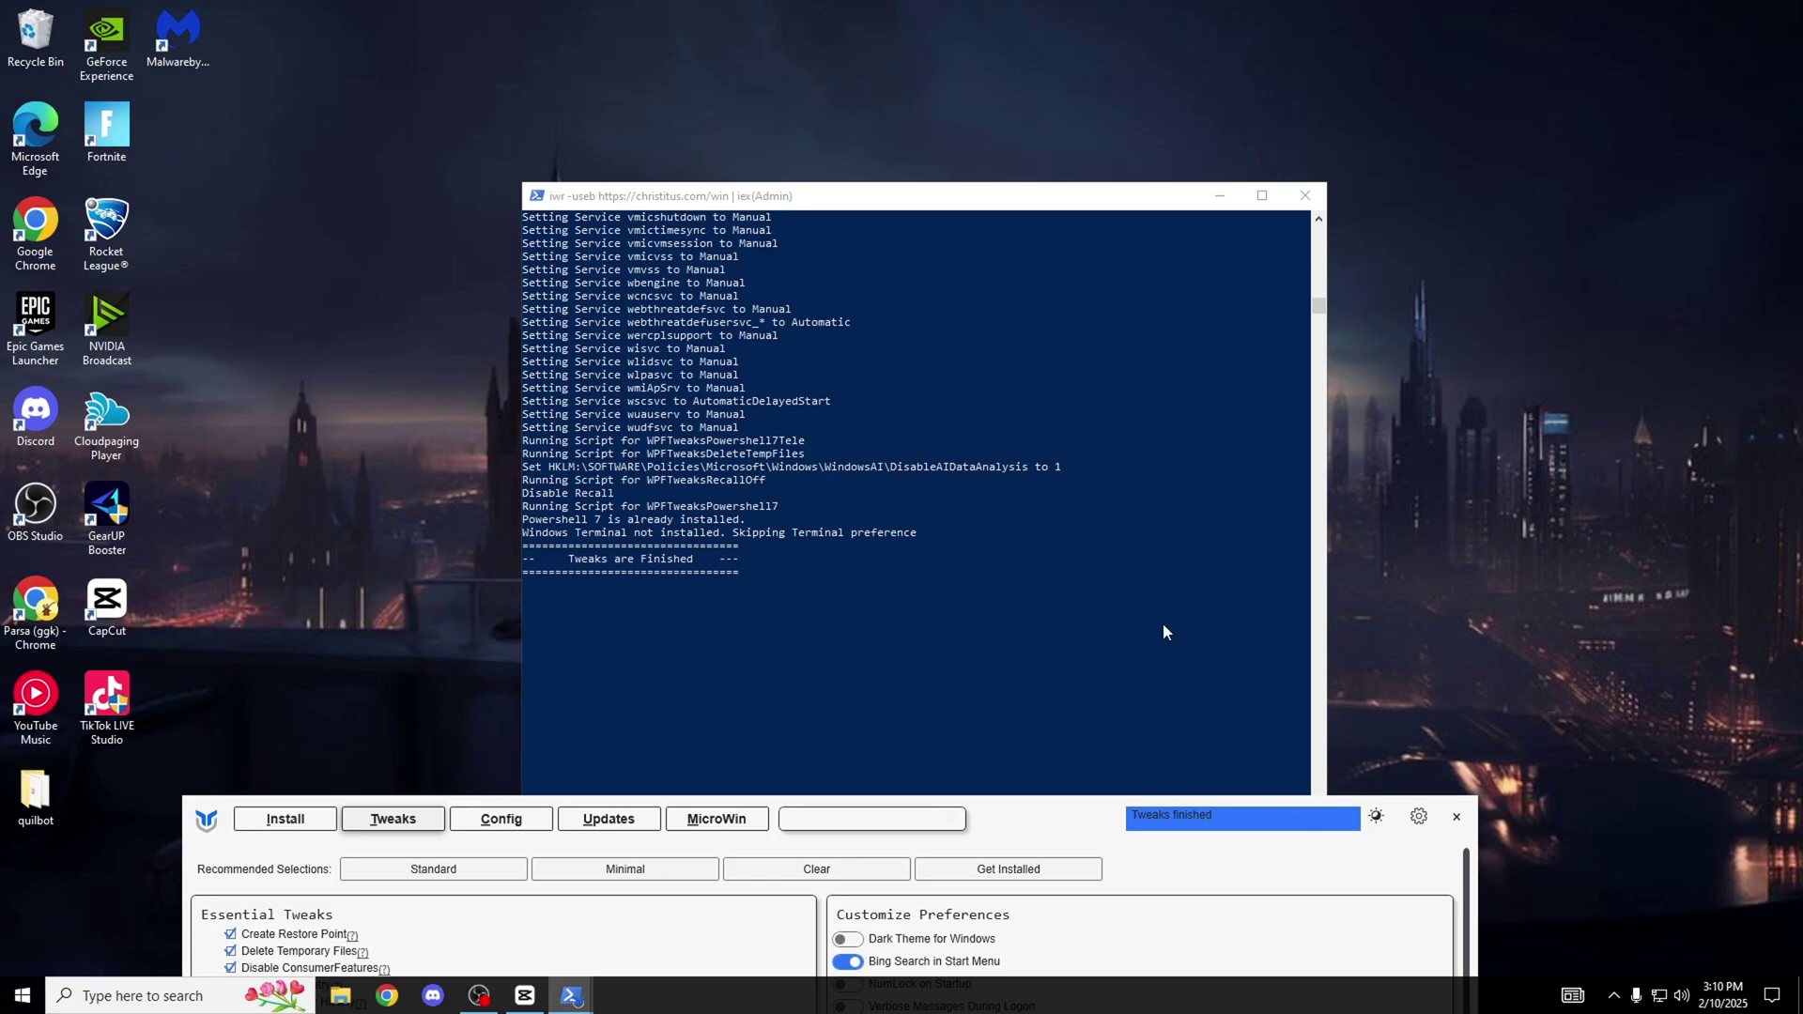
{"action": "left_click_drag", "start_coordinate": [1024, 809], "coordinate": [1164, 292]}
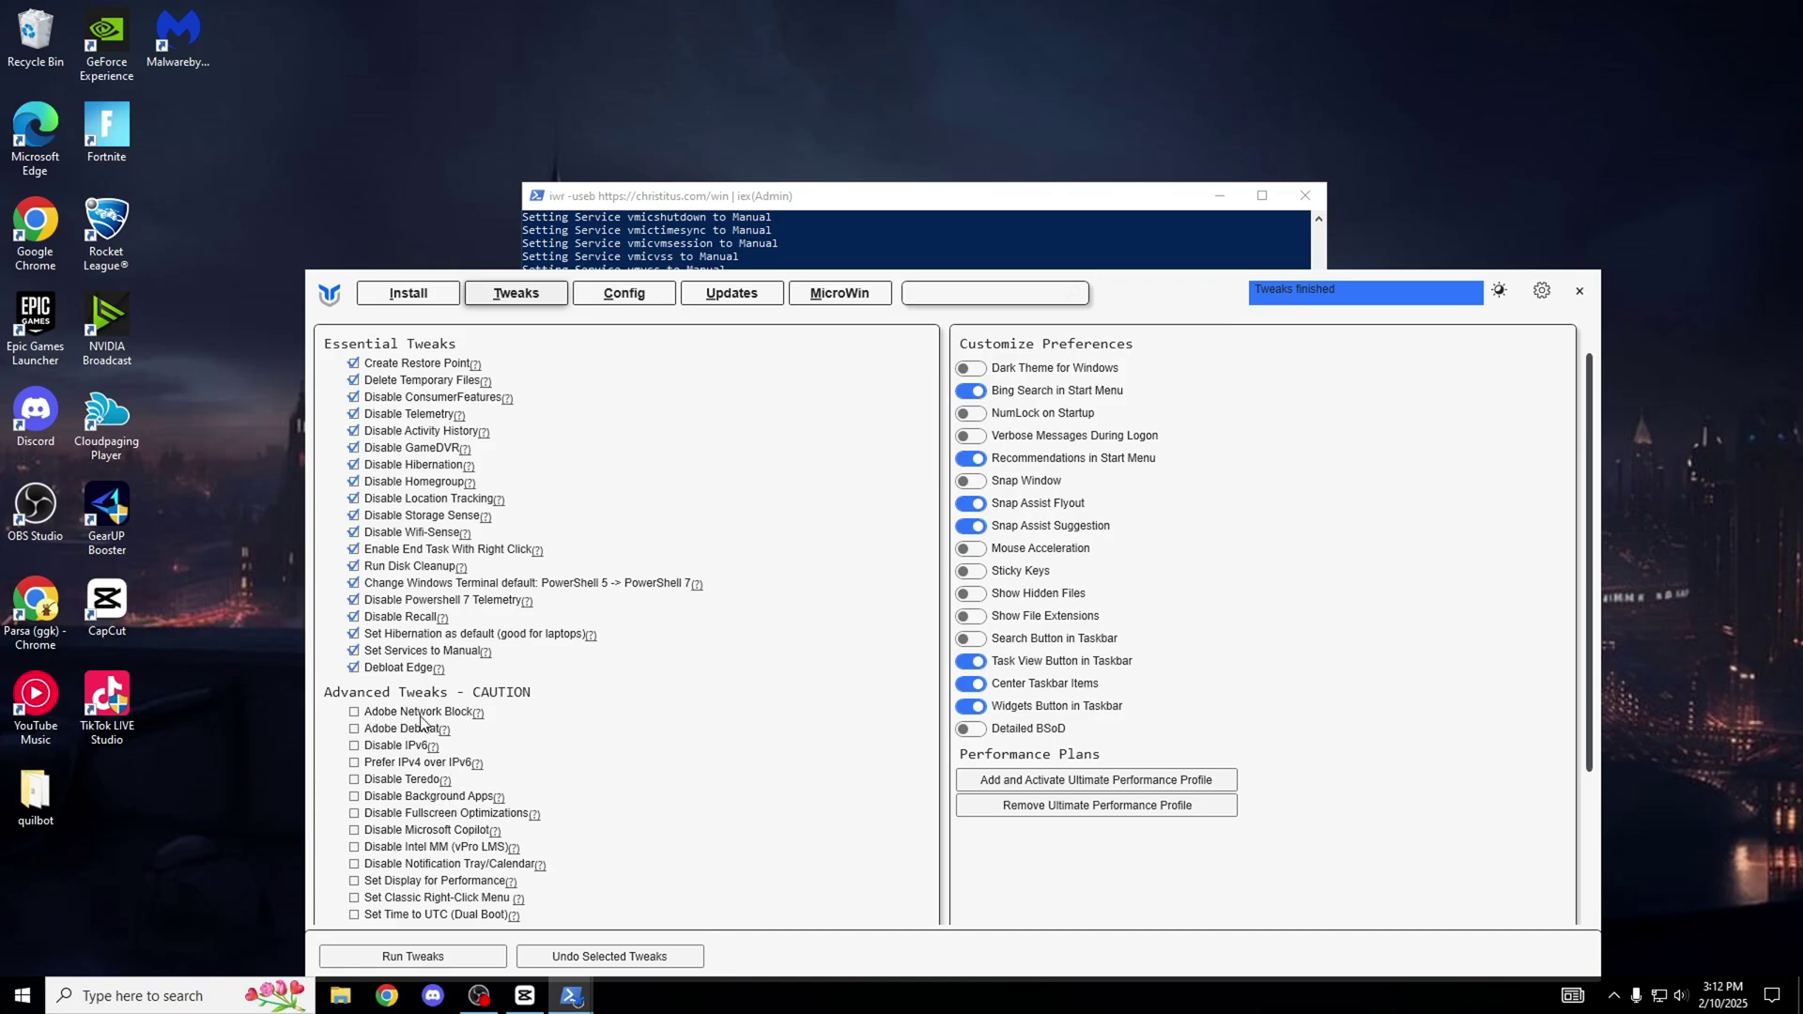
Read the documentation for the advanced tweaks Adobe Network Block and Adobe Debloat, and select both tweaks.
{"action": "left_click", "coordinate": [477, 714]}
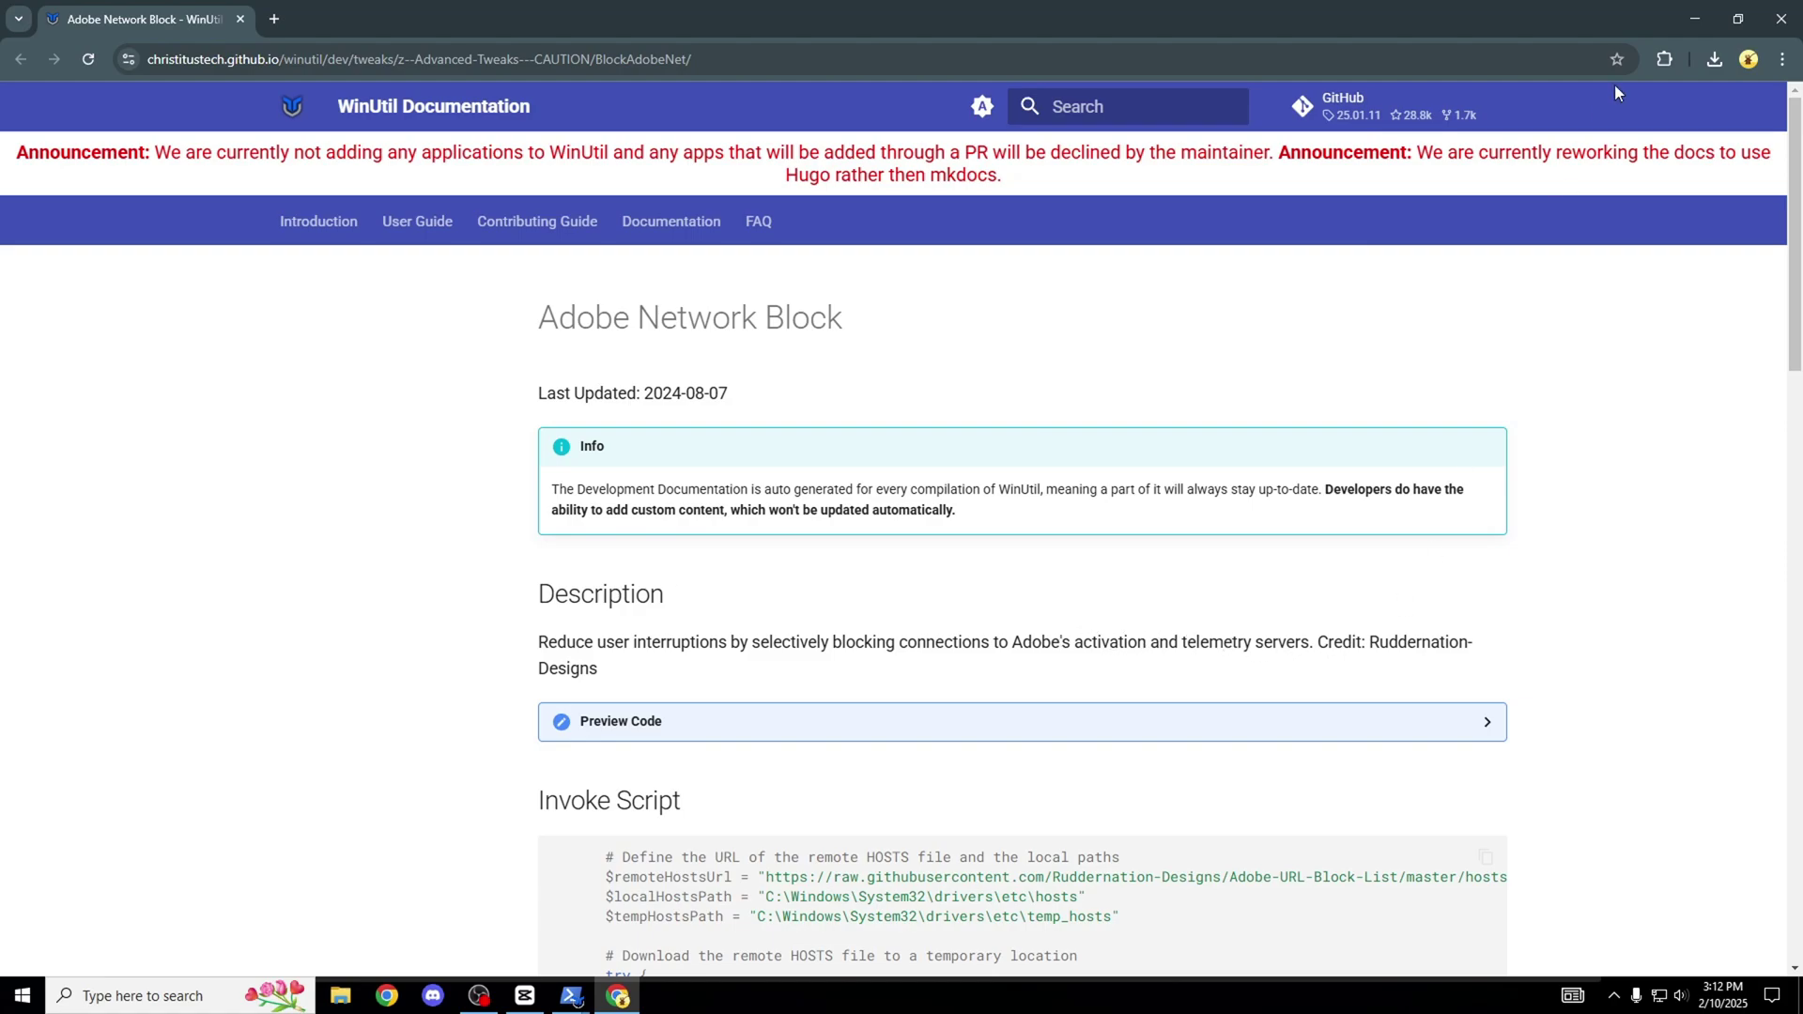
{"action": "left_click", "coordinate": [1688, 6]}
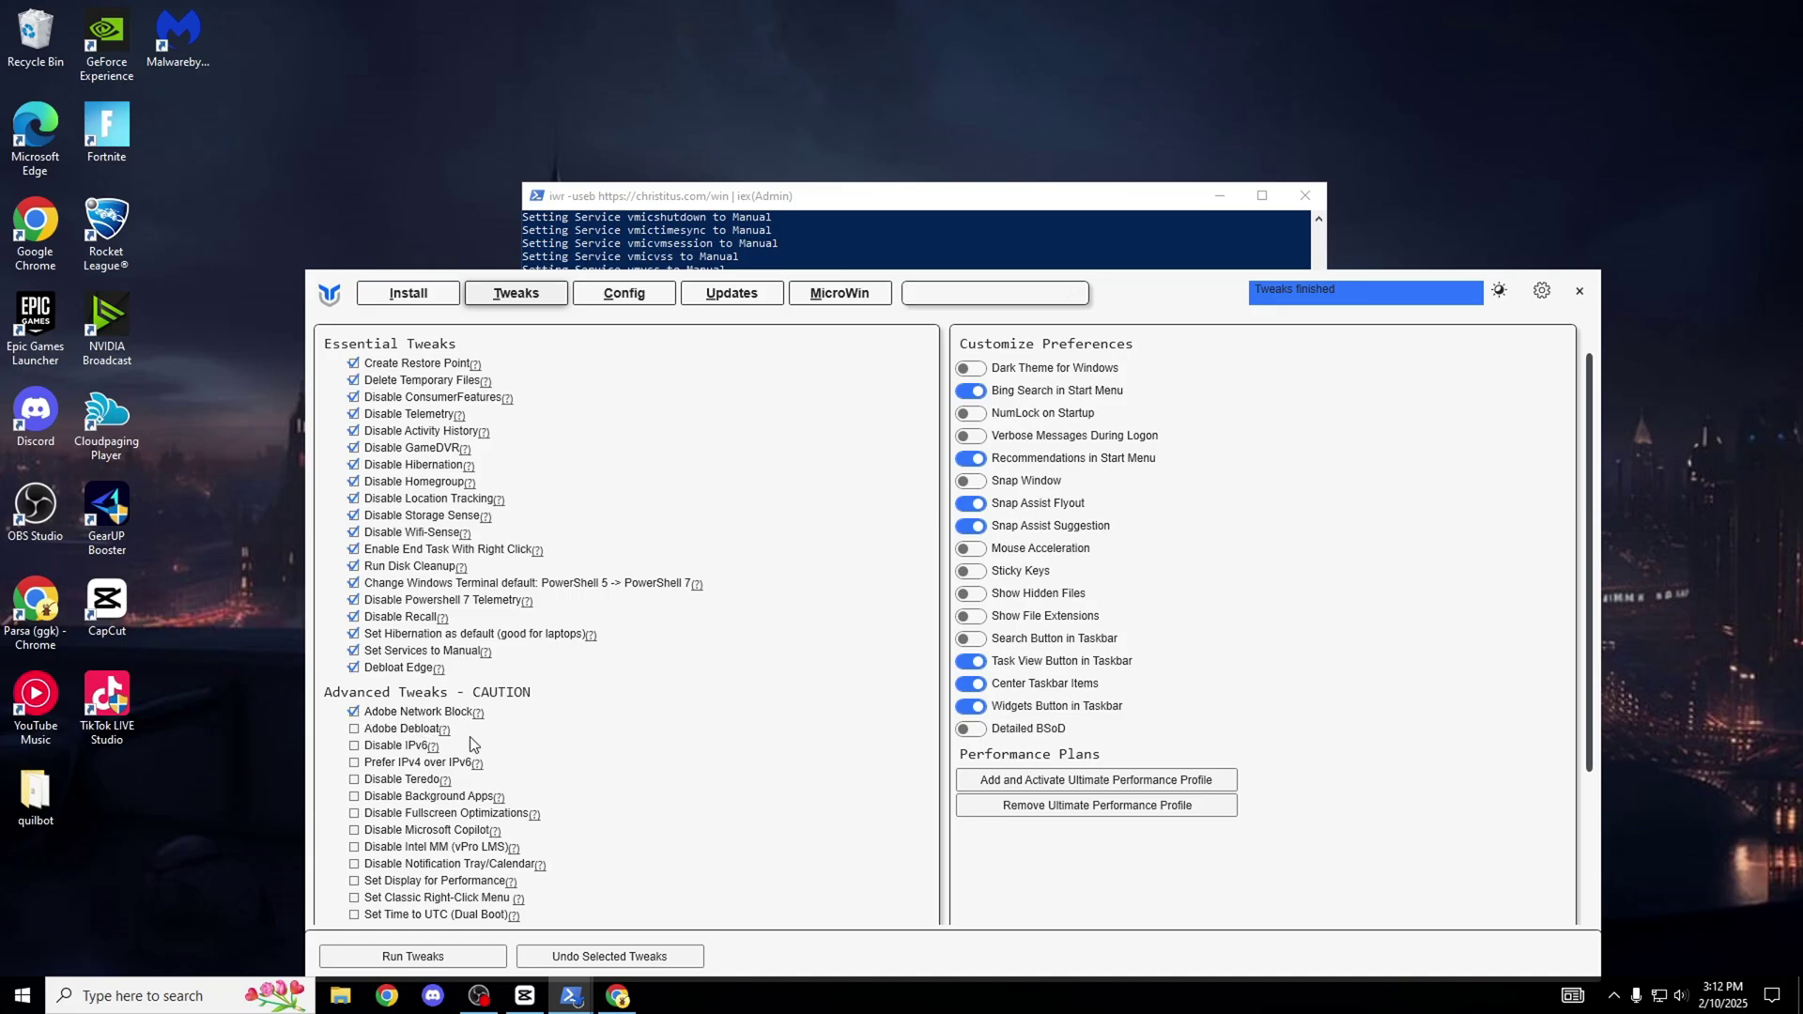
{"action": "left_click", "coordinate": [444, 731]}
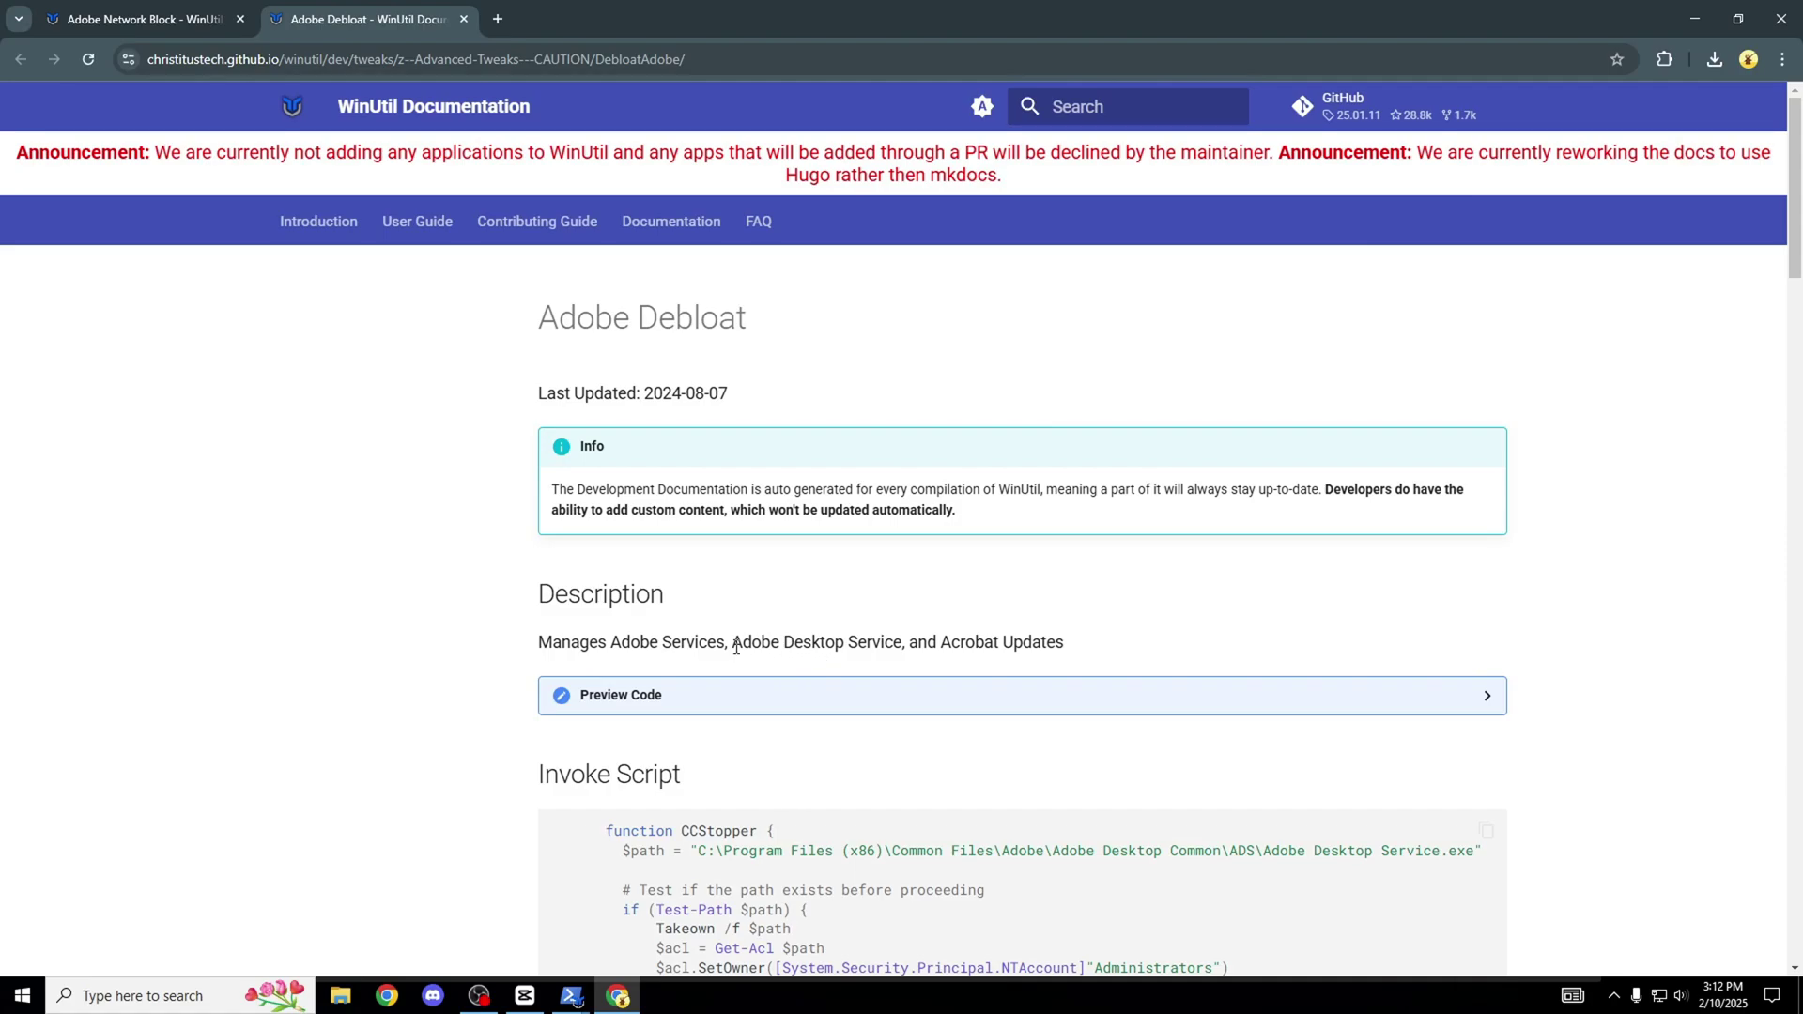
{"action": "left_click", "coordinate": [1696, 17]}
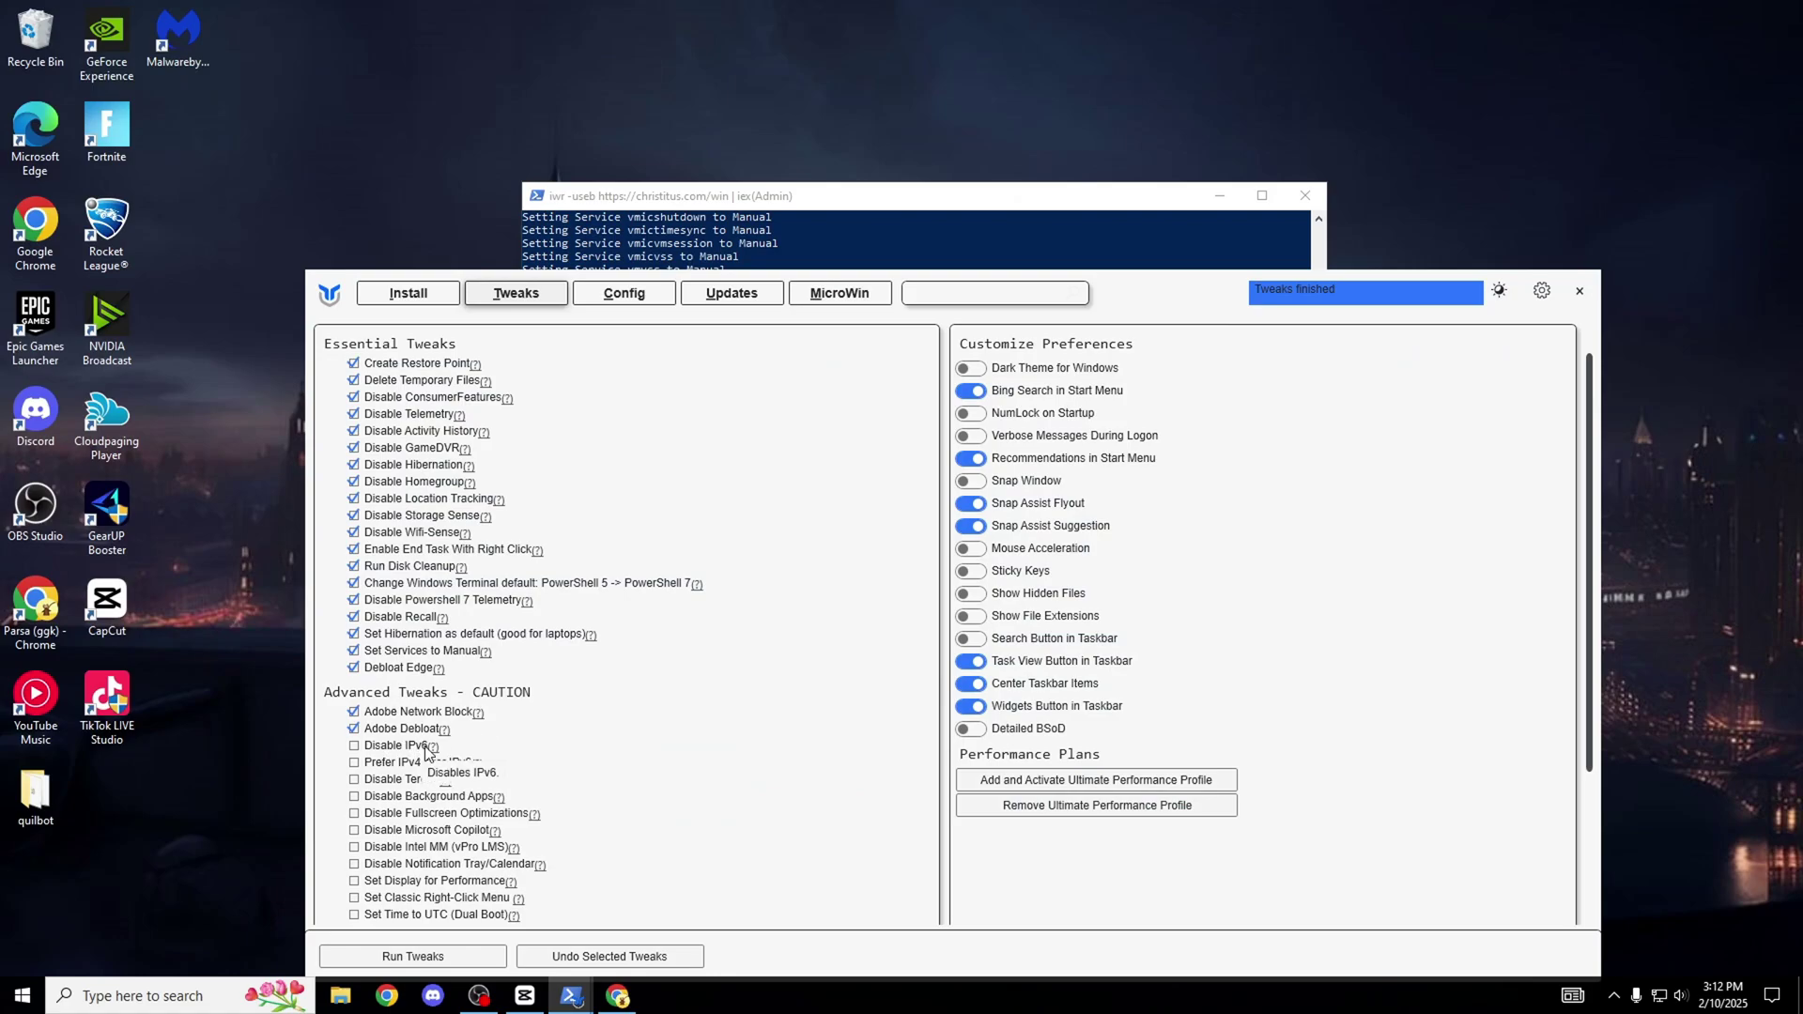
Read the documentation for Disable IPv6, leave that tweak unselected and select Prefer IPv4 over IPv6.
{"action": "mouse_move", "coordinate": [433, 756]}
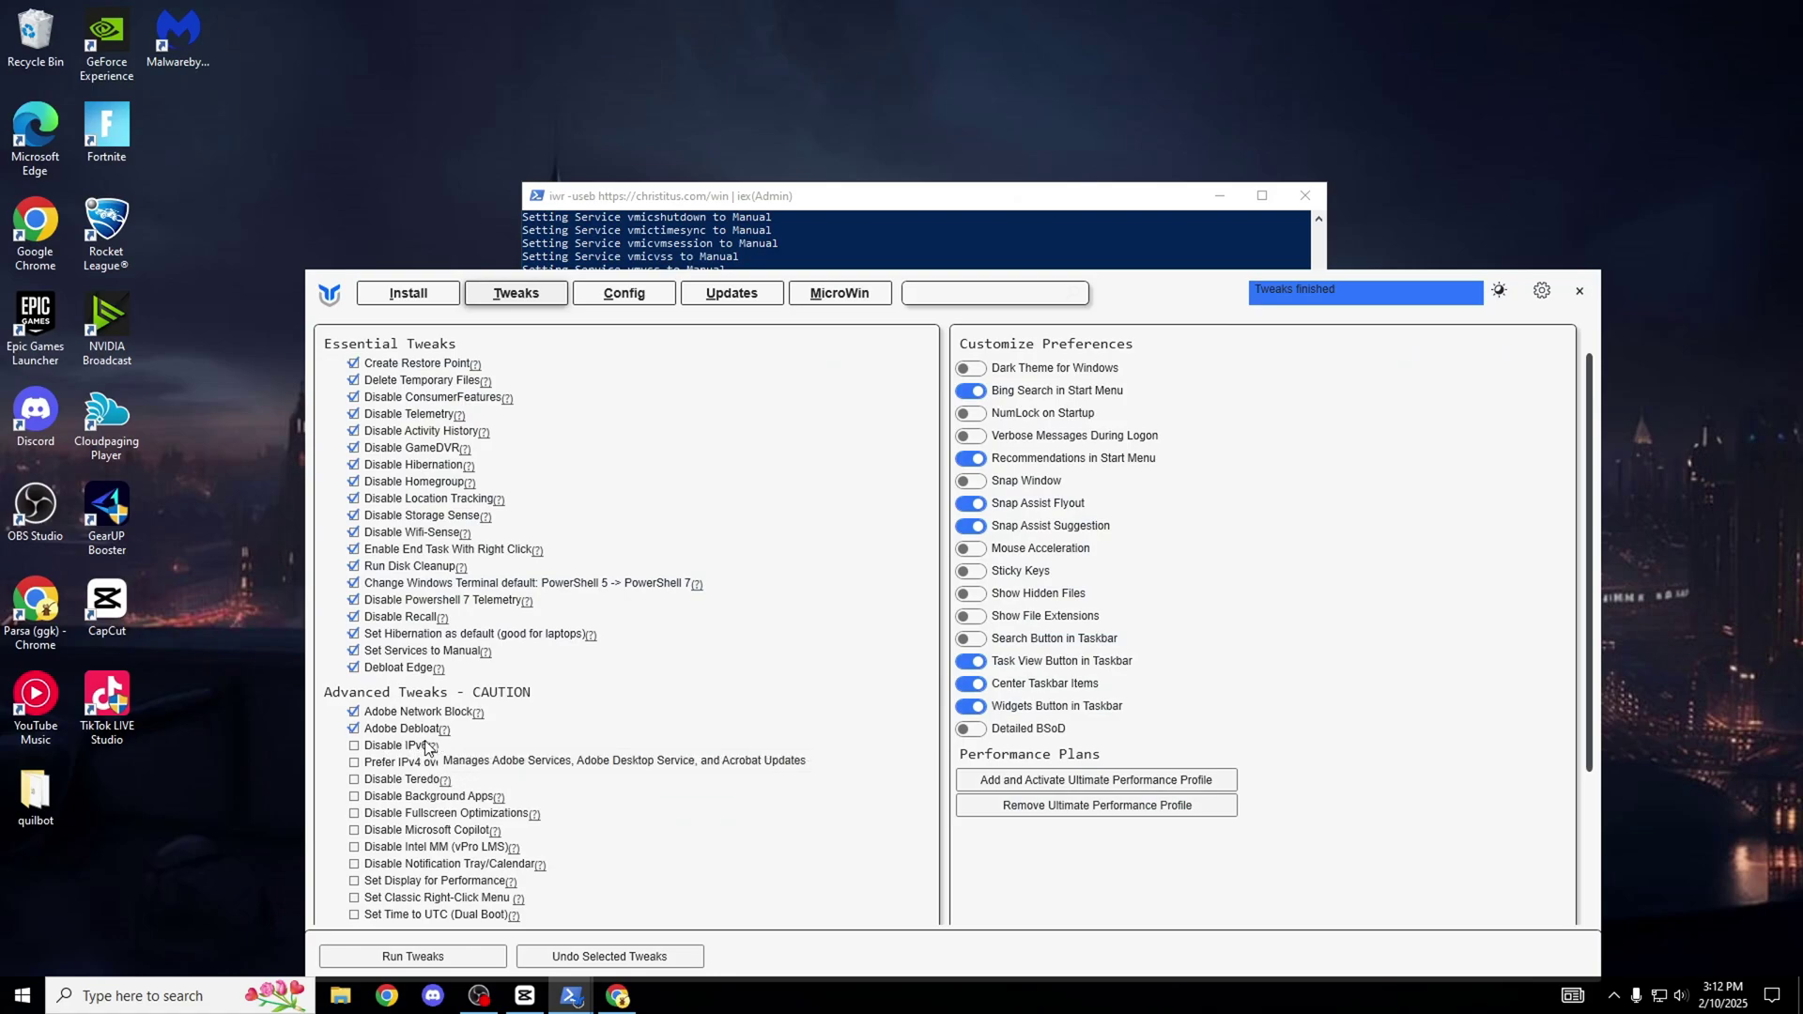
{"action": "left_click", "coordinate": [432, 748]}
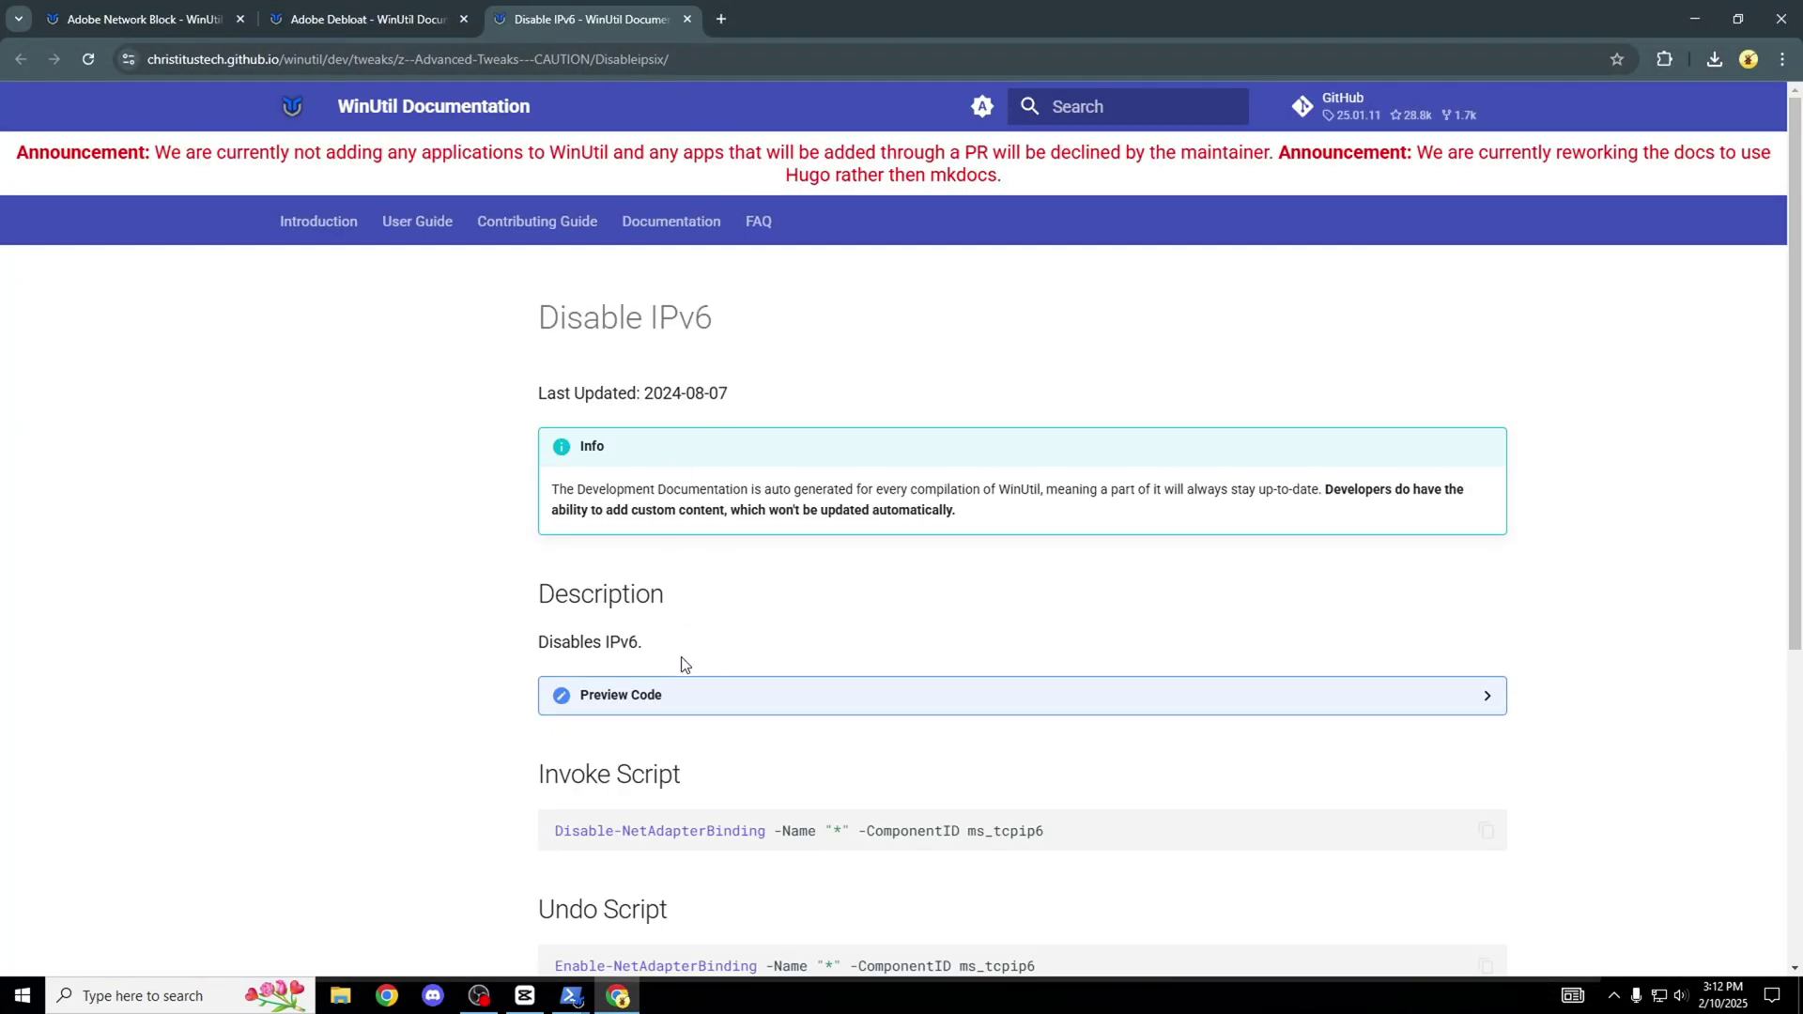
{"action": "left_click", "coordinate": [1699, 16]}
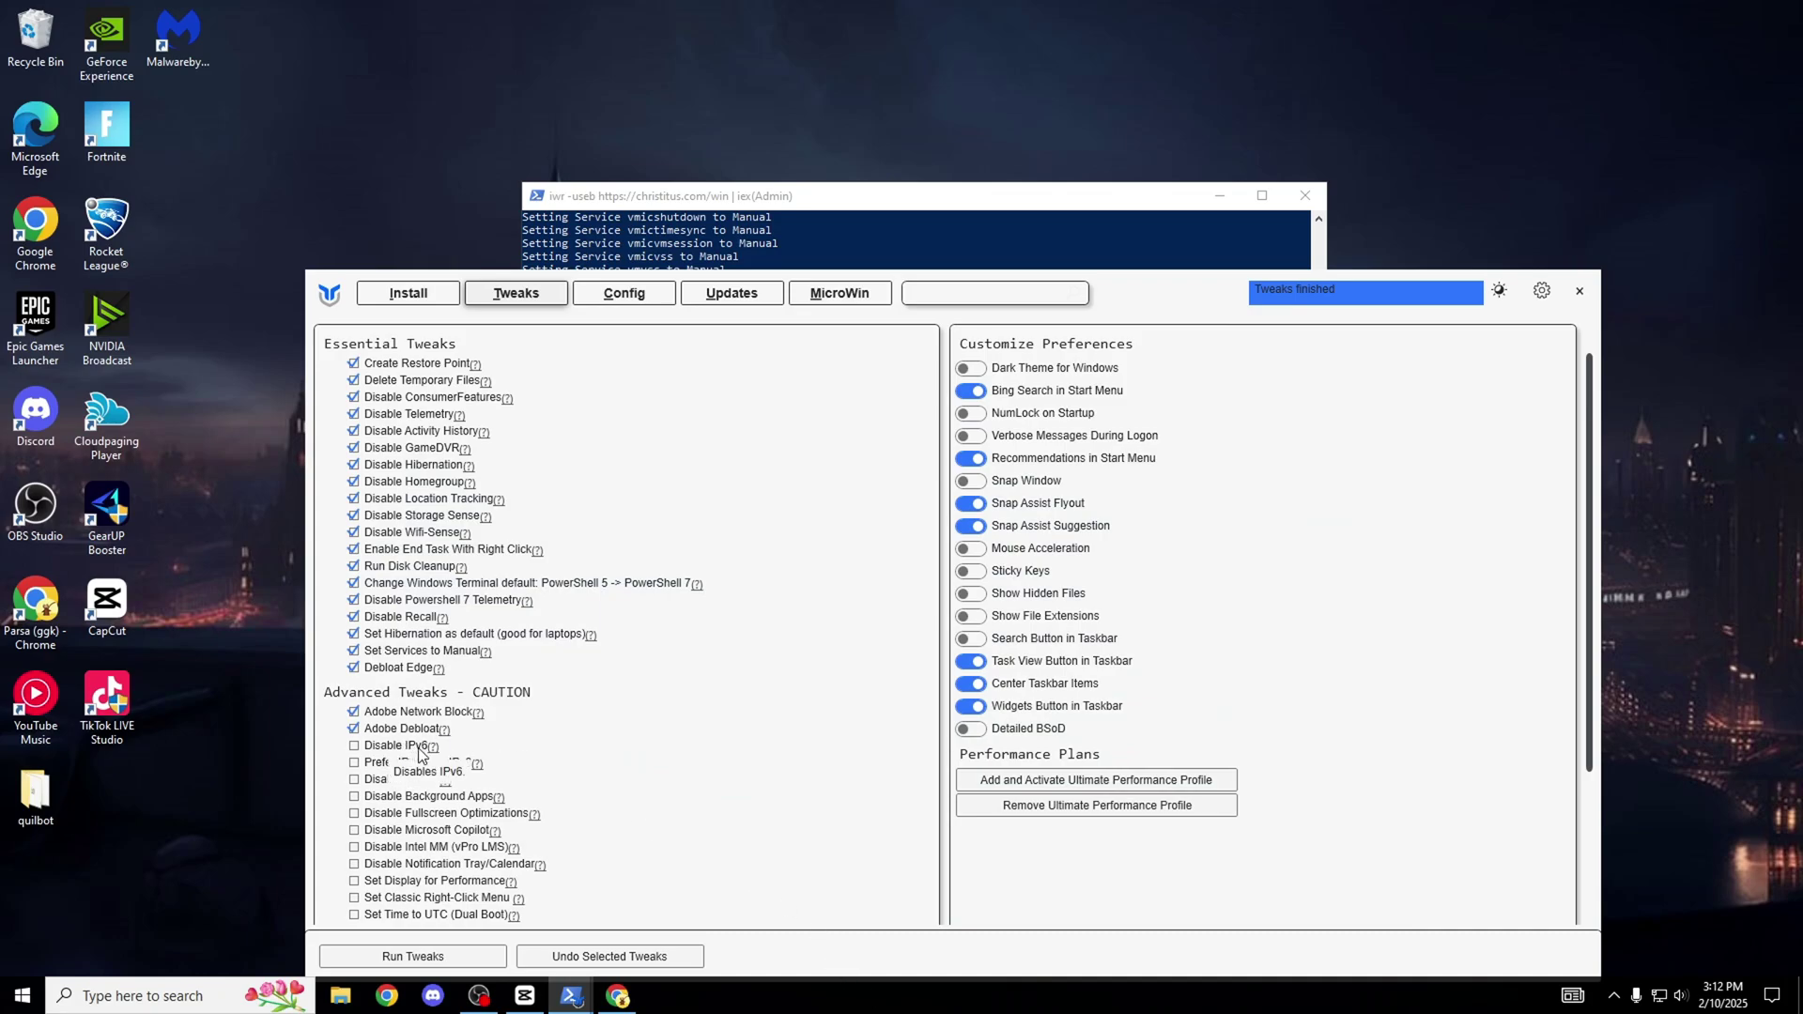
{"action": "mouse_move", "coordinate": [379, 770]}
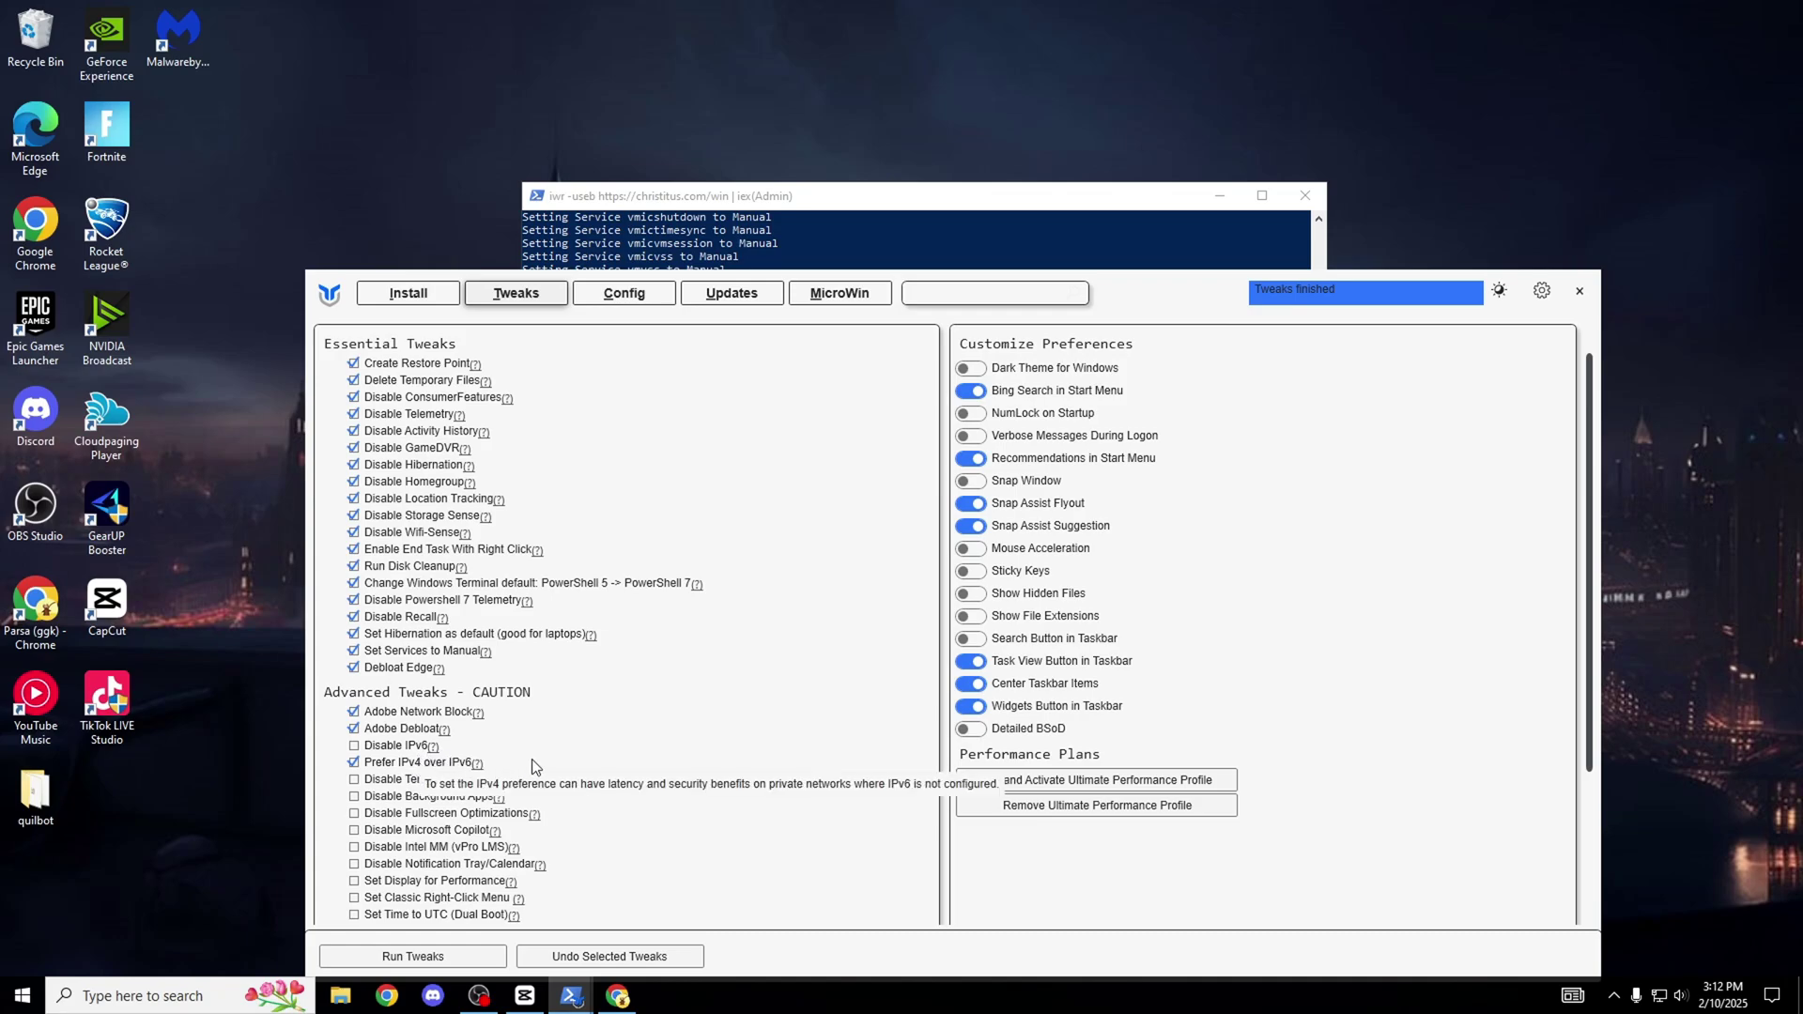
Read the documentation for Disable Teredo and Disable Background Apps, and select only Disable Background Apps.
{"action": "left_click", "coordinate": [445, 781]}
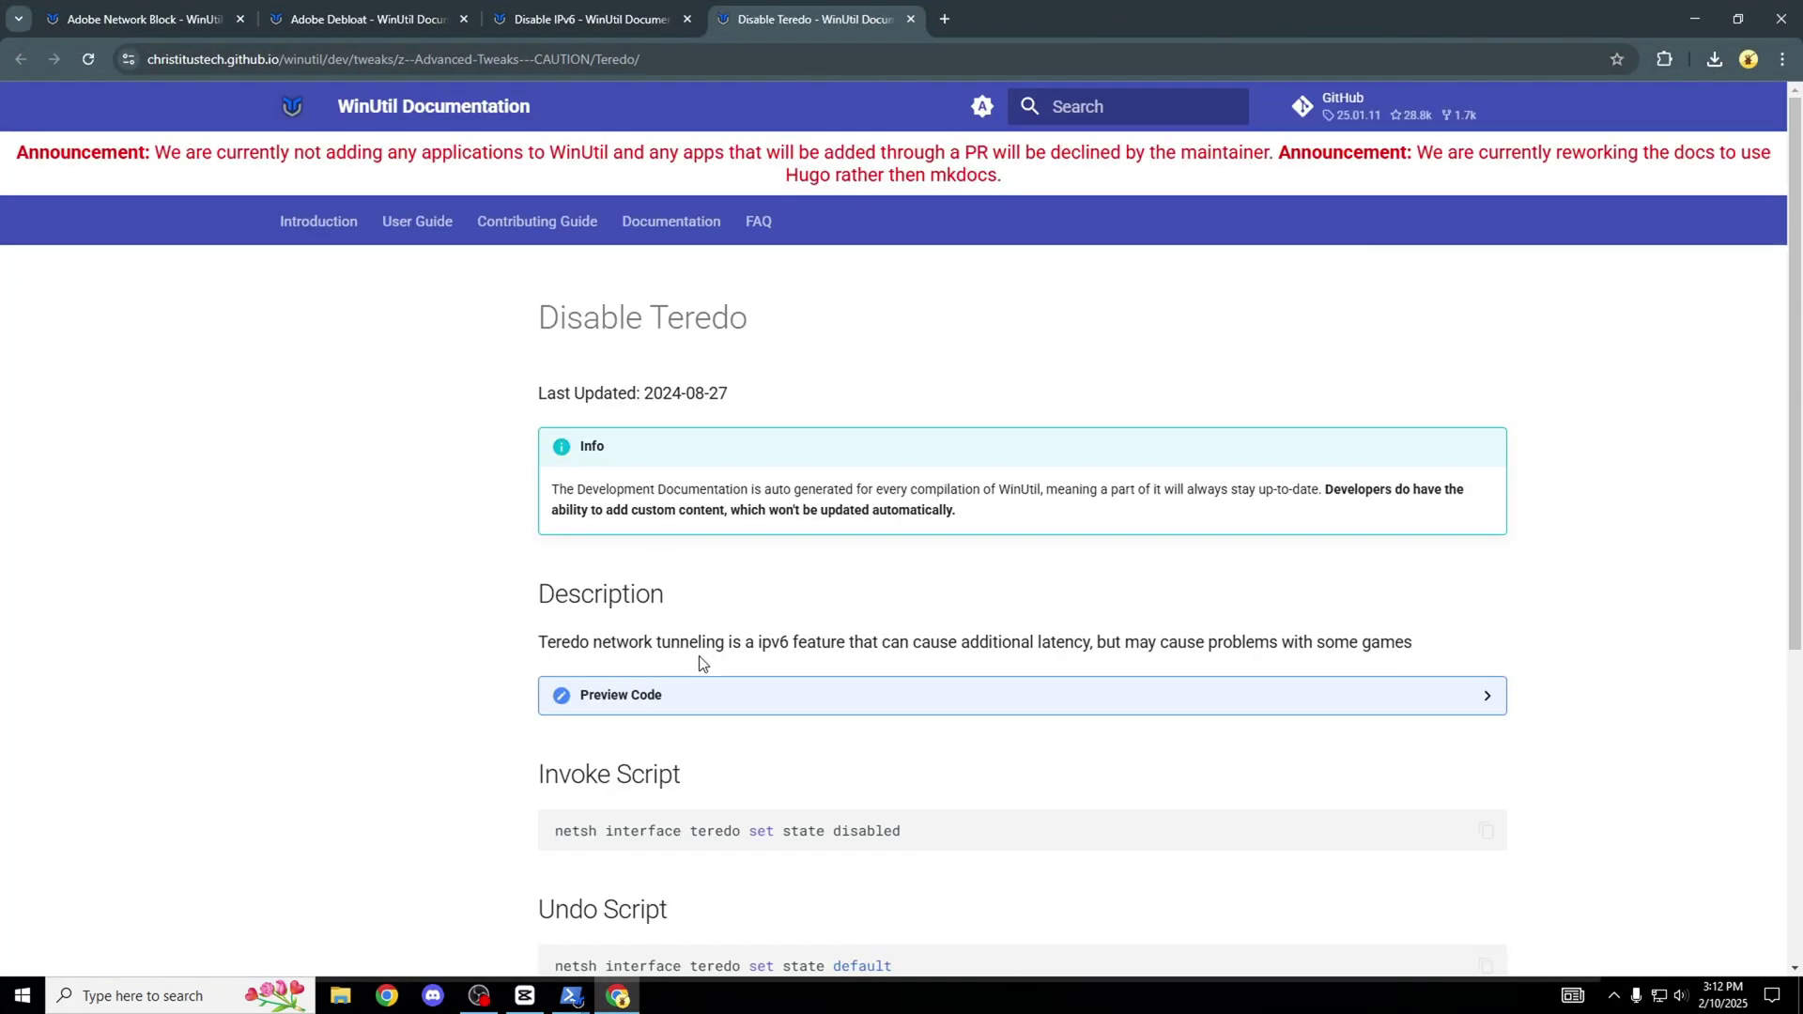
{"action": "left_click", "coordinate": [1697, 27]}
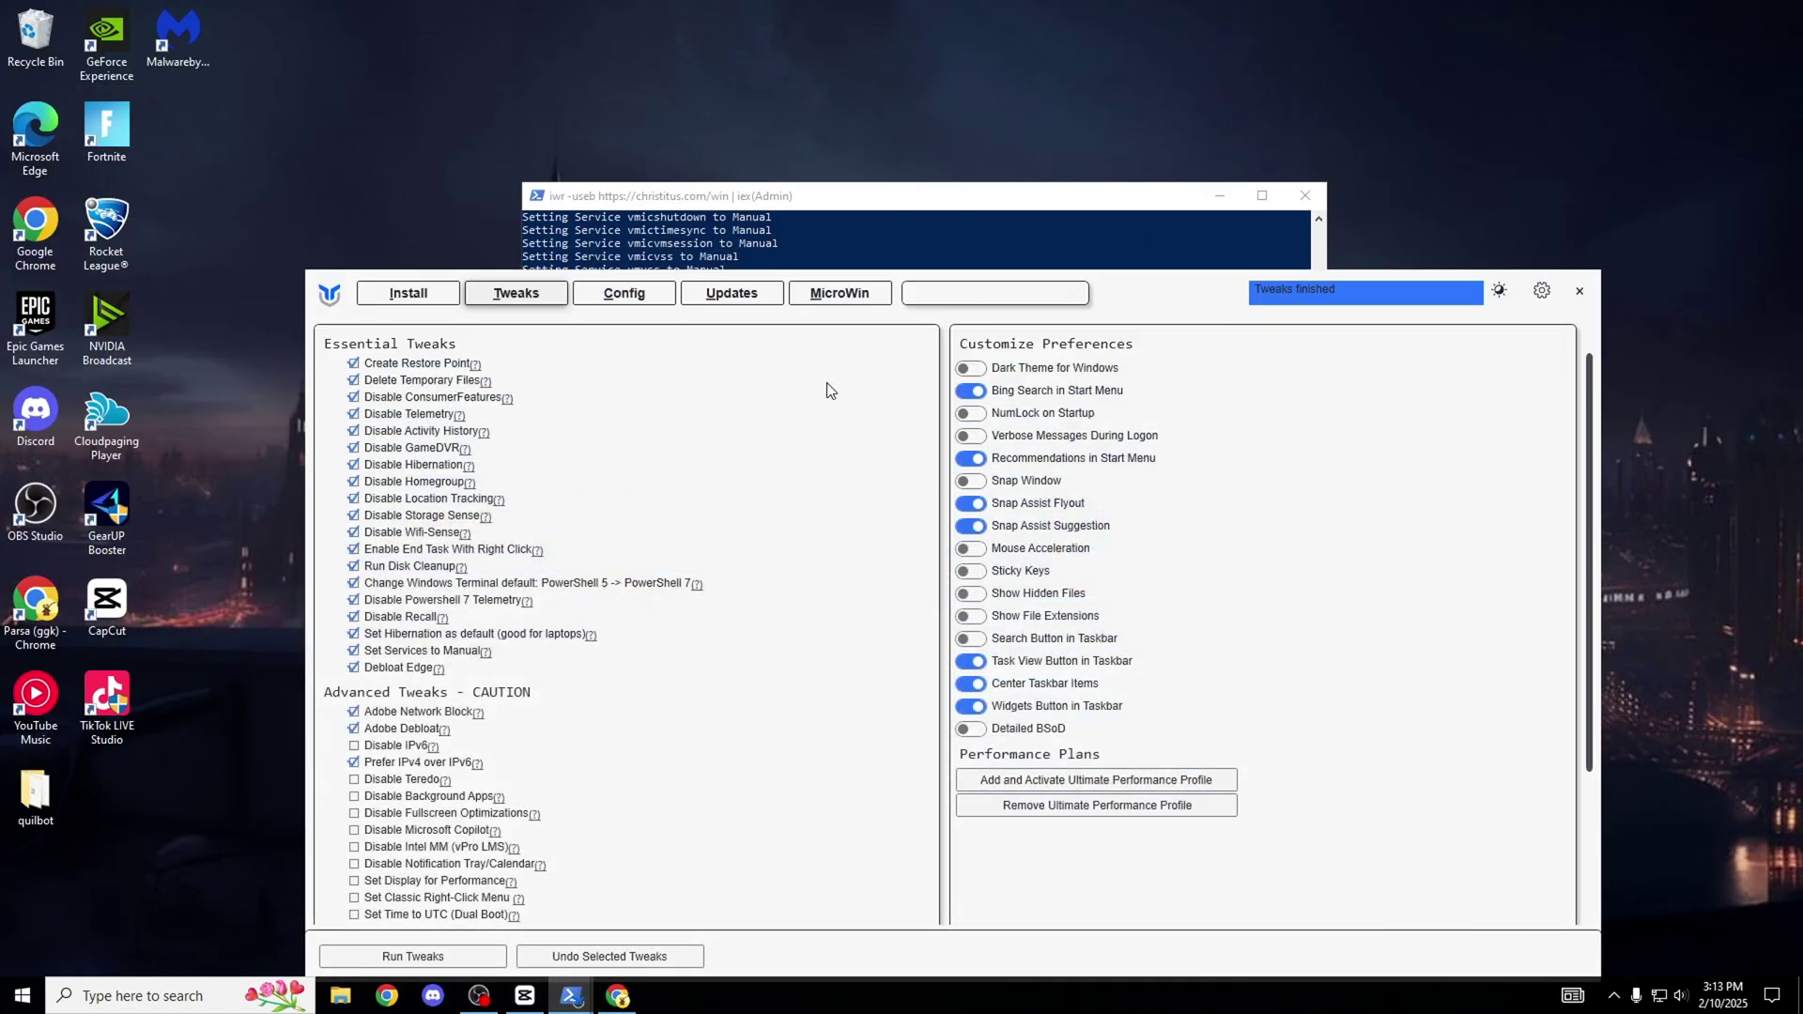
{"action": "left_click", "coordinate": [498, 799]}
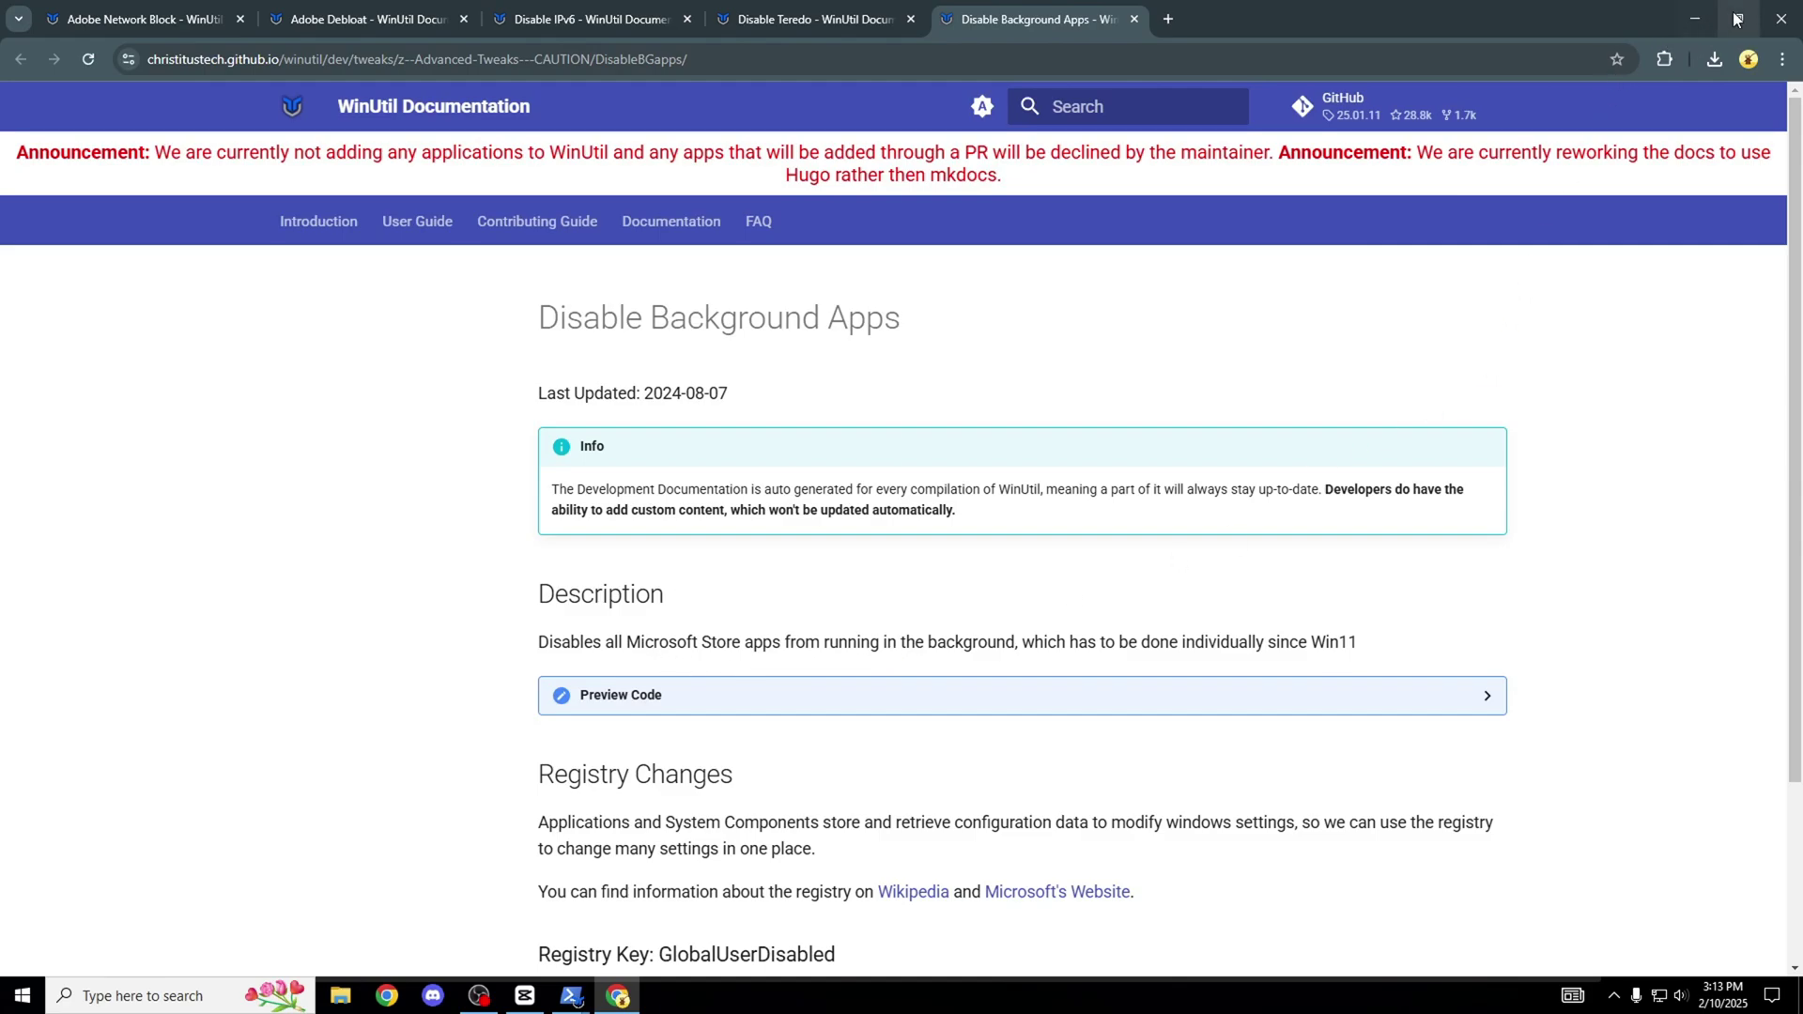
{"action": "left_click", "coordinate": [1695, 21]}
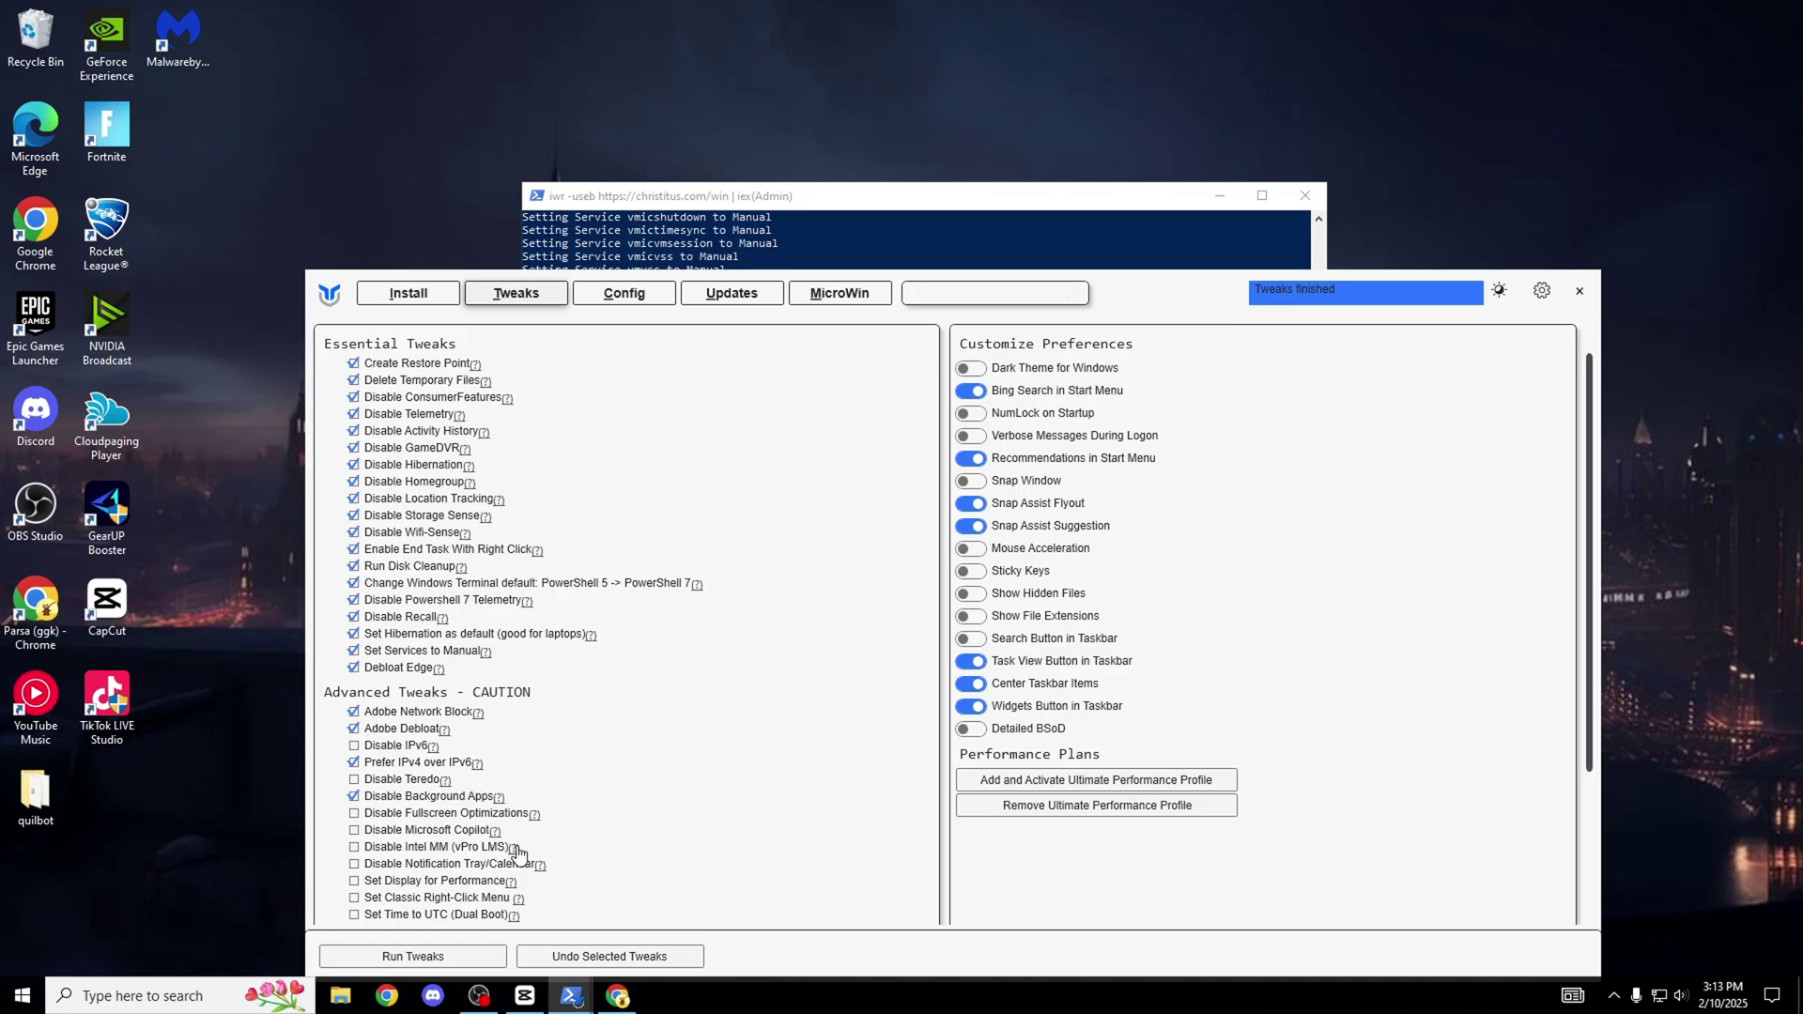
Read the documentation for Disable Notification Tray/Calendar and select that advanced tweak.
{"action": "left_click", "coordinate": [541, 865]}
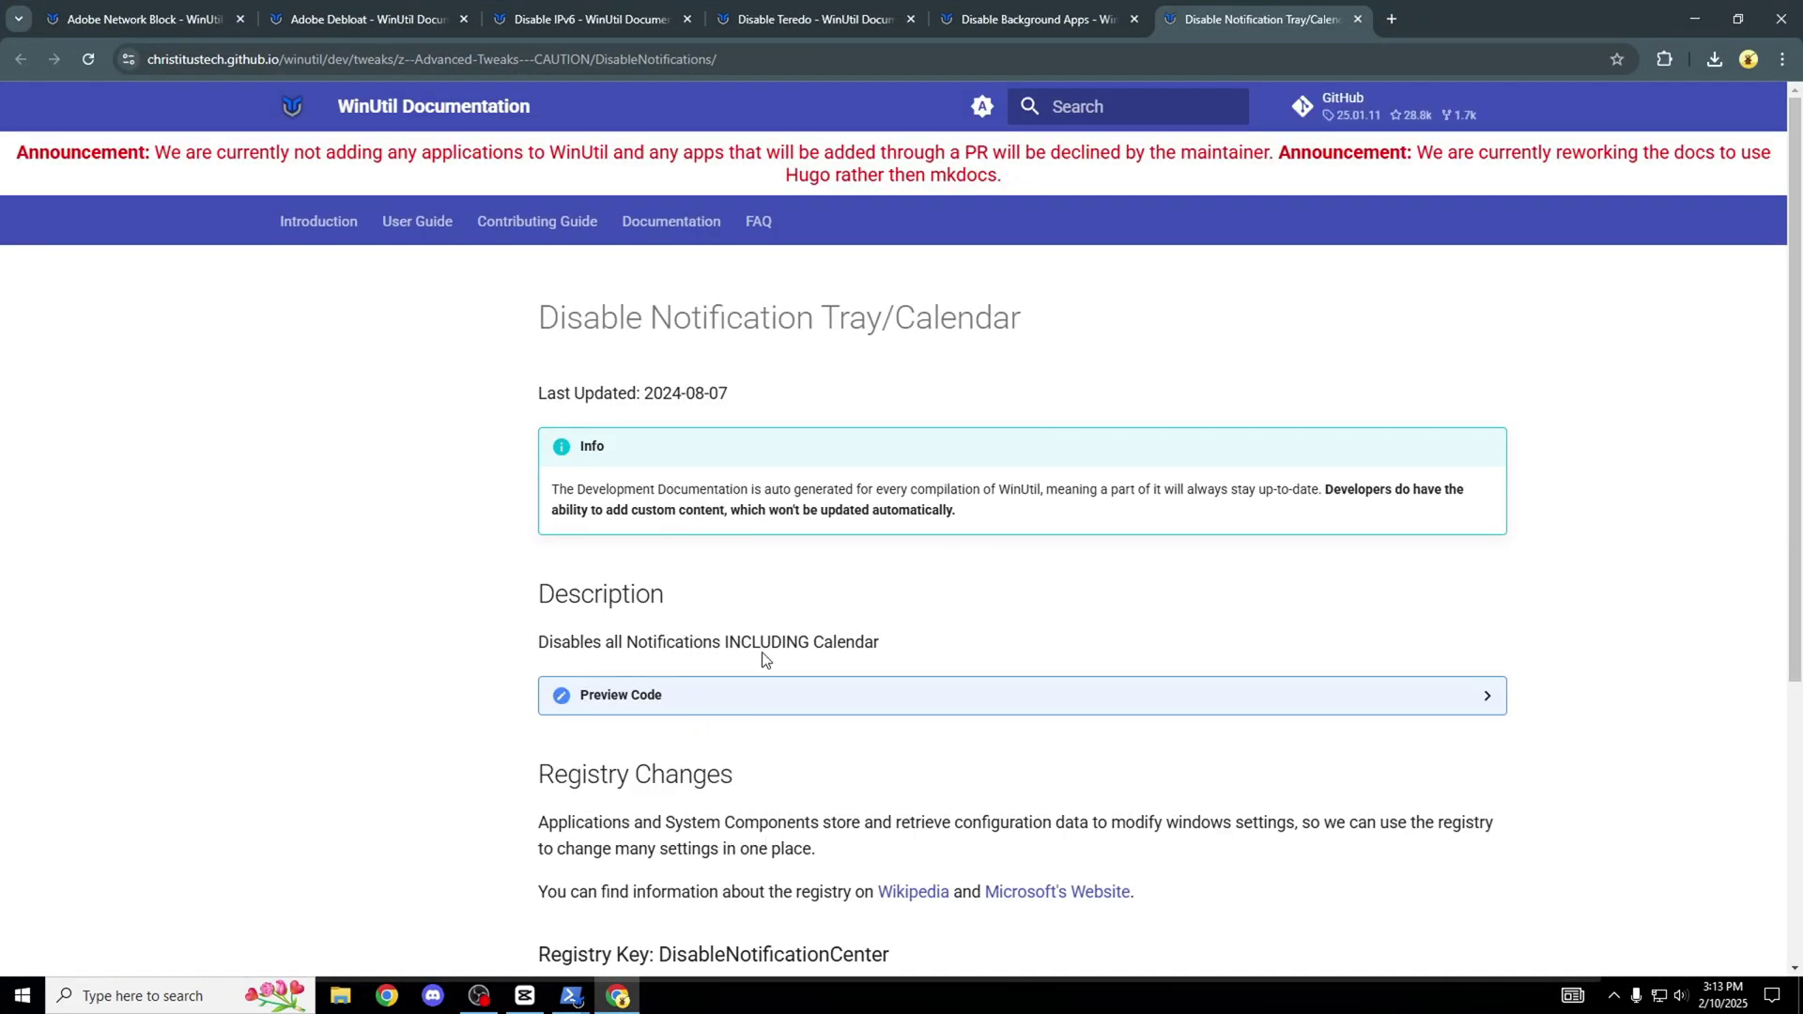
{"action": "left_click", "coordinate": [1697, 21]}
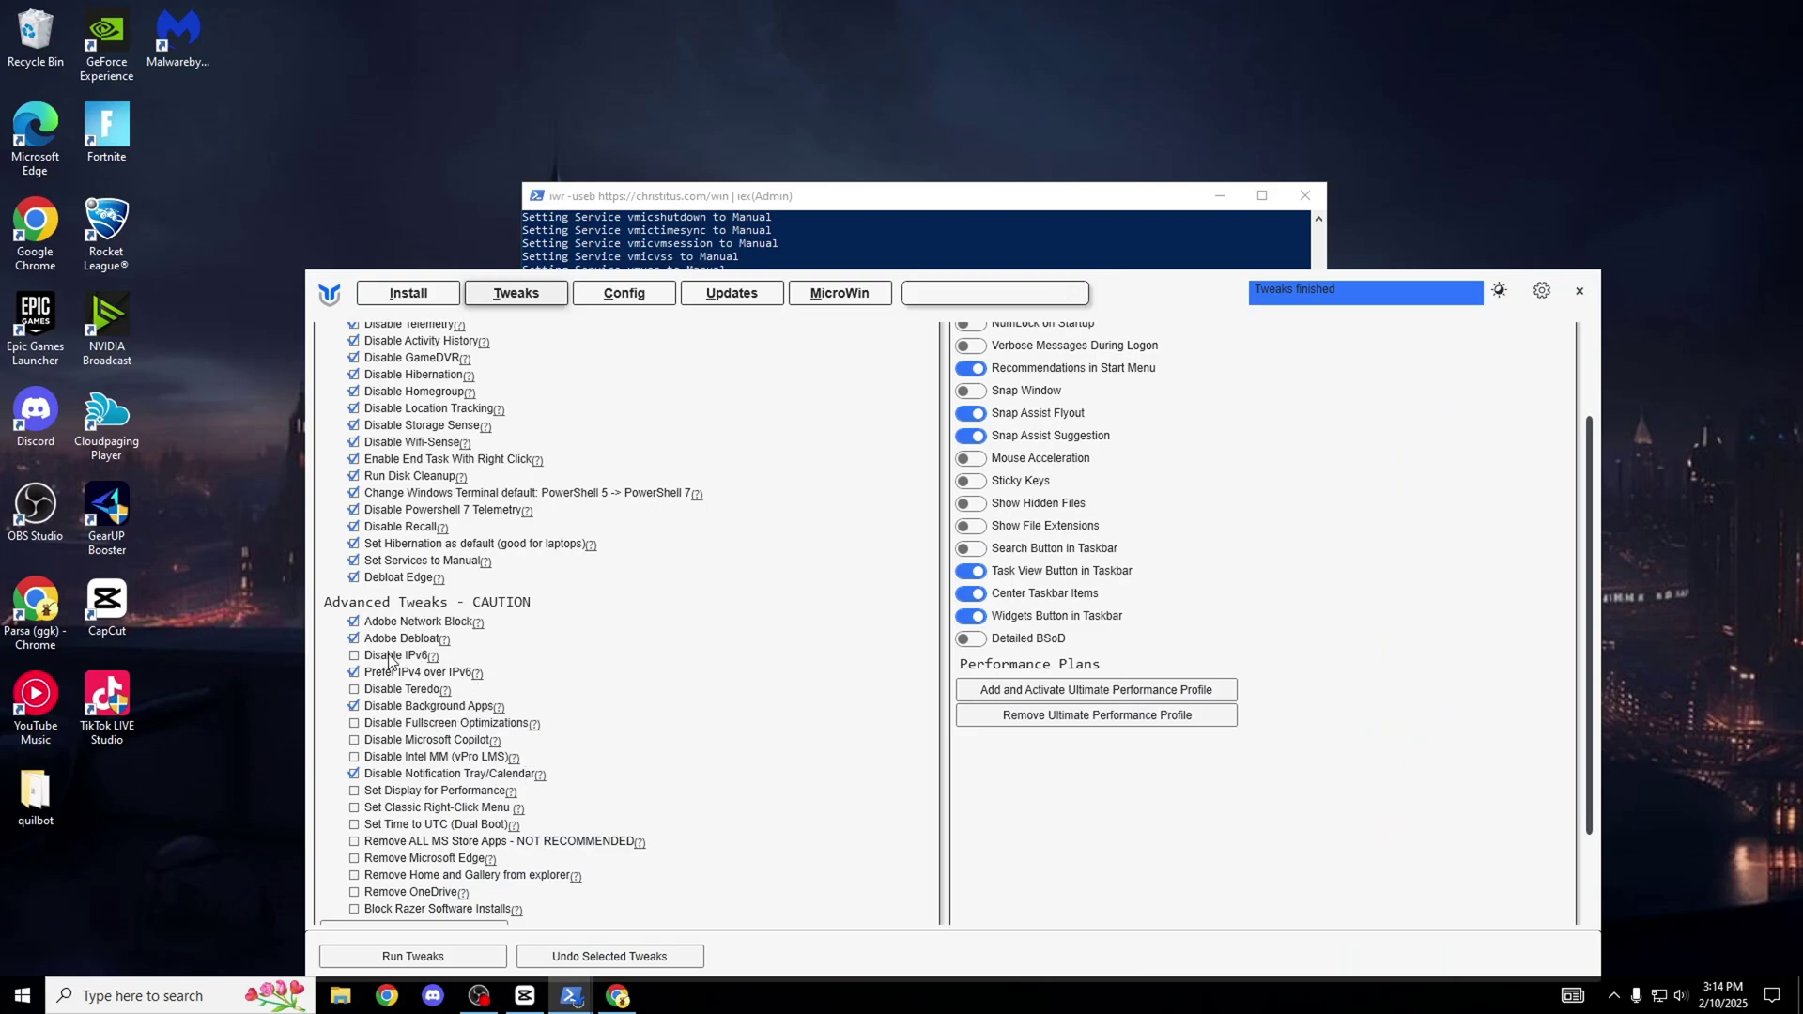
Review the remaining advanced tweaks without selecting more, and run the selected tweaks.
{"action": "scroll", "coordinate": [420, 750], "scroll_direction": "down", "scroll_amount": 1}
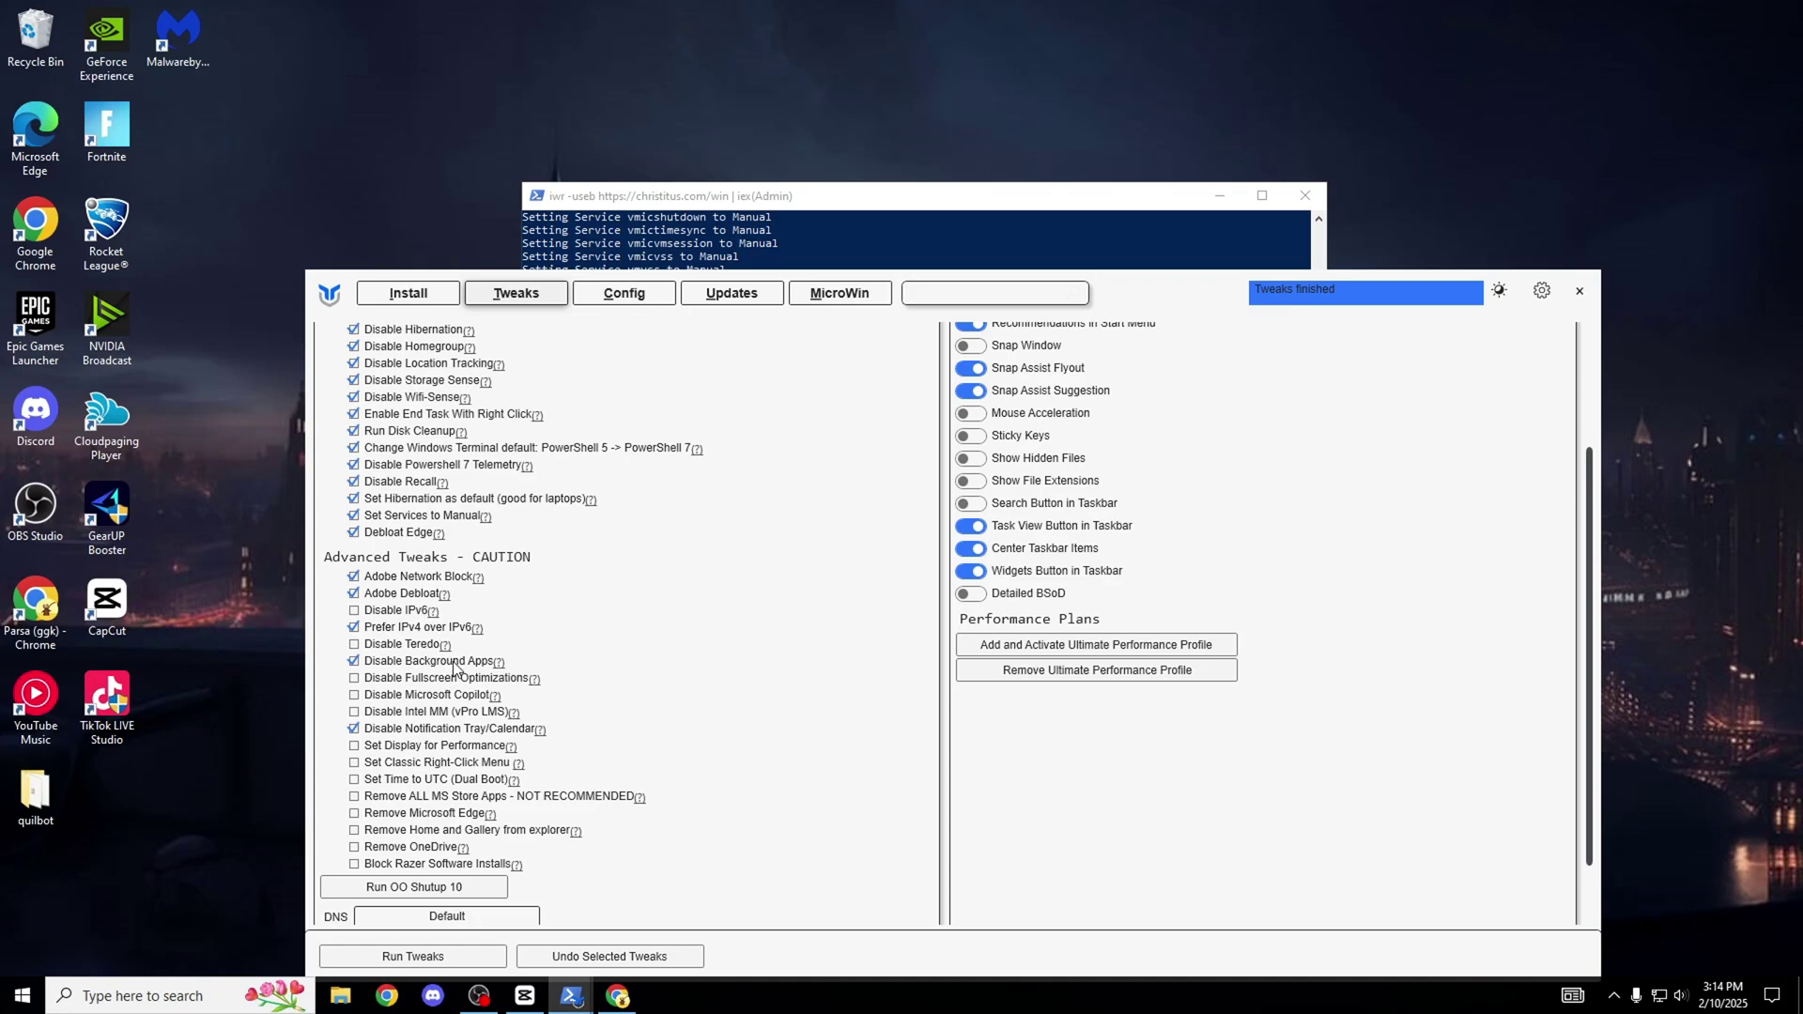
{"action": "scroll", "coordinate": [455, 669], "scroll_direction": "down", "scroll_amount": 1}
{"action": "scroll", "coordinate": [393, 639], "scroll_direction": "down", "scroll_amount": 1}
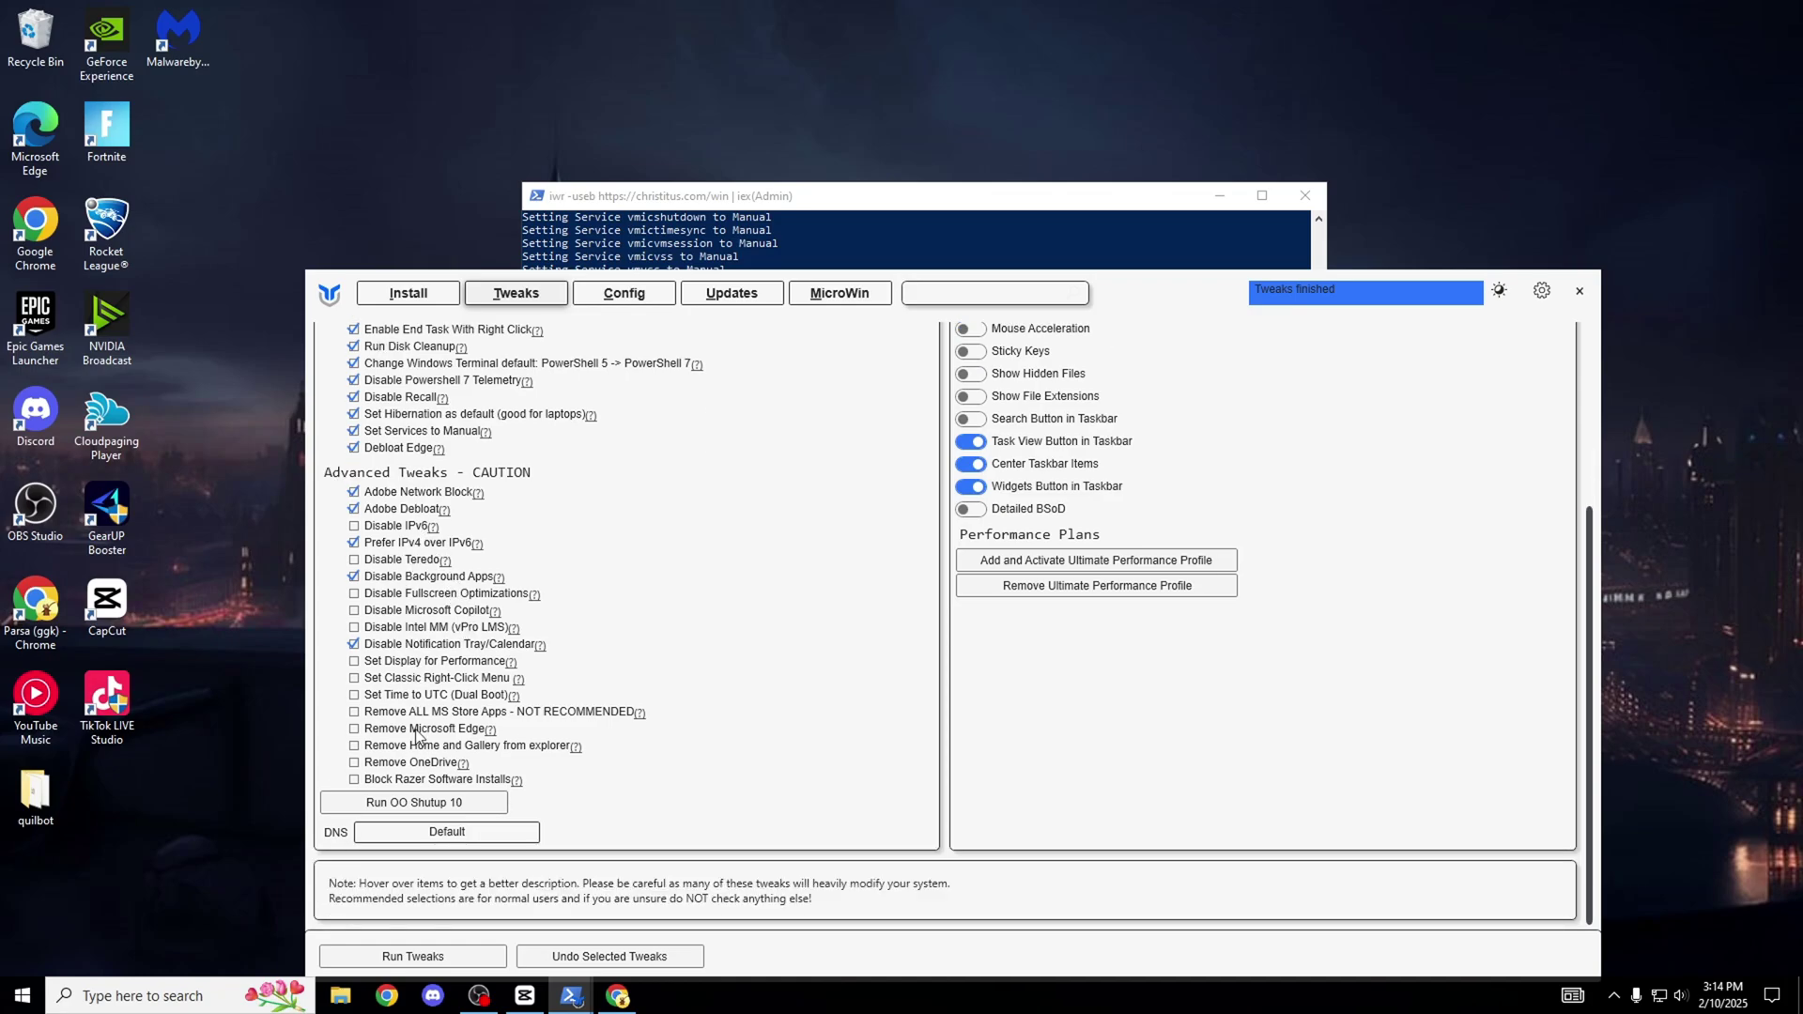
{"action": "left_click", "coordinate": [430, 955]}
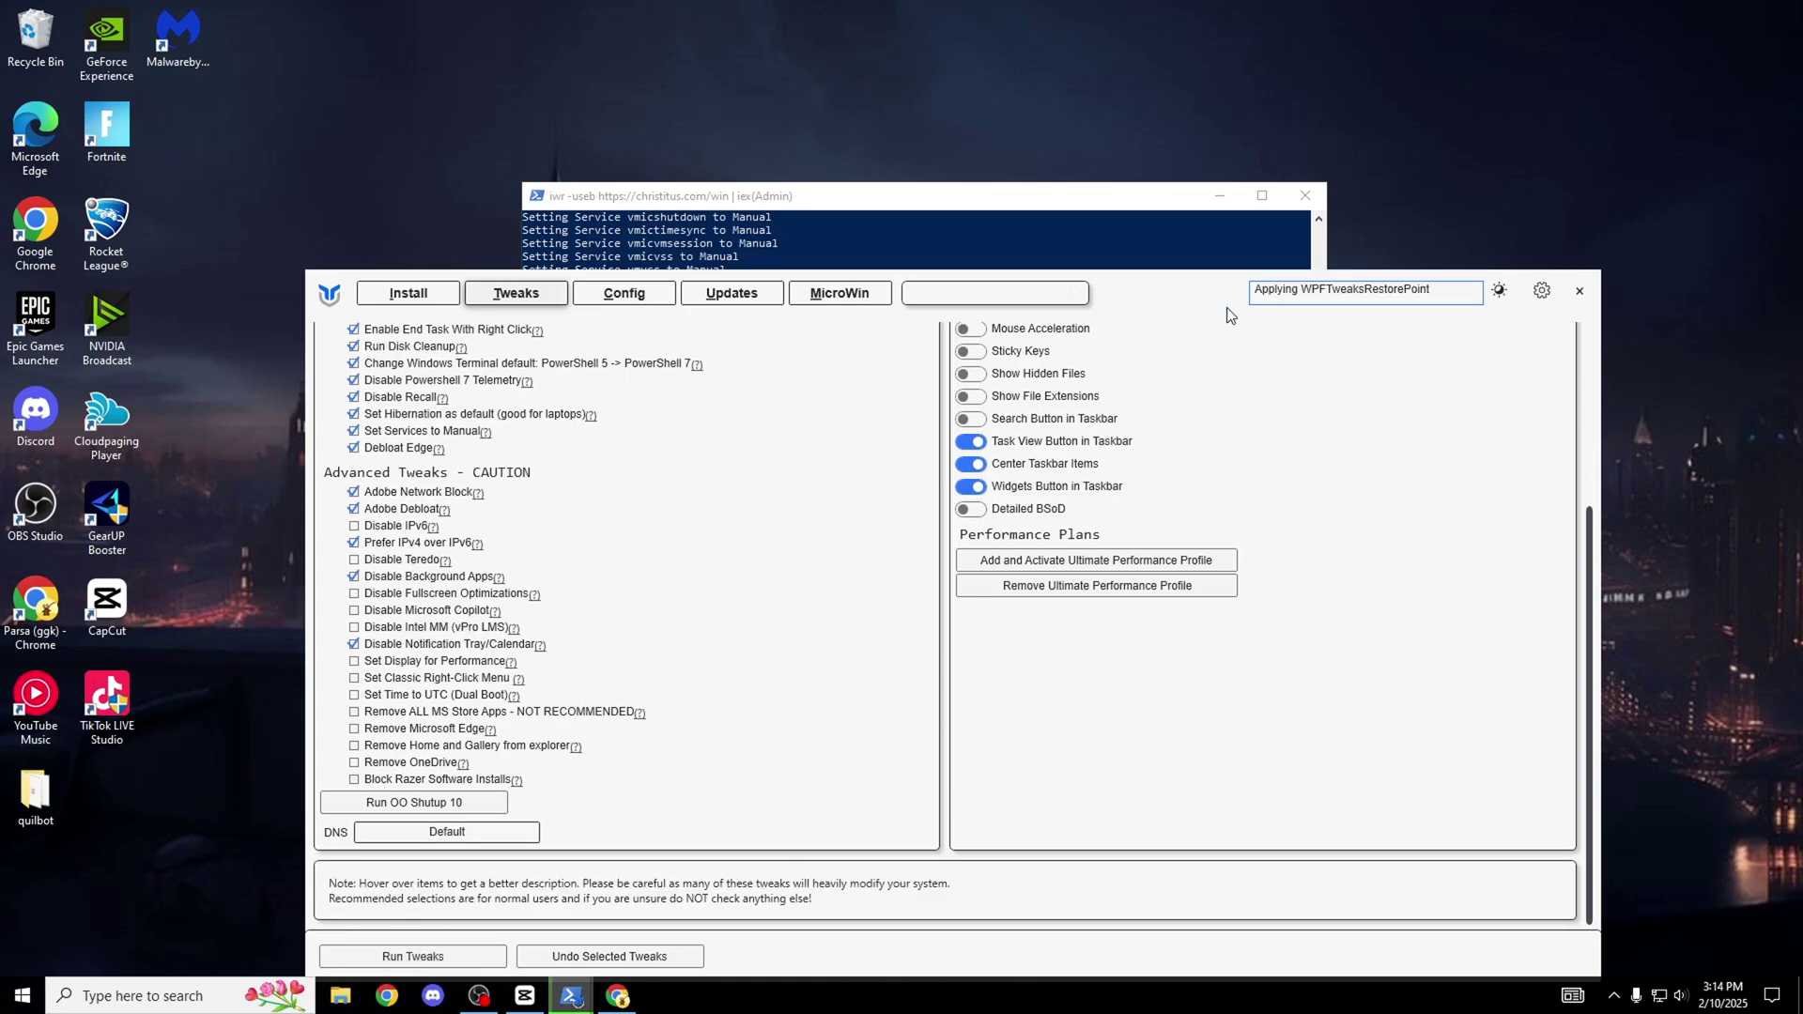
Uncover the PowerShell window to examine the tweak run's output, minimize it and move the utility back up into full view.
{"action": "left_click_drag", "start_coordinate": [1231, 315], "coordinate": [1201, 709]}
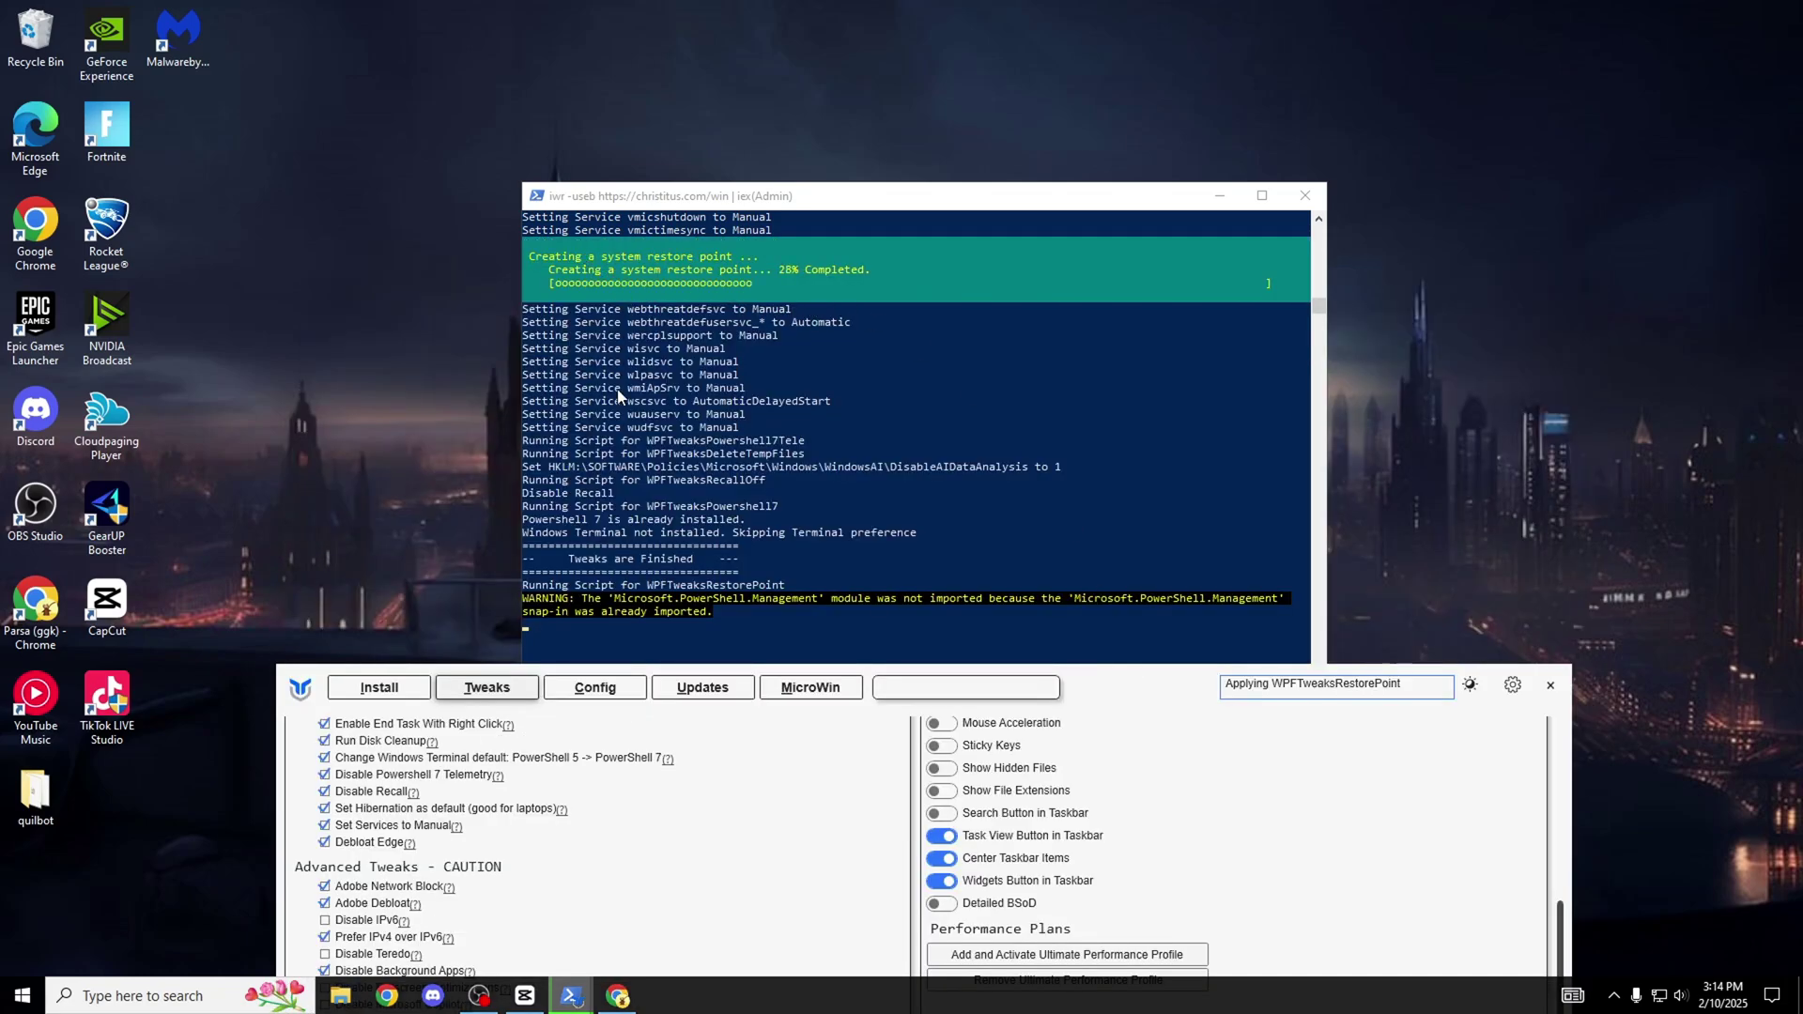
{"action": "scroll", "coordinate": [352, 824], "scroll_direction": "up", "scroll_amount": 2}
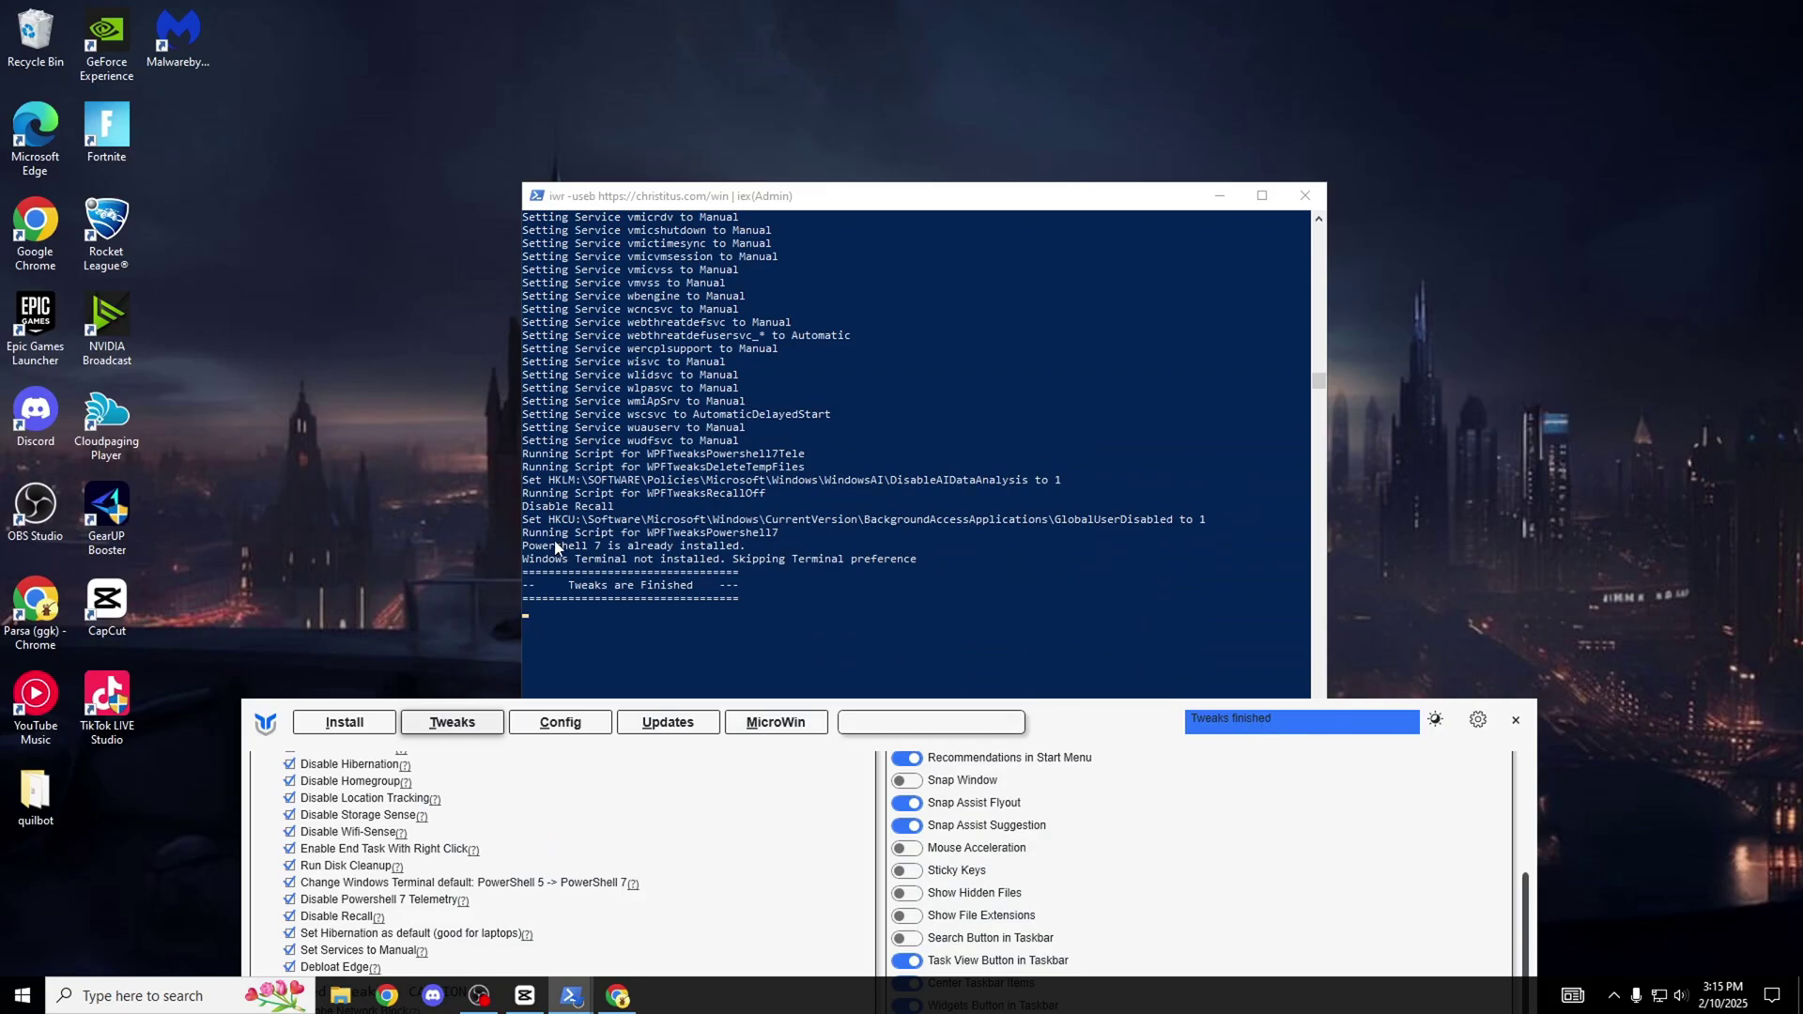
{"action": "left_click", "coordinate": [808, 590]}
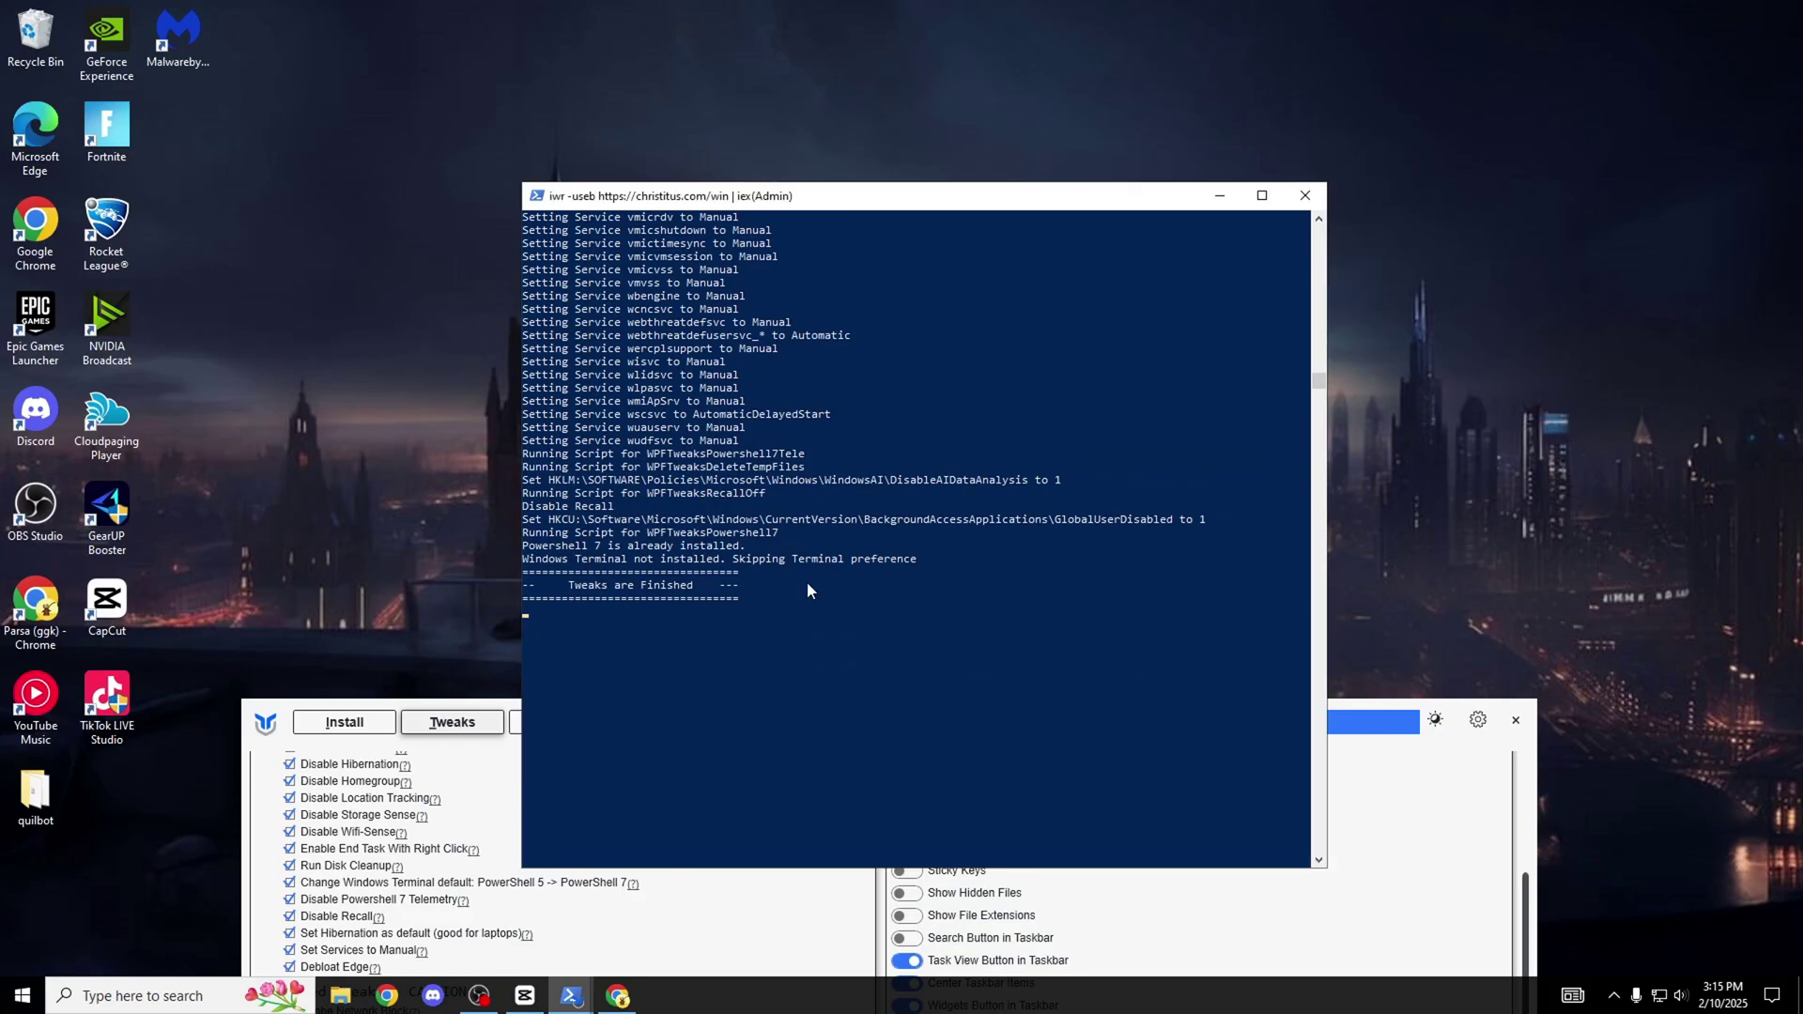
{"action": "left_click", "coordinate": [1219, 195]}
{"action": "left_click_drag", "start_coordinate": [1142, 709], "coordinate": [1080, 204]}
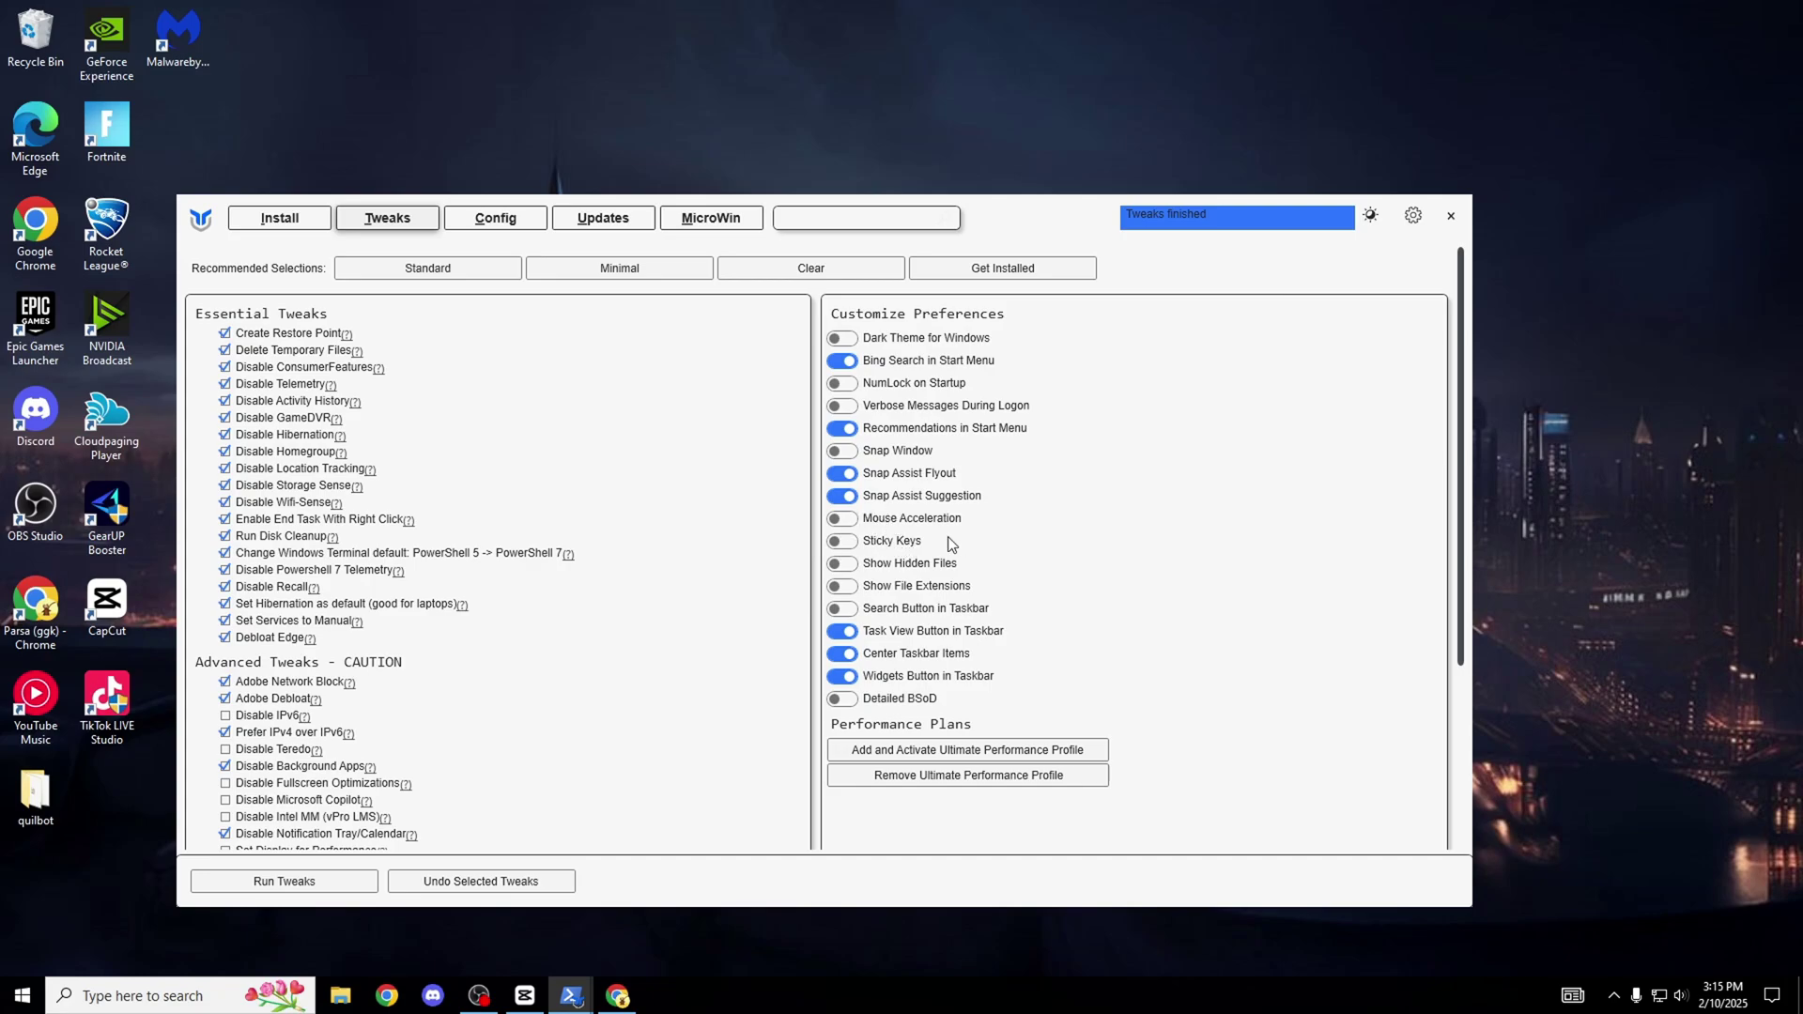
Search Windows for Edit power plan, view the available plans in its advanced power settings, and close the power windows.
{"action": "mouse_move", "coordinate": [921, 533]}
{"action": "left_click", "coordinate": [179, 996]}
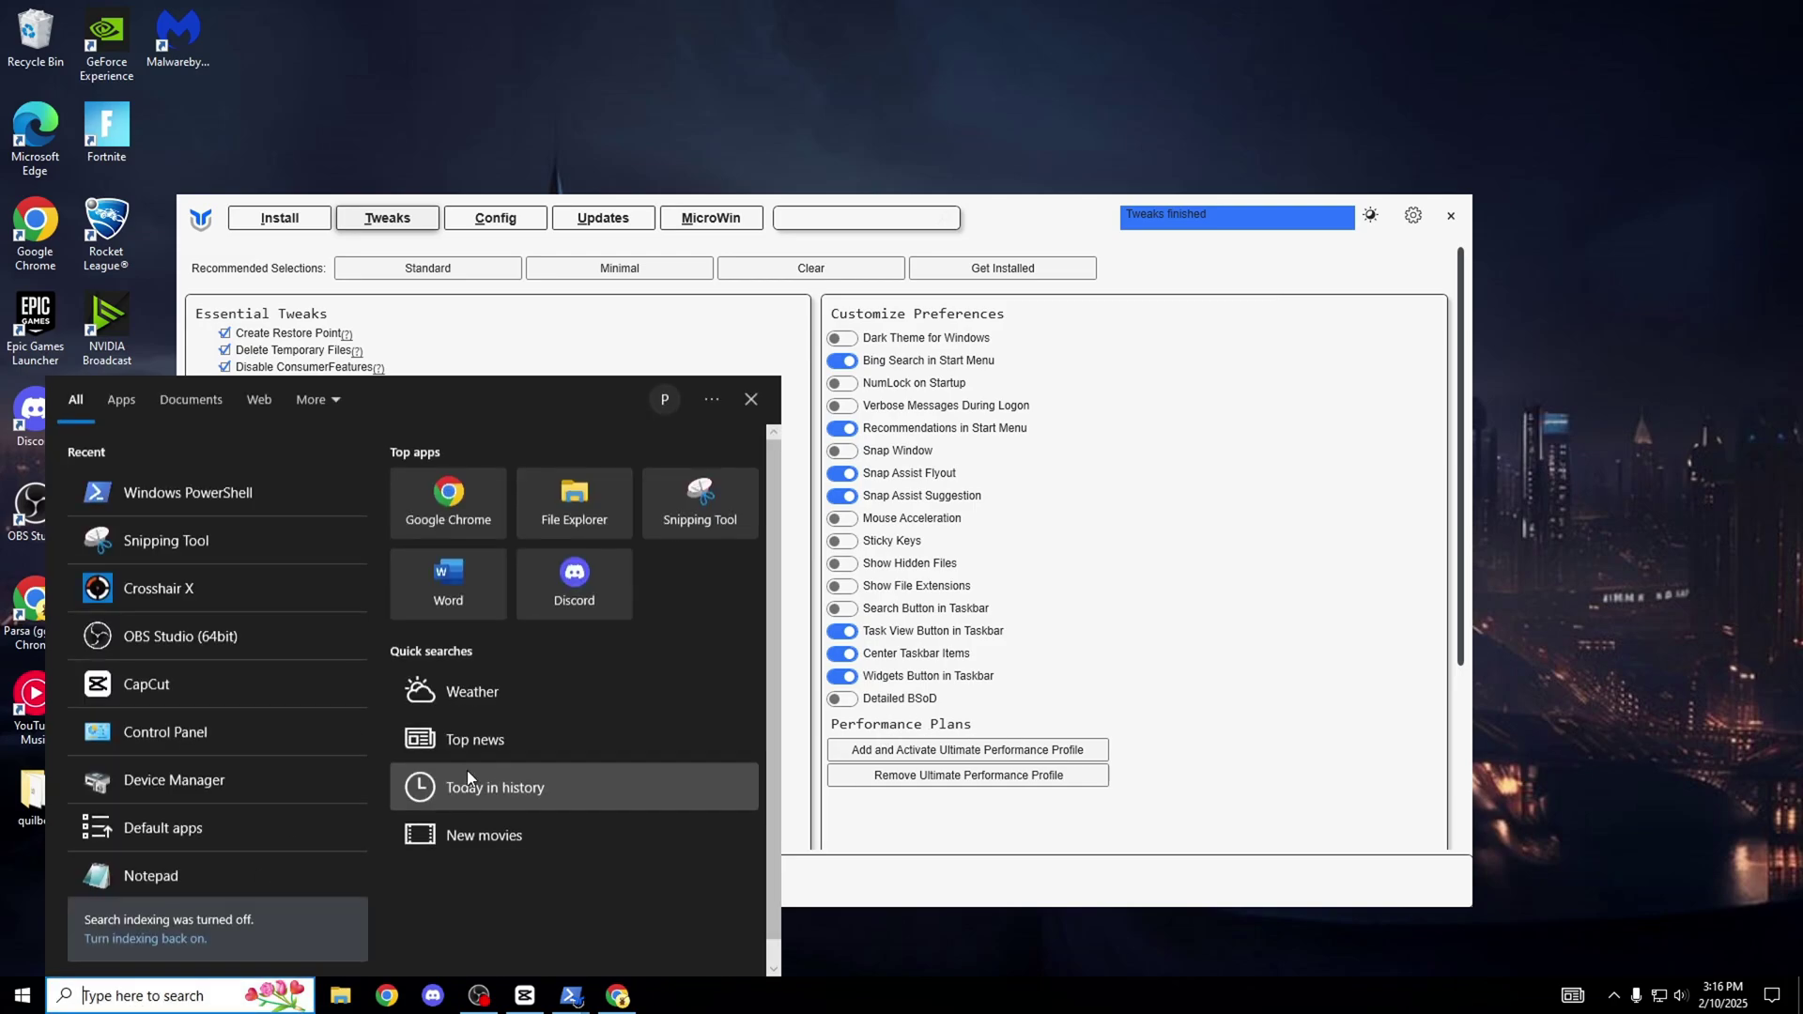
{"action": "type", "text": "edit"}
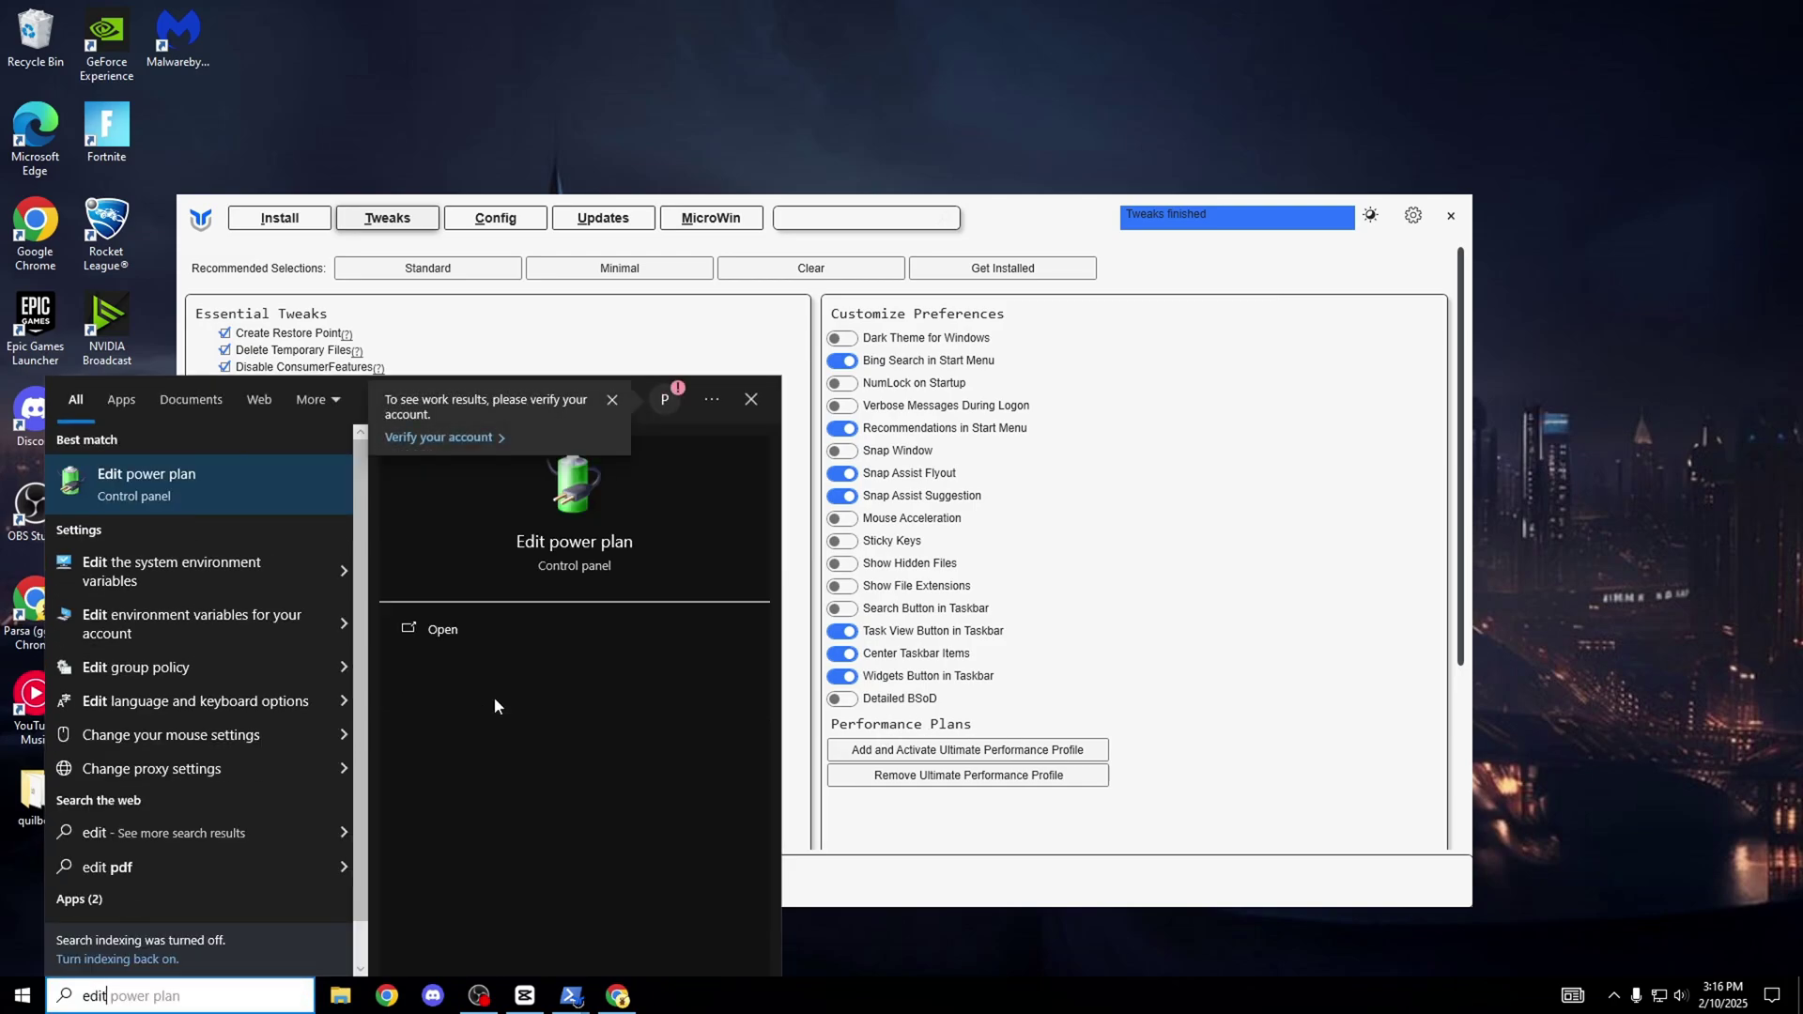
{"action": "left_click", "coordinate": [166, 498]}
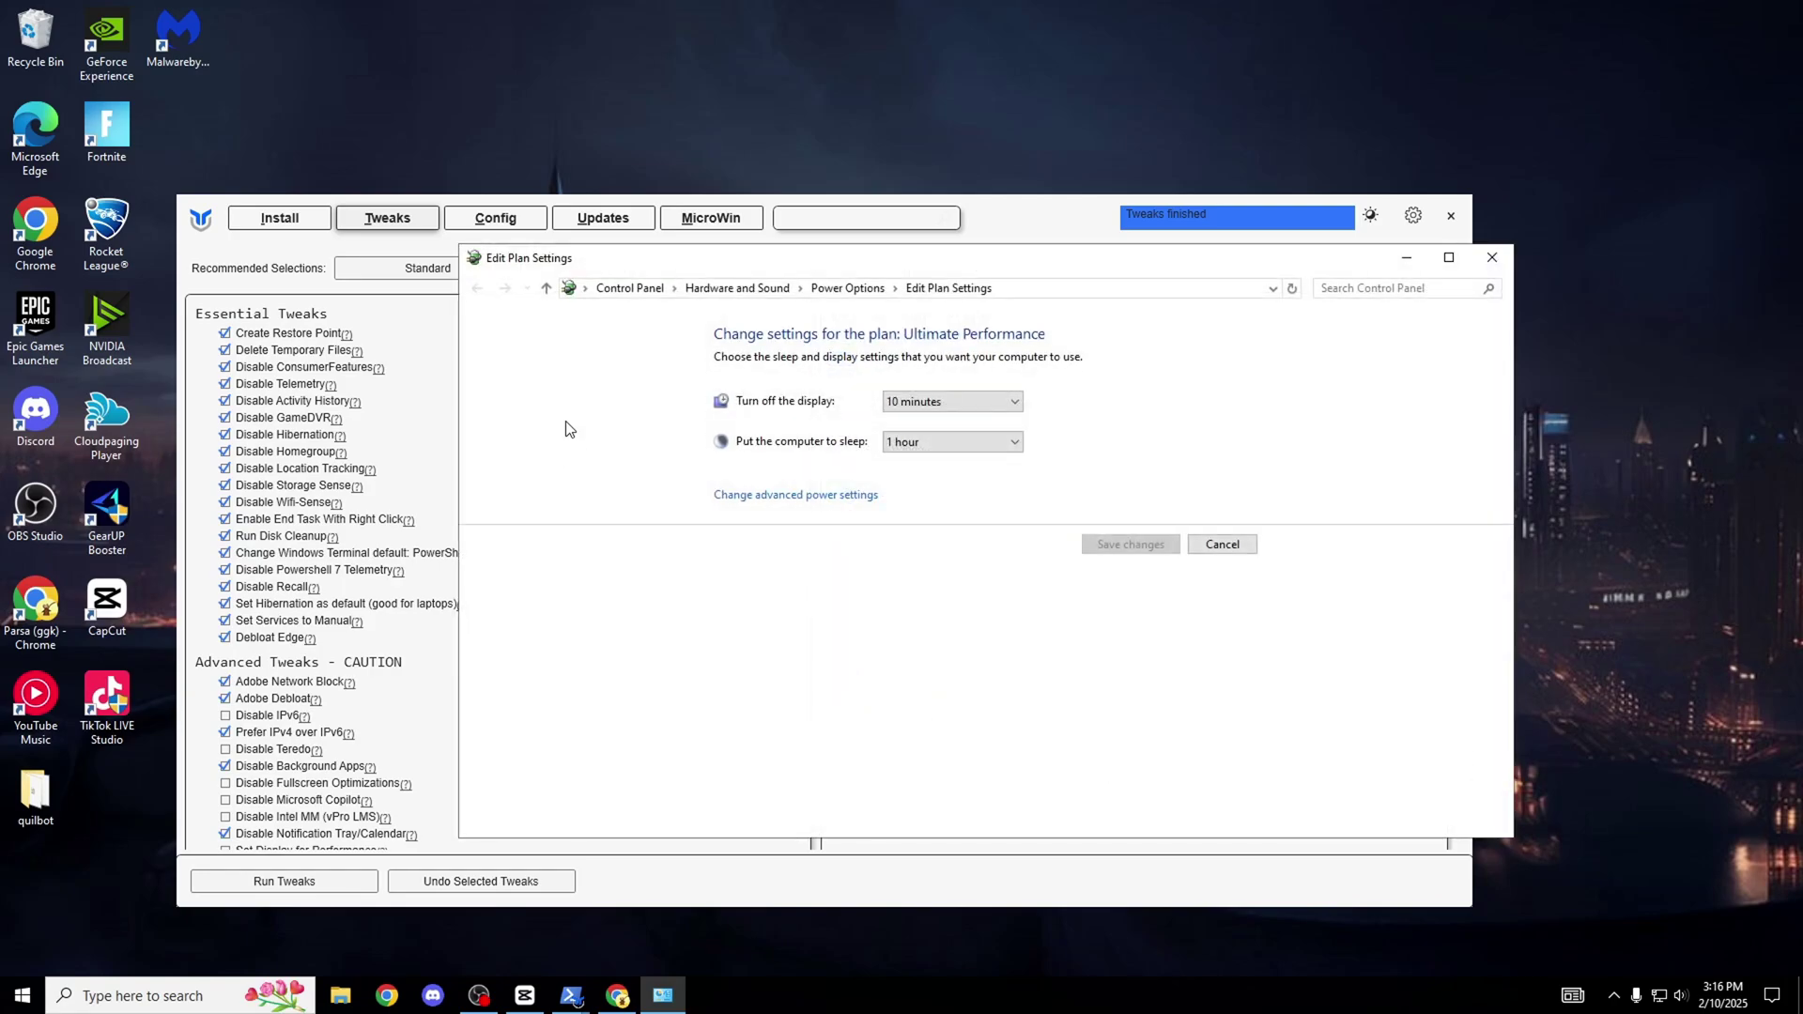
{"action": "left_click", "coordinate": [793, 496]}
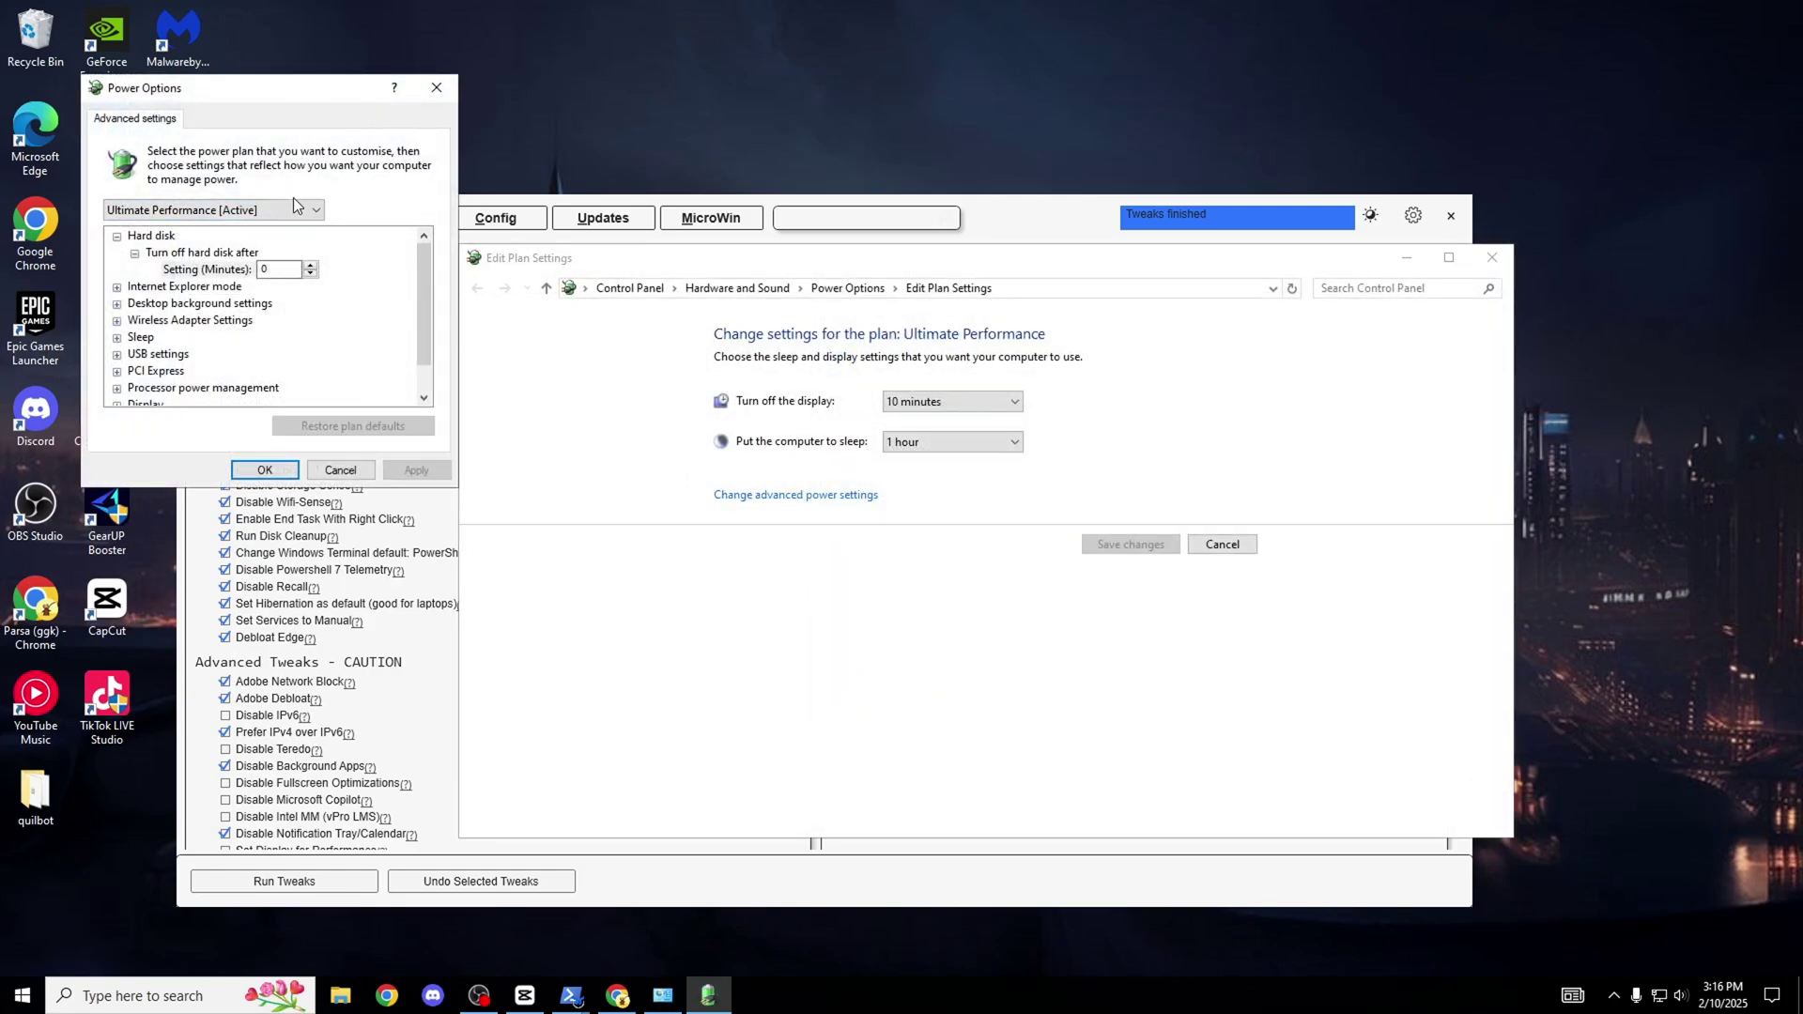
{"action": "left_click", "coordinate": [316, 209]}
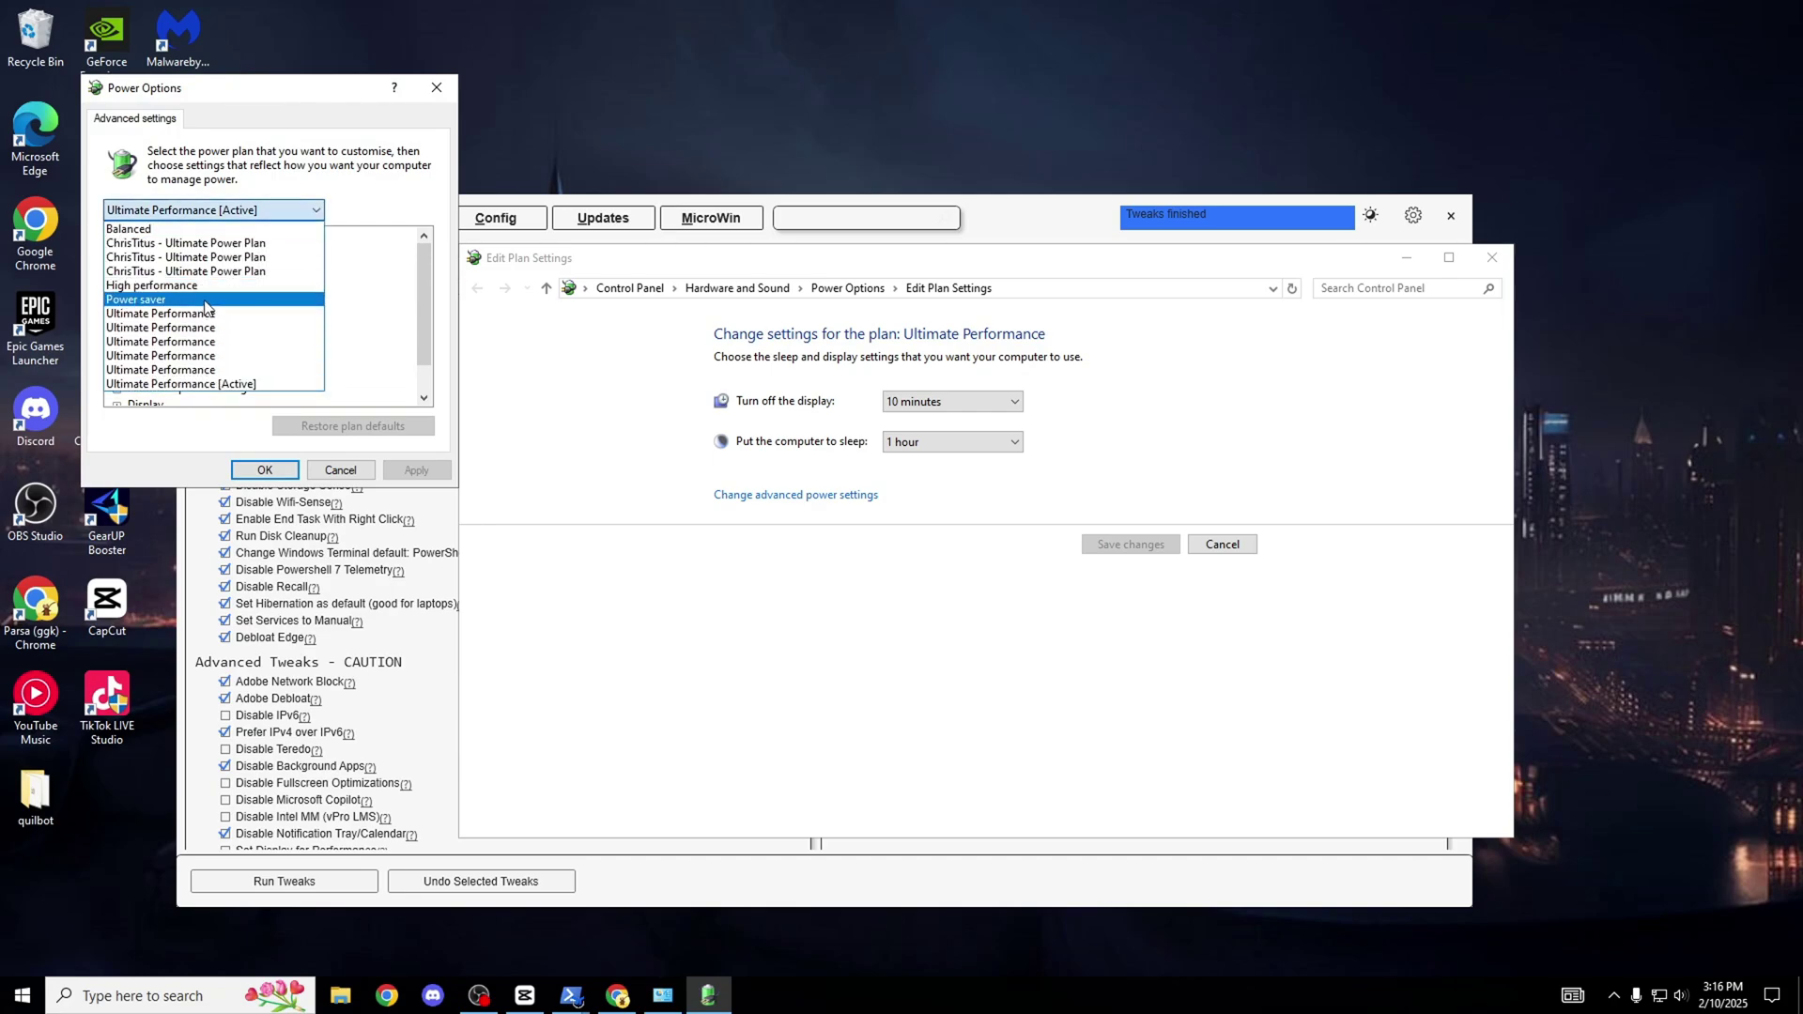
{"action": "left_click", "coordinate": [436, 88]}
{"action": "left_click", "coordinate": [436, 88]}
{"action": "left_click", "coordinate": [1493, 257]}
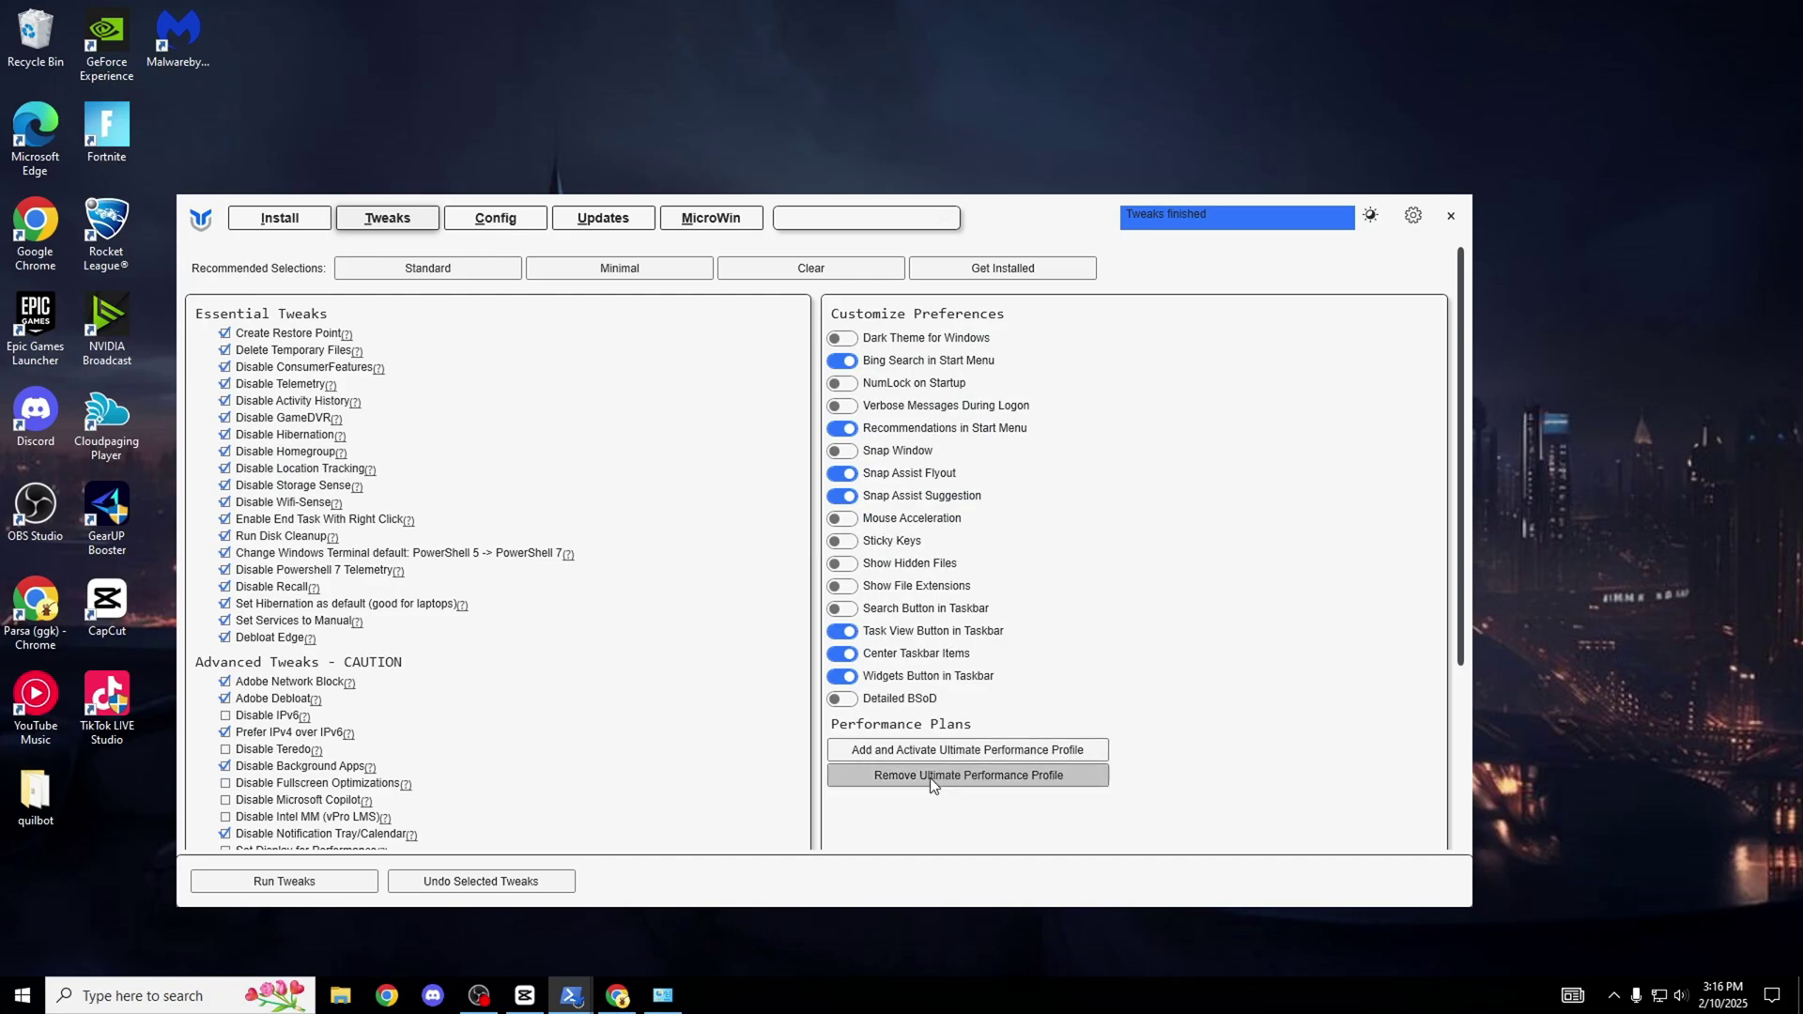
Add and activate the Ultimate Performance profile, and display the list of power plans in Windows Power Options.
{"action": "left_click", "coordinate": [1000, 748]}
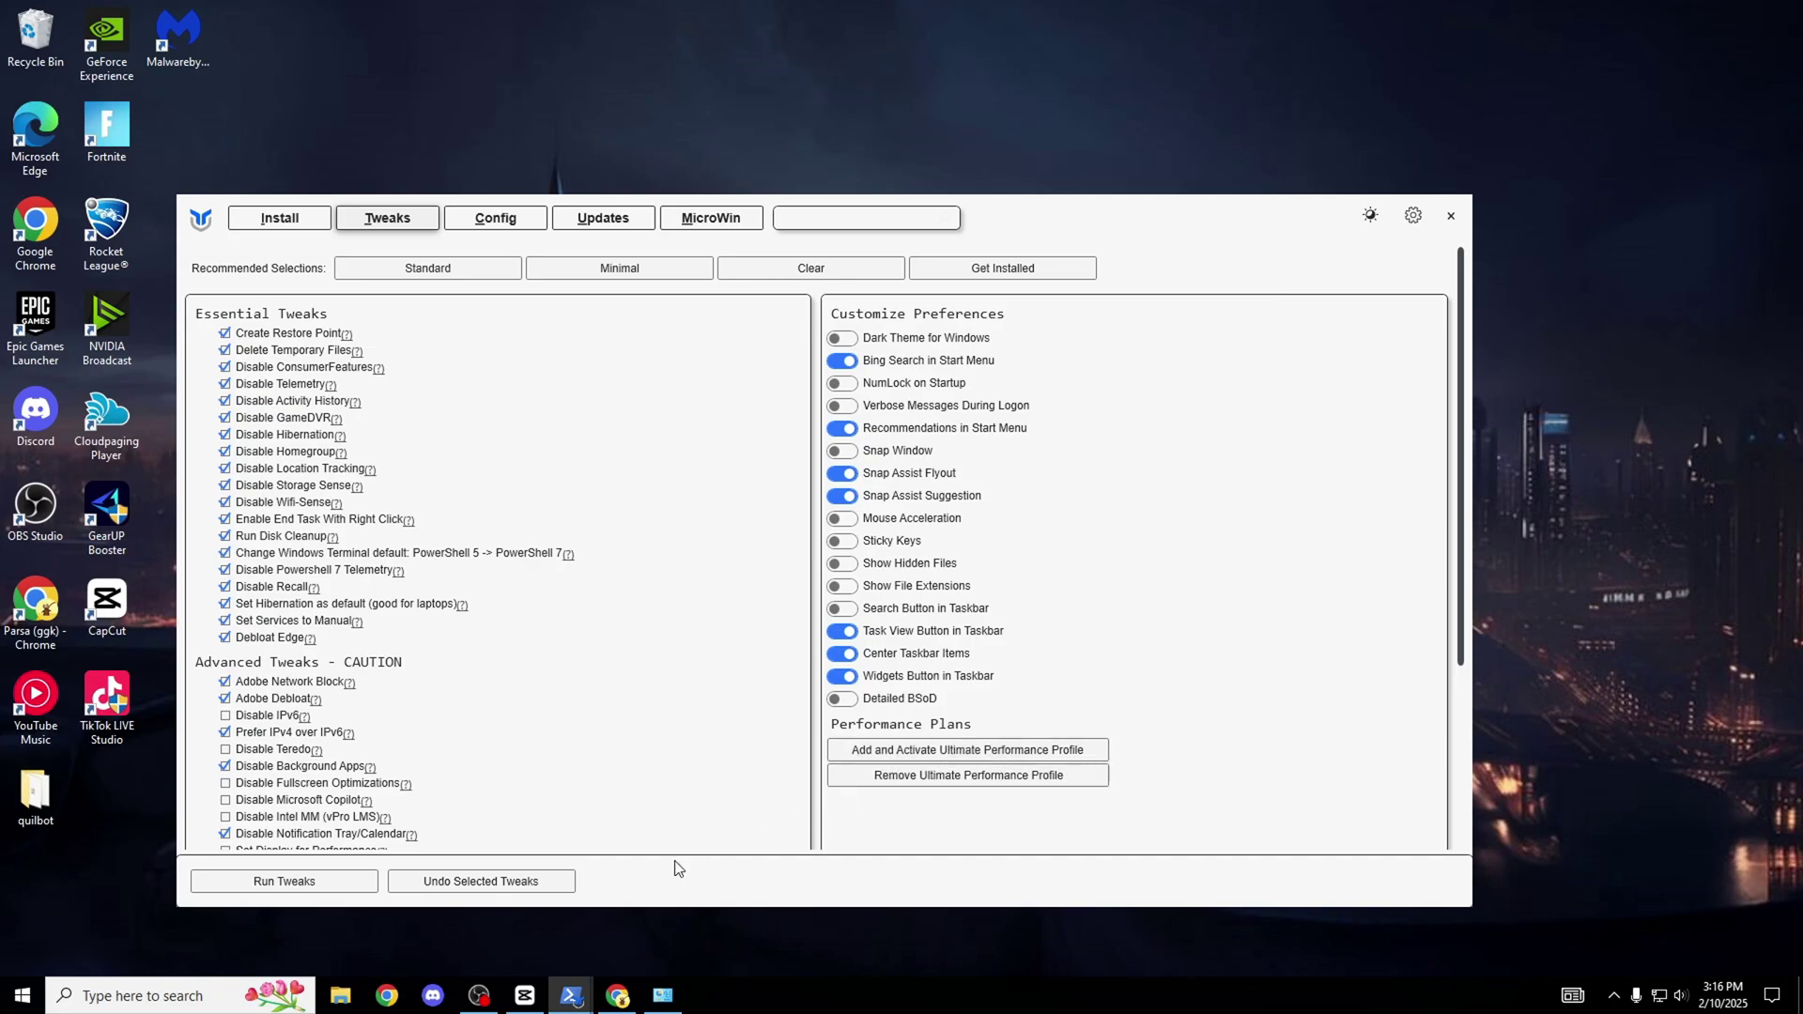
{"action": "left_click", "coordinate": [151, 996]}
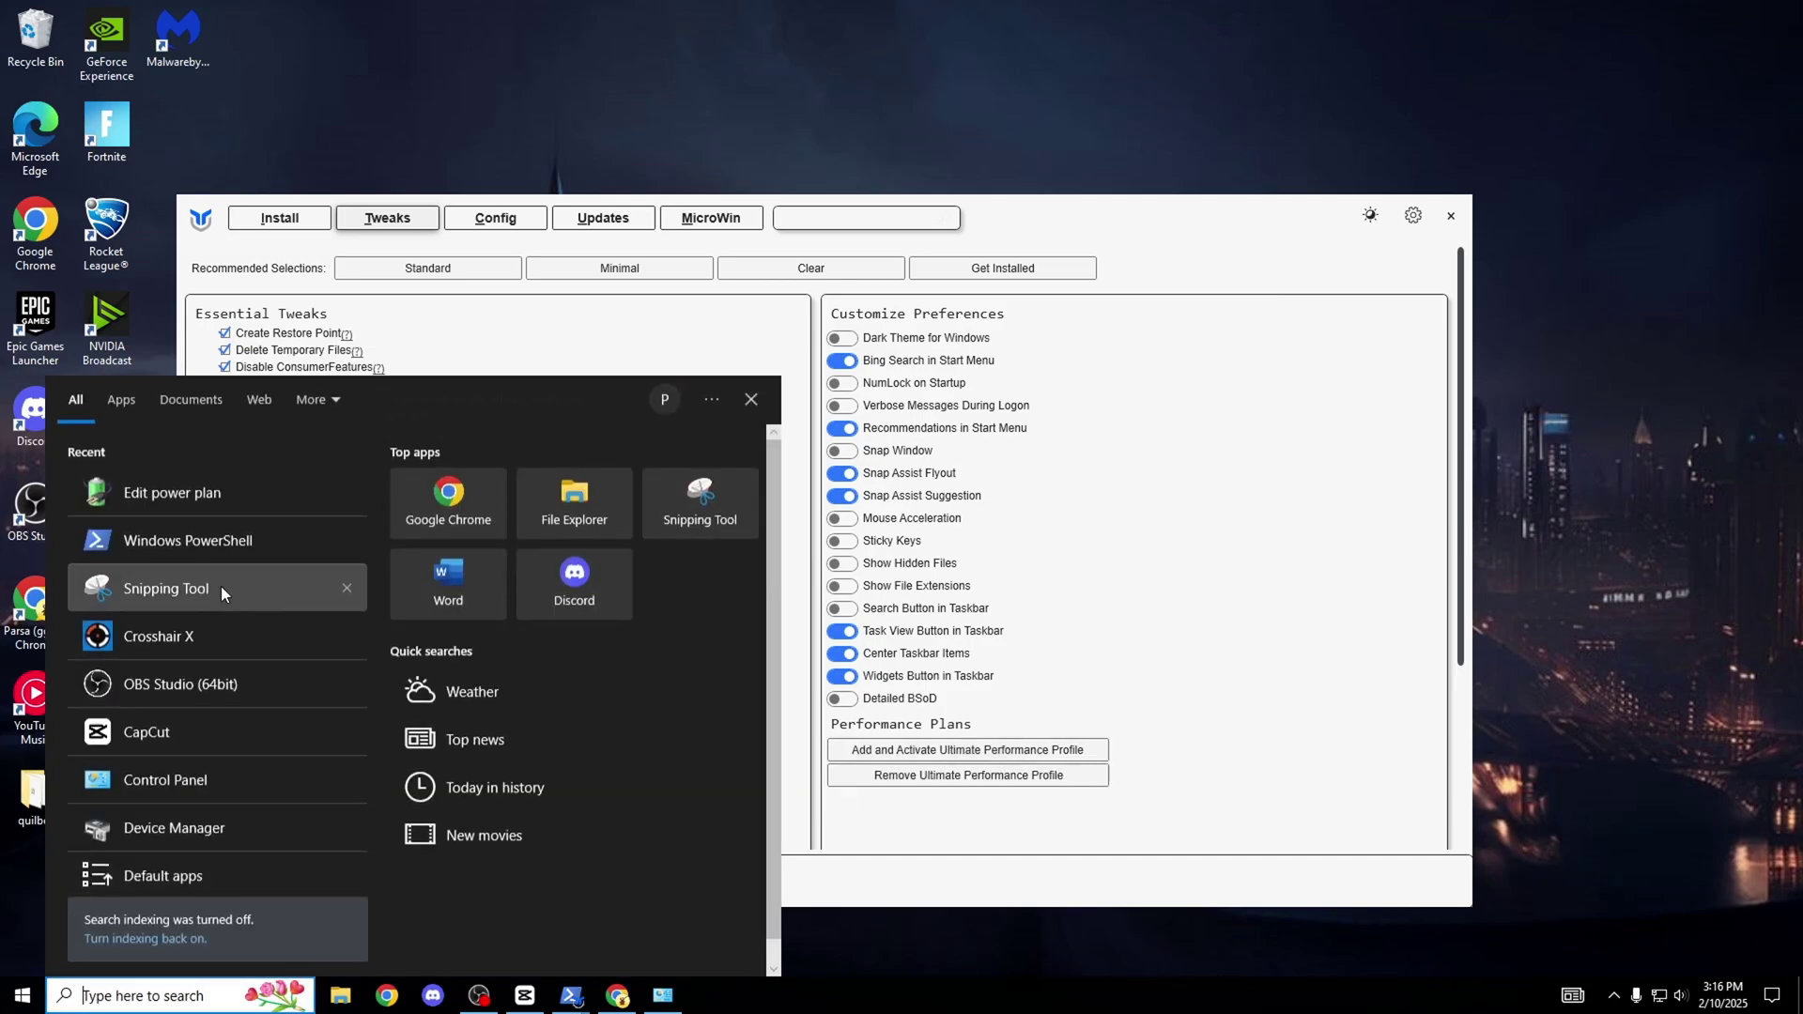
{"action": "left_click", "coordinate": [131, 498]}
{"action": "left_click", "coordinate": [844, 287]}
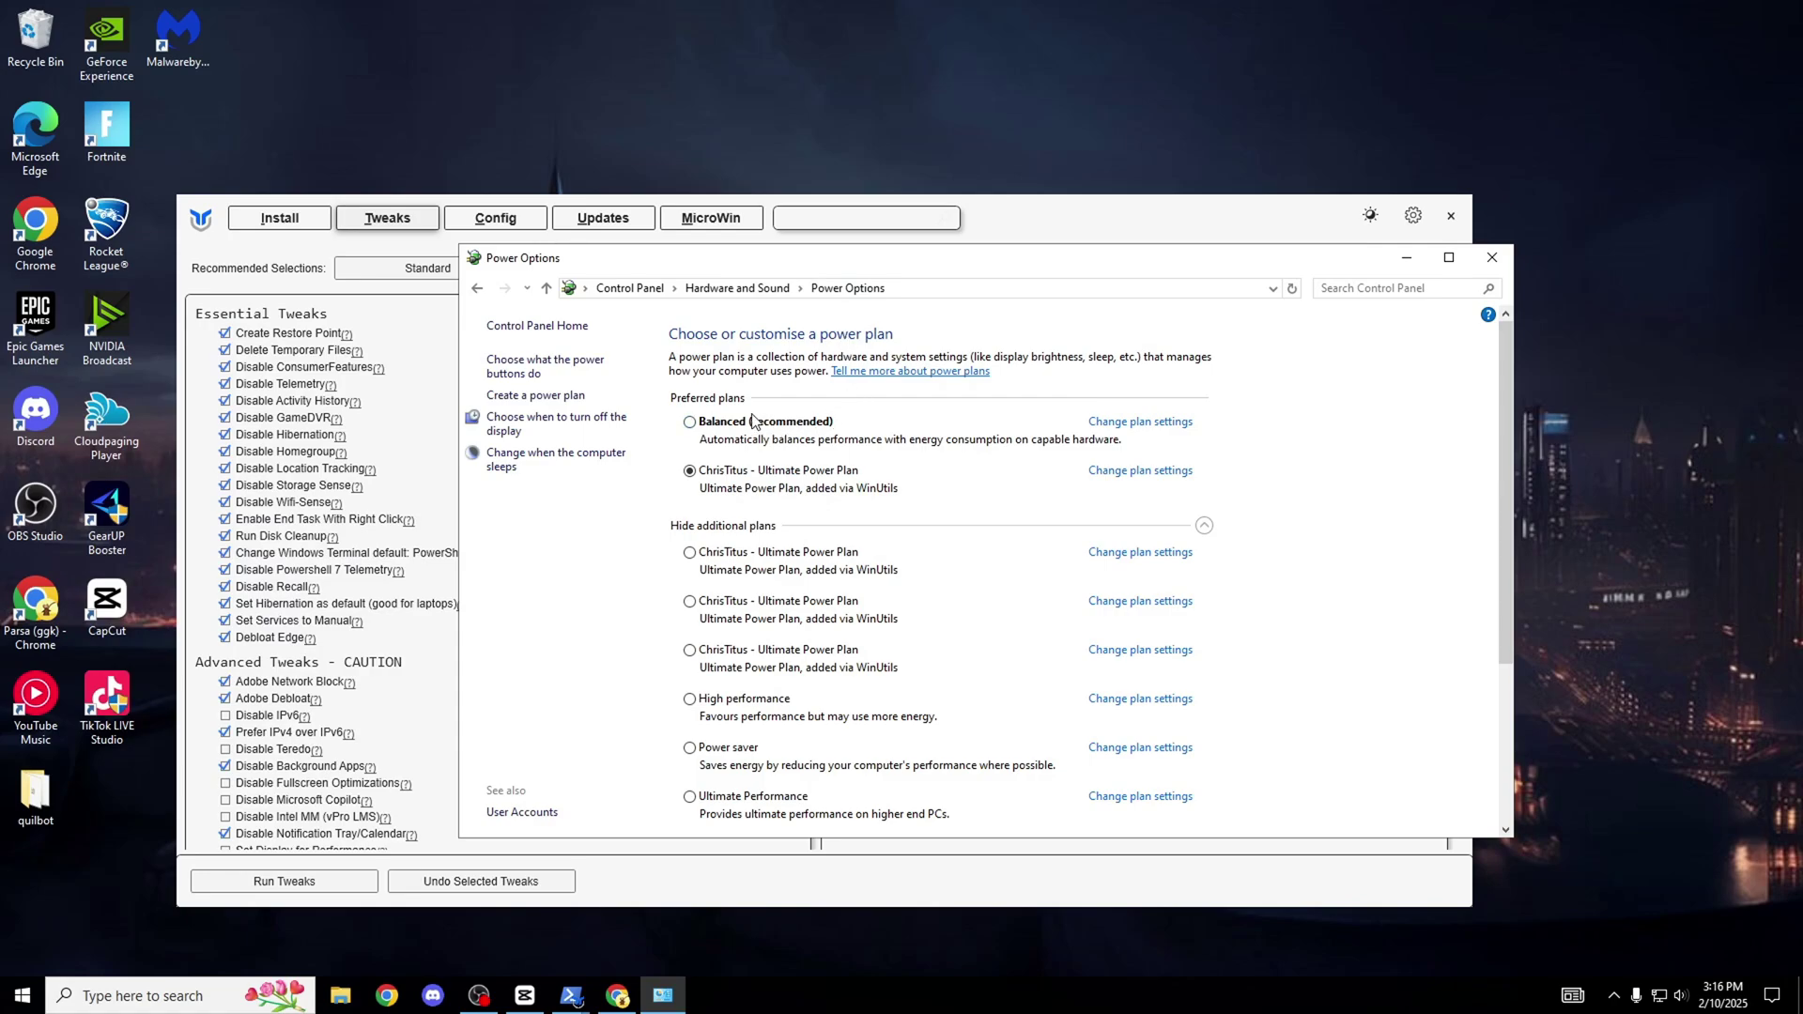
Confirm ChrisTitus - Ultimate Power Plan as the active plan in its advanced power settings, and close Power Options and the utility.
{"action": "left_click", "coordinate": [1141, 471]}
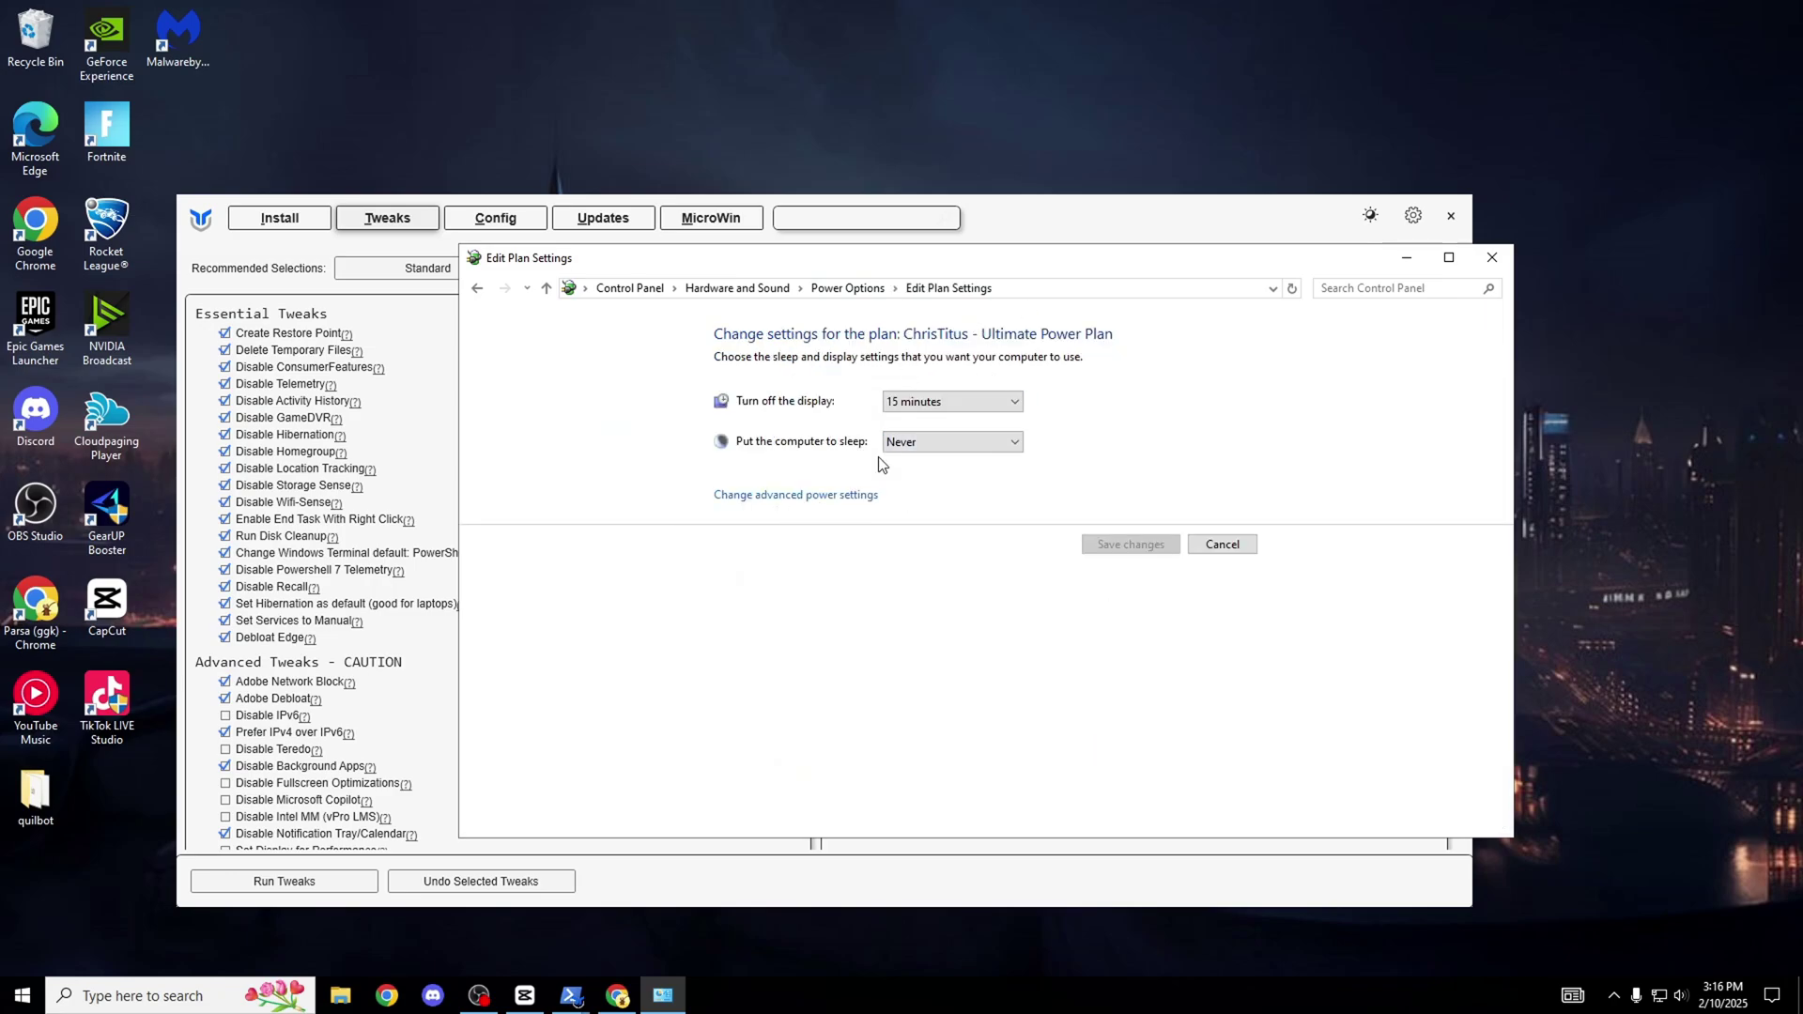
{"action": "left_click", "coordinate": [851, 497]}
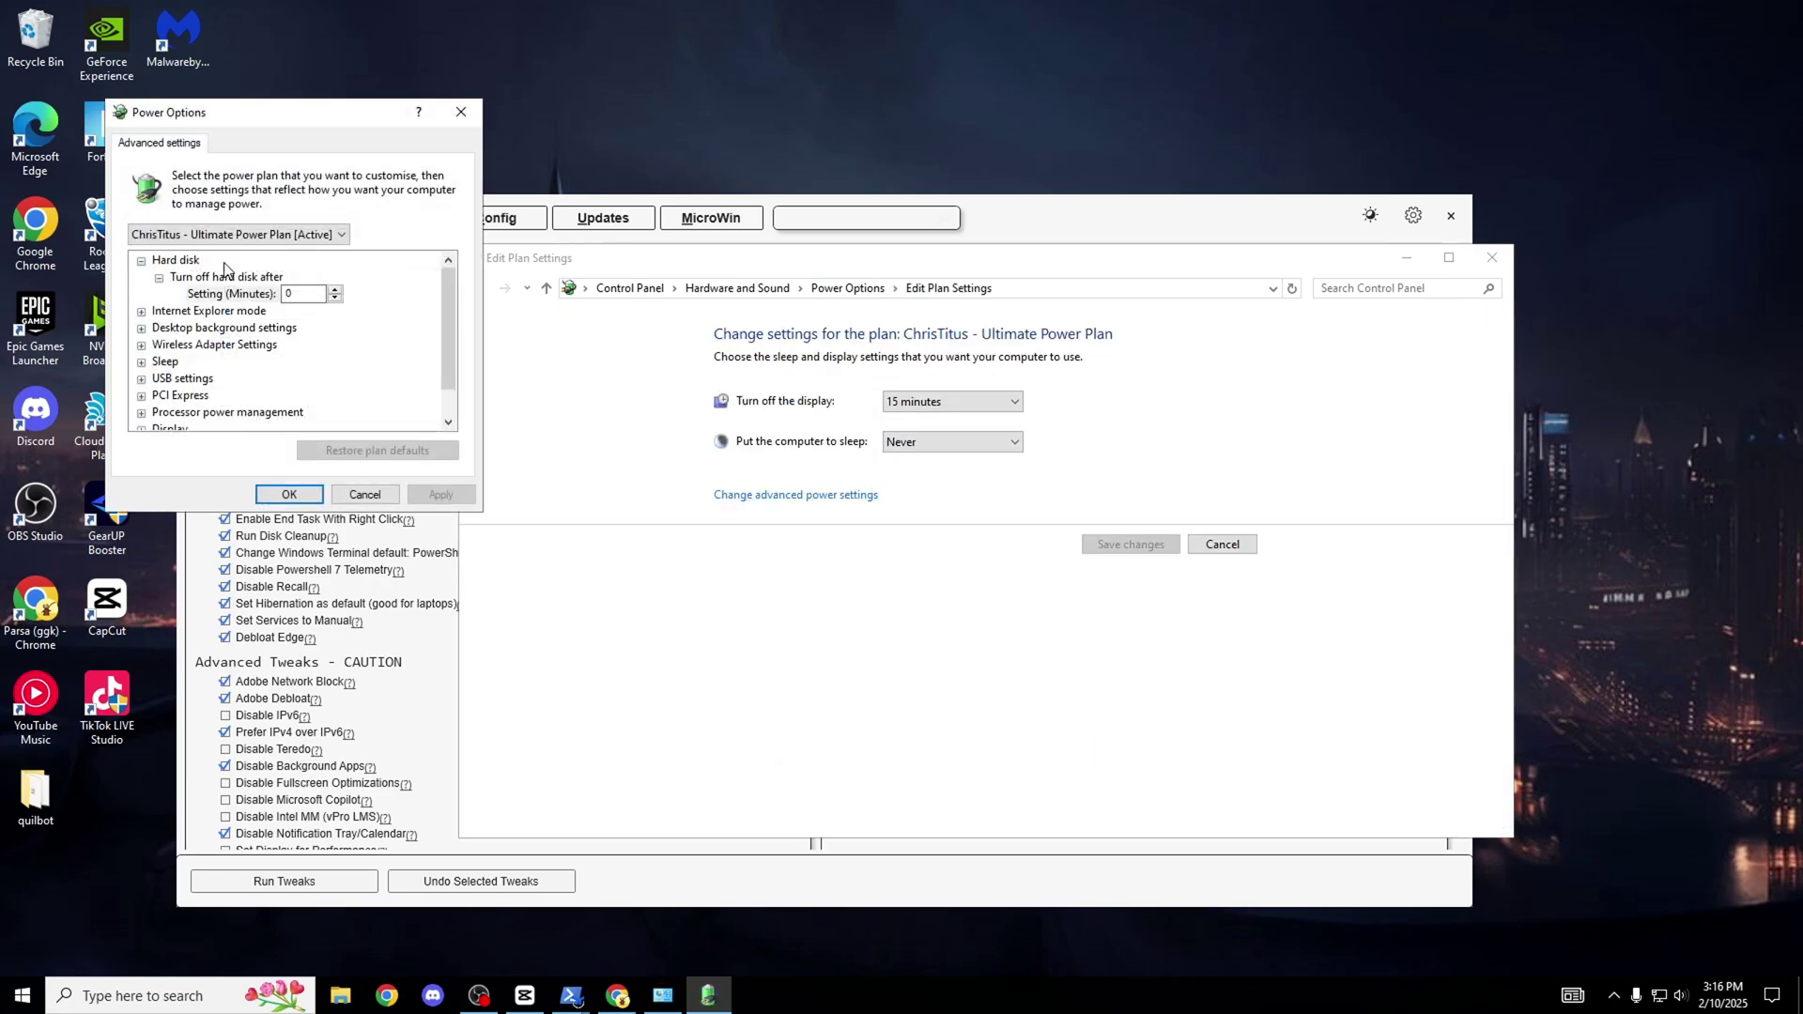
{"action": "left_click", "coordinate": [240, 234]}
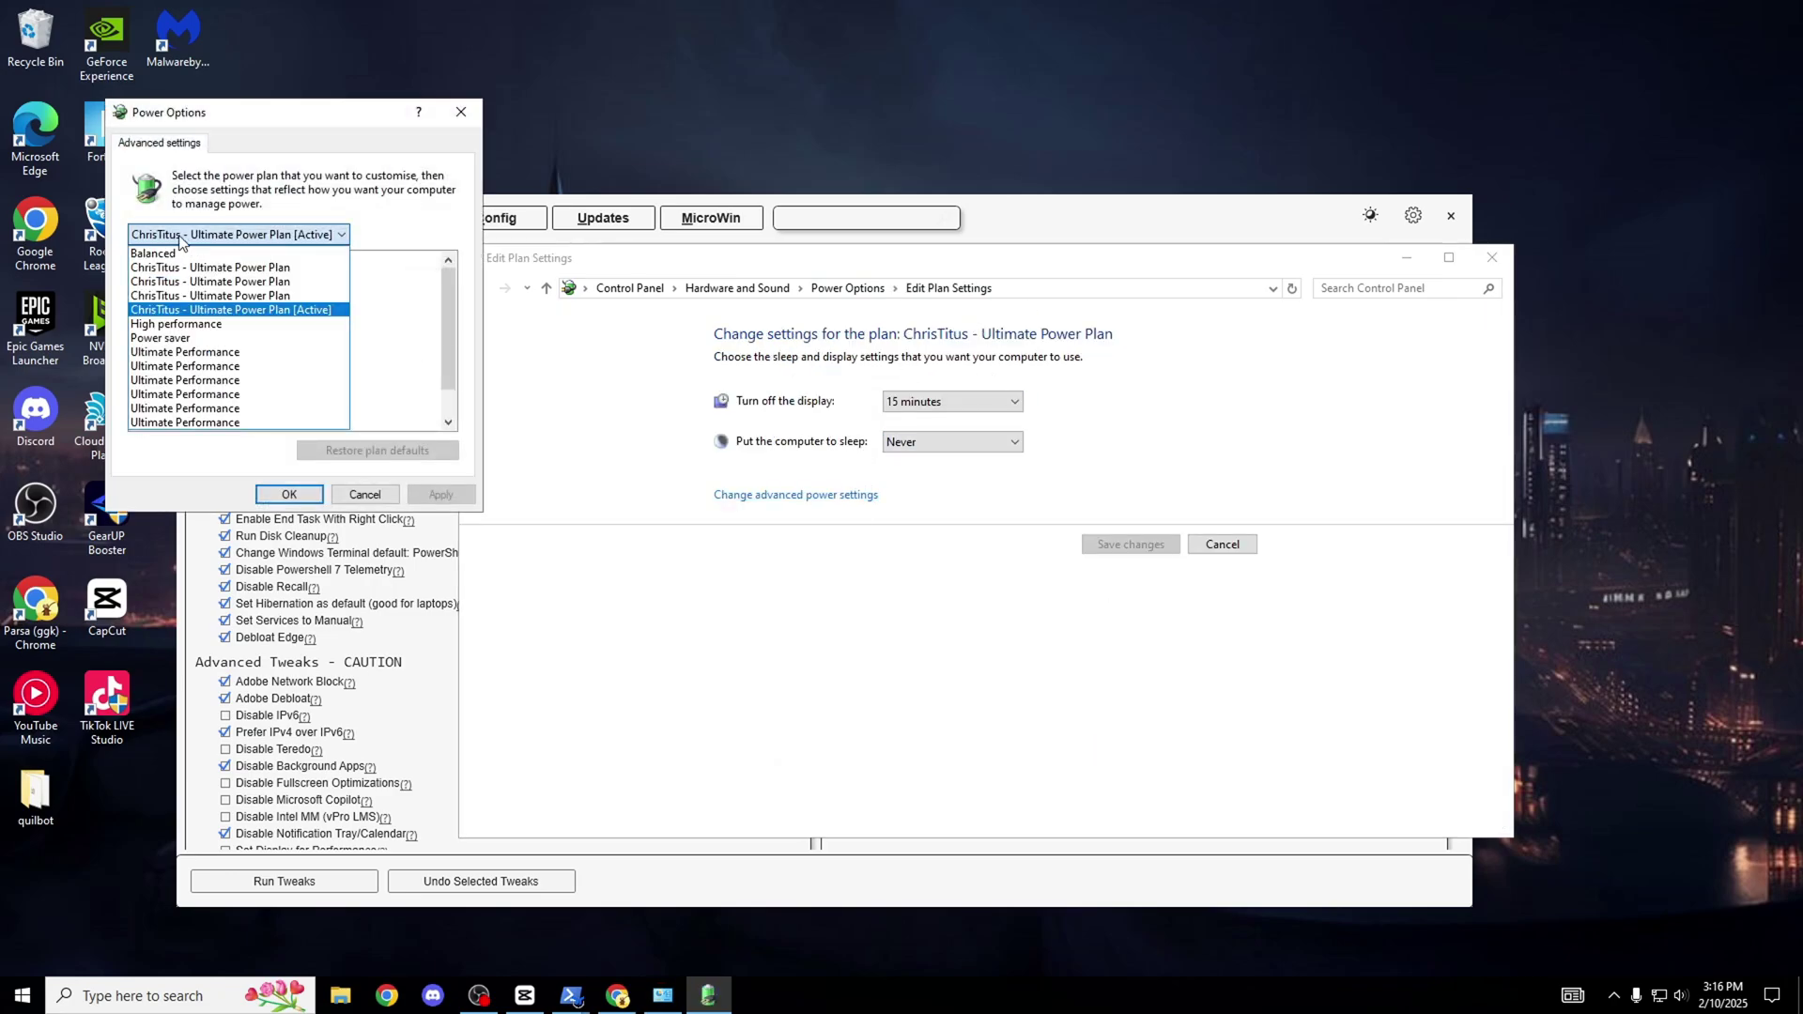
{"action": "left_click", "coordinate": [203, 309]}
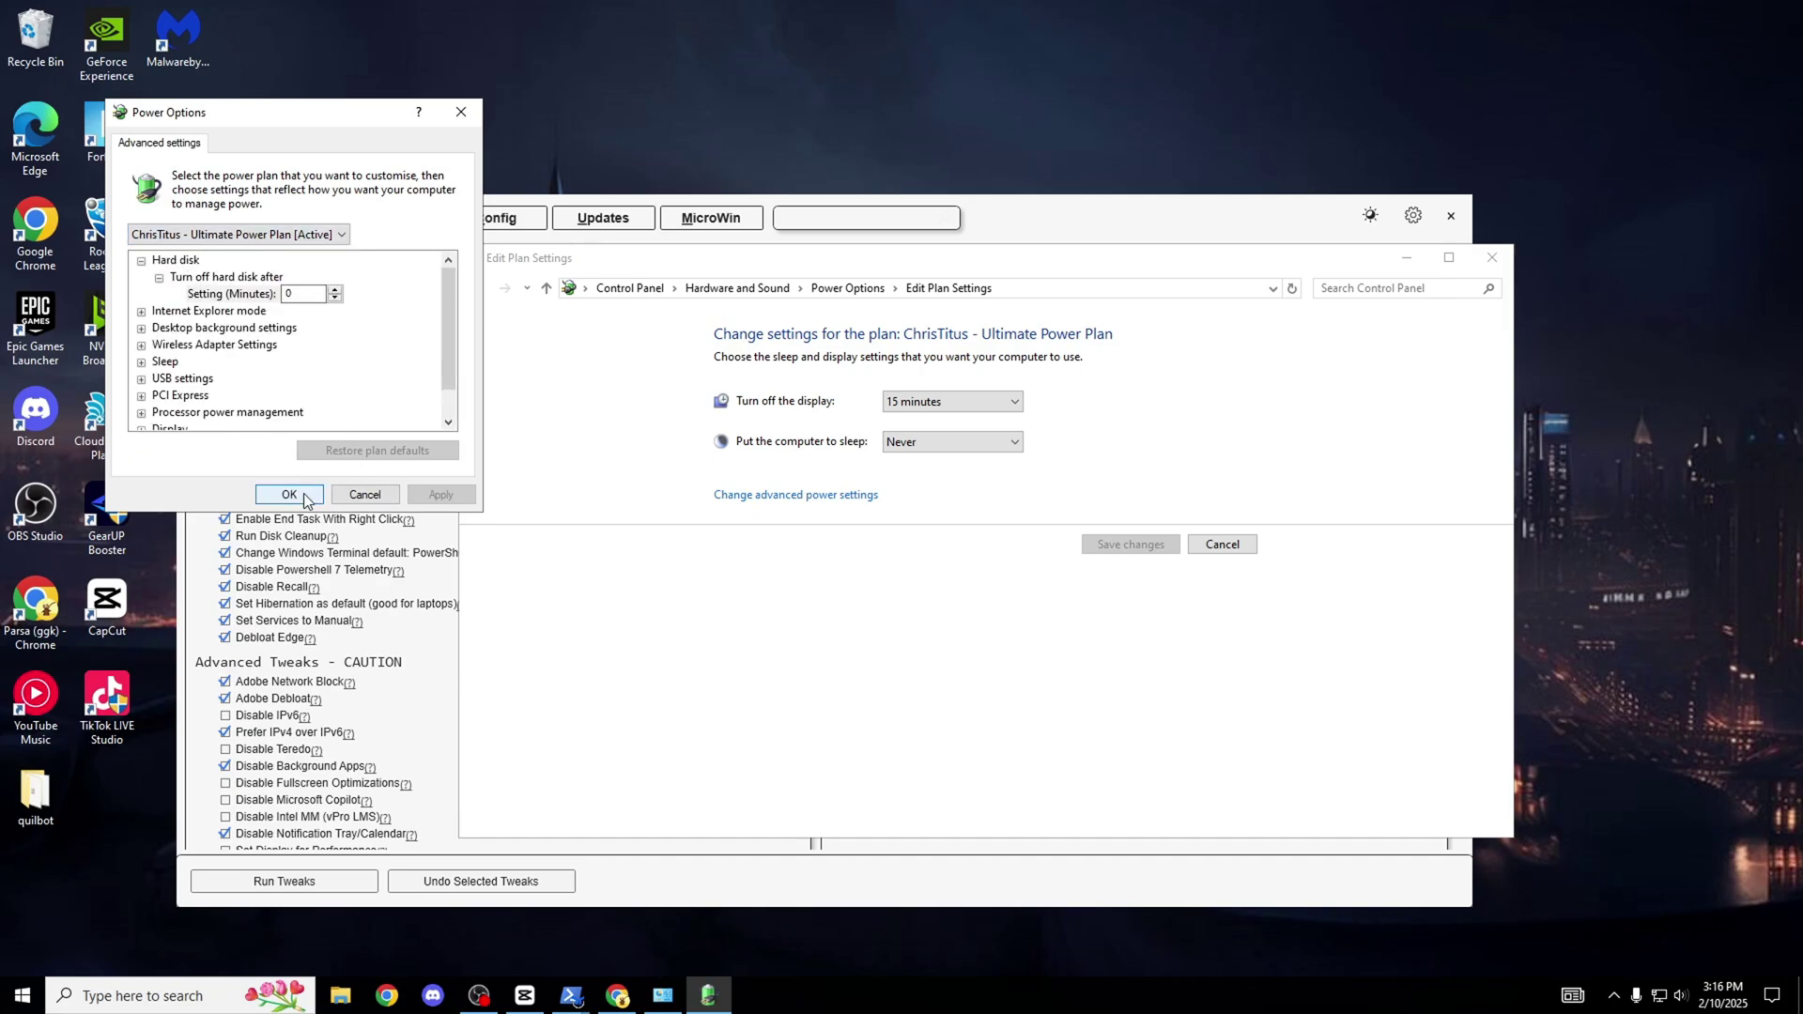
{"action": "left_click", "coordinate": [240, 234]}
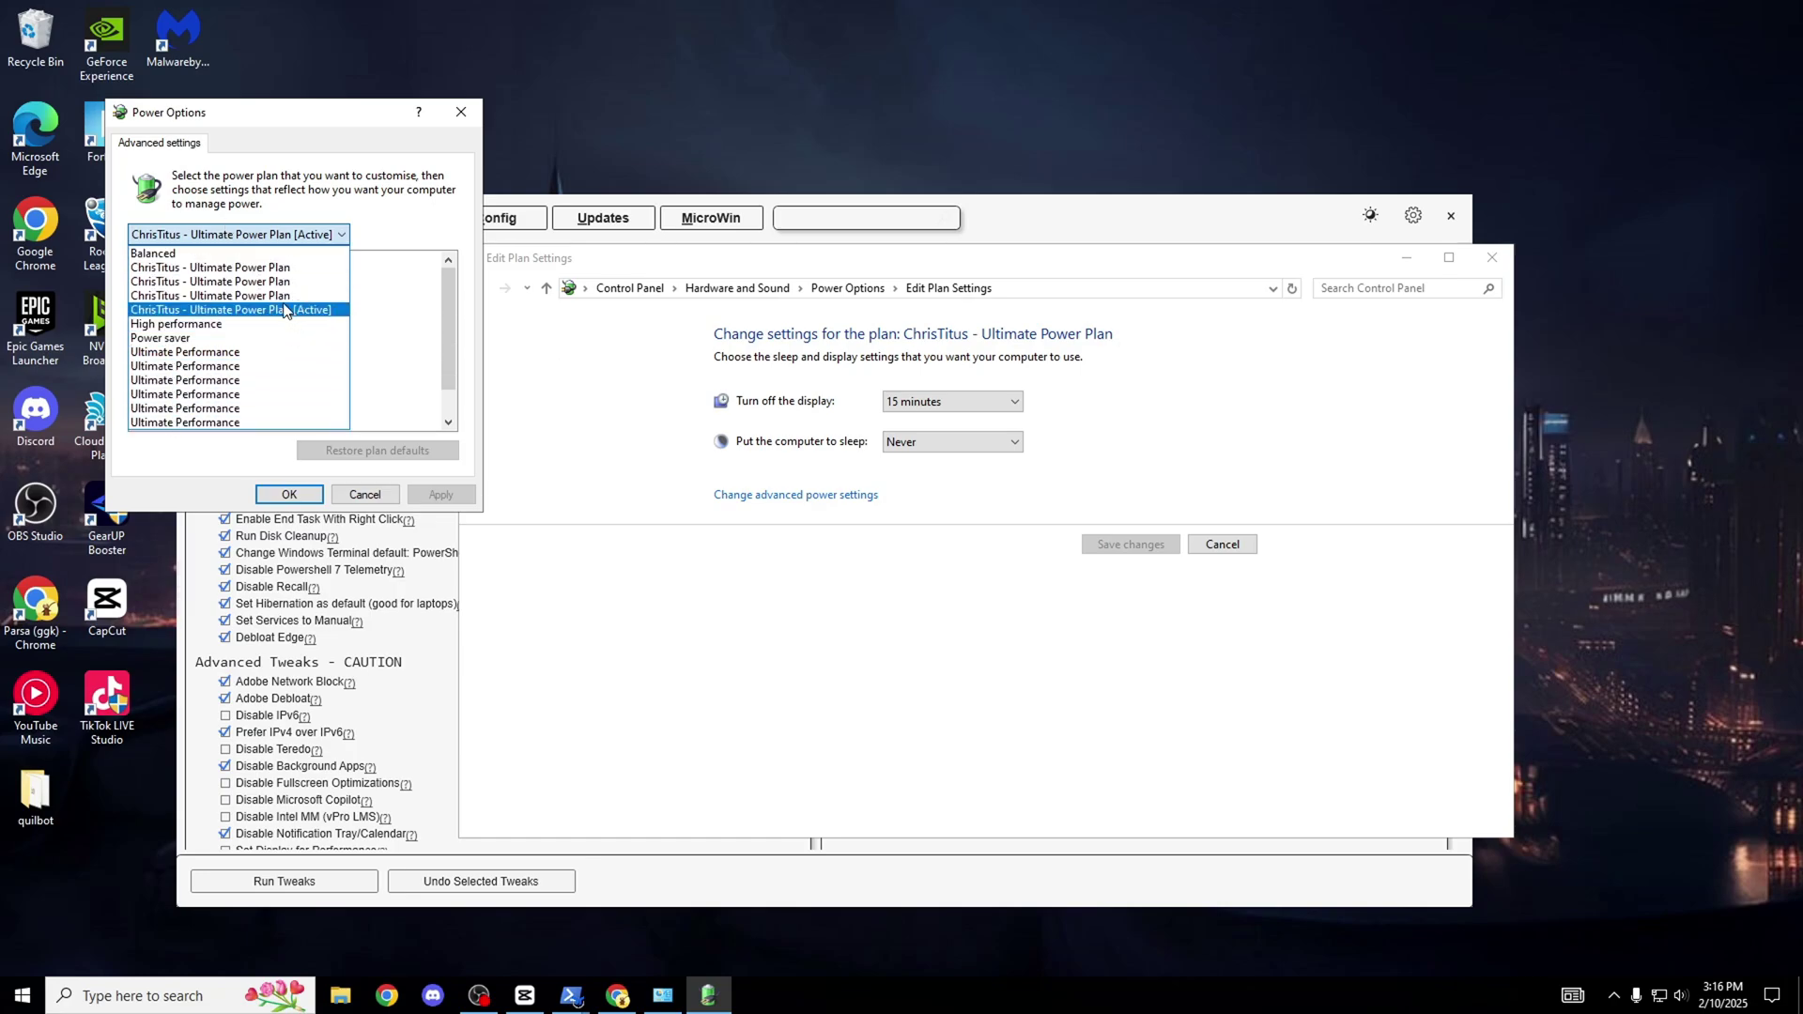
{"action": "left_click", "coordinate": [301, 494]}
{"action": "left_click", "coordinate": [1492, 257]}
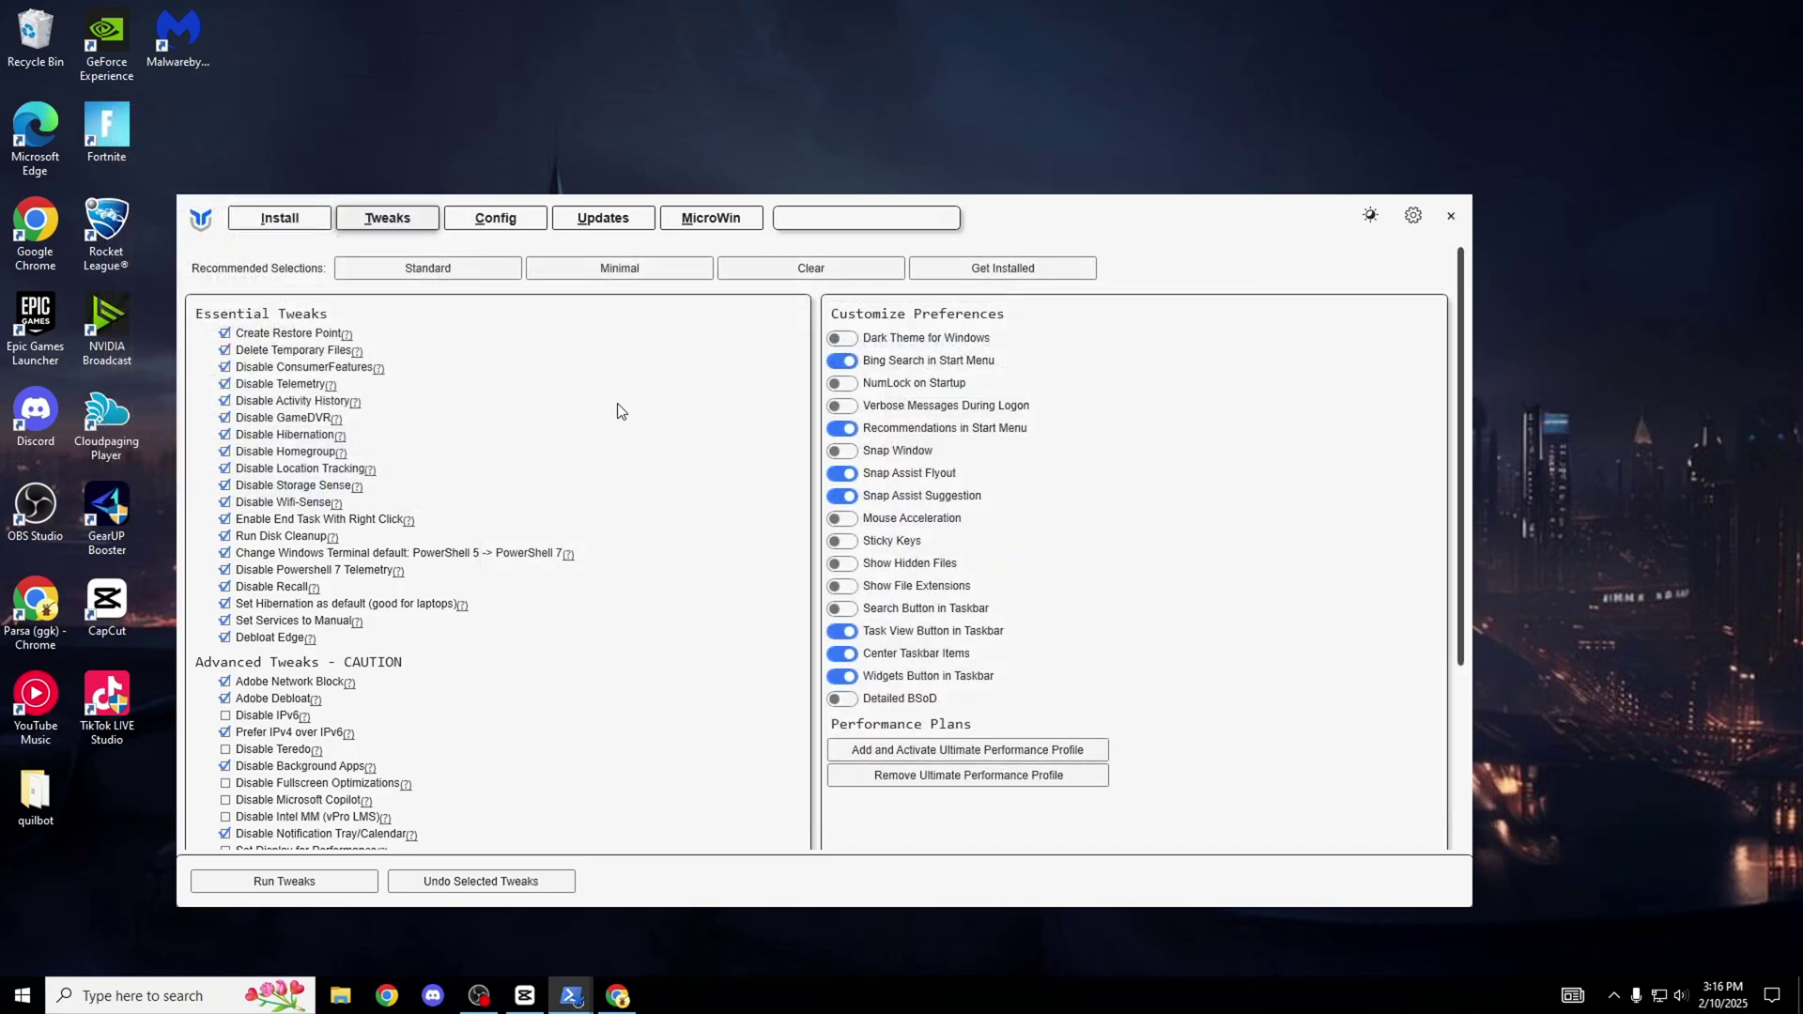
{"action": "left_click", "coordinate": [1453, 216]}
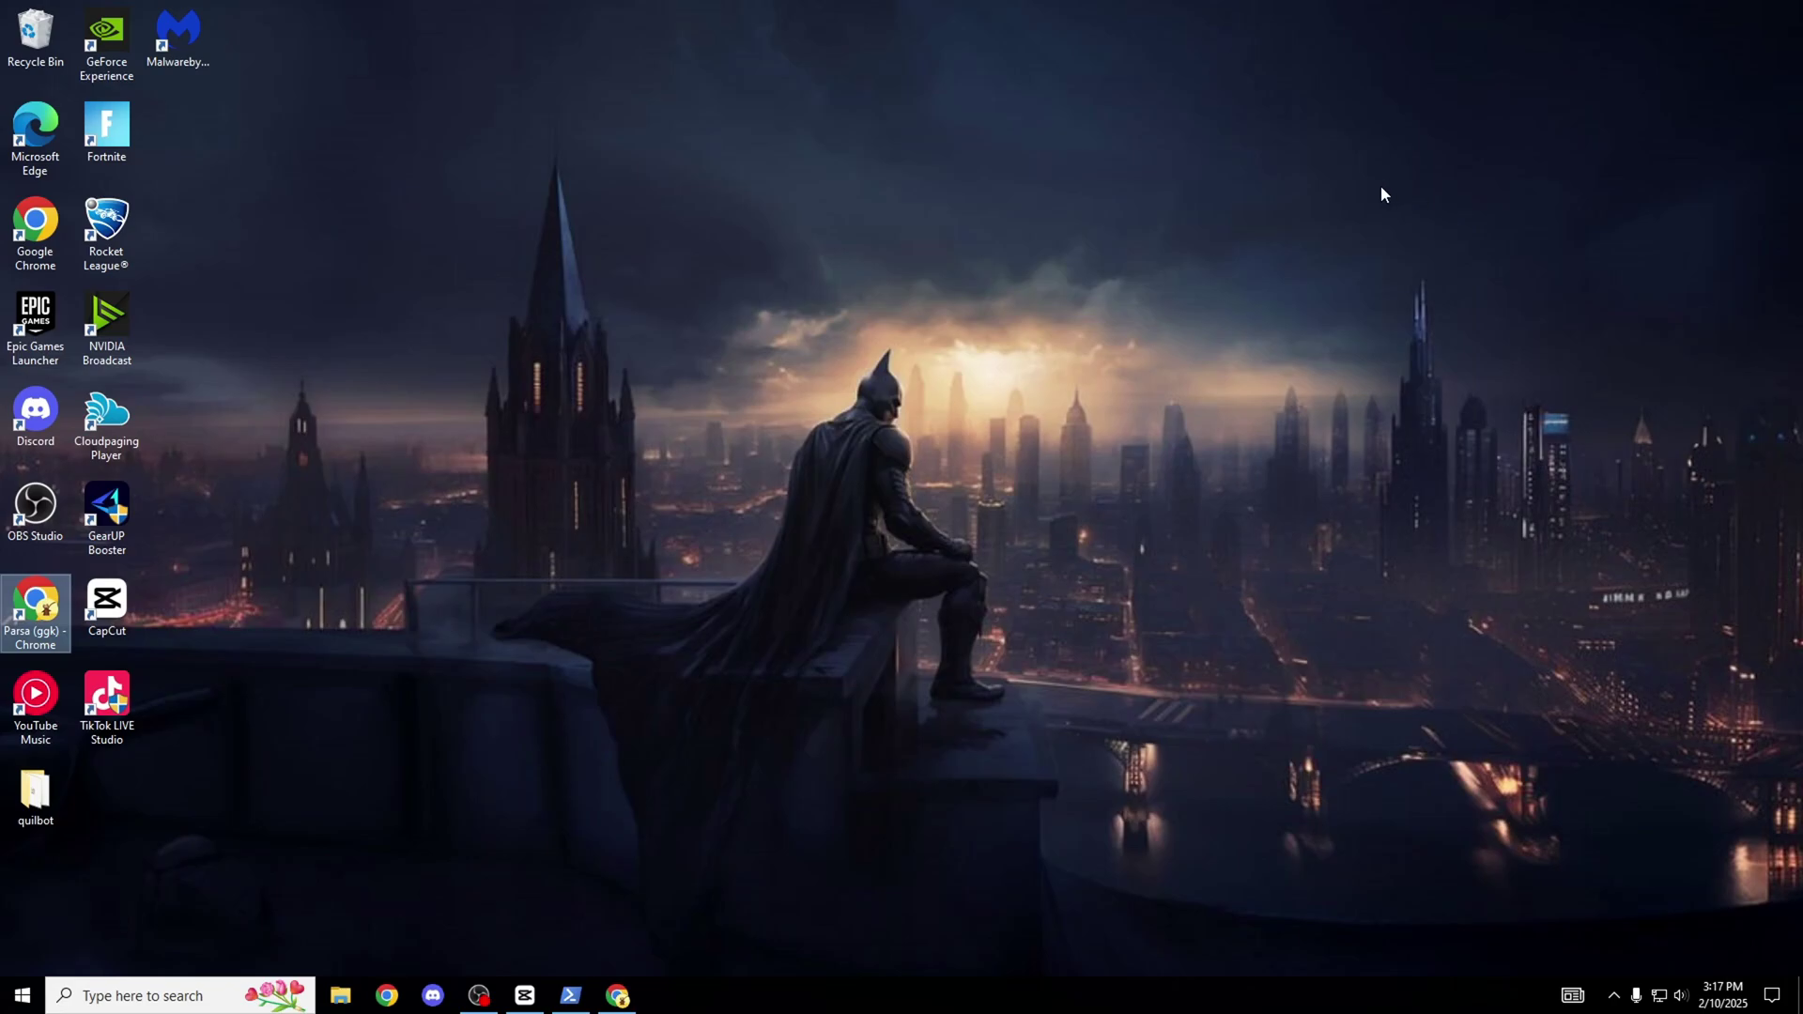
{"action": "left_click", "coordinate": [615, 455]}
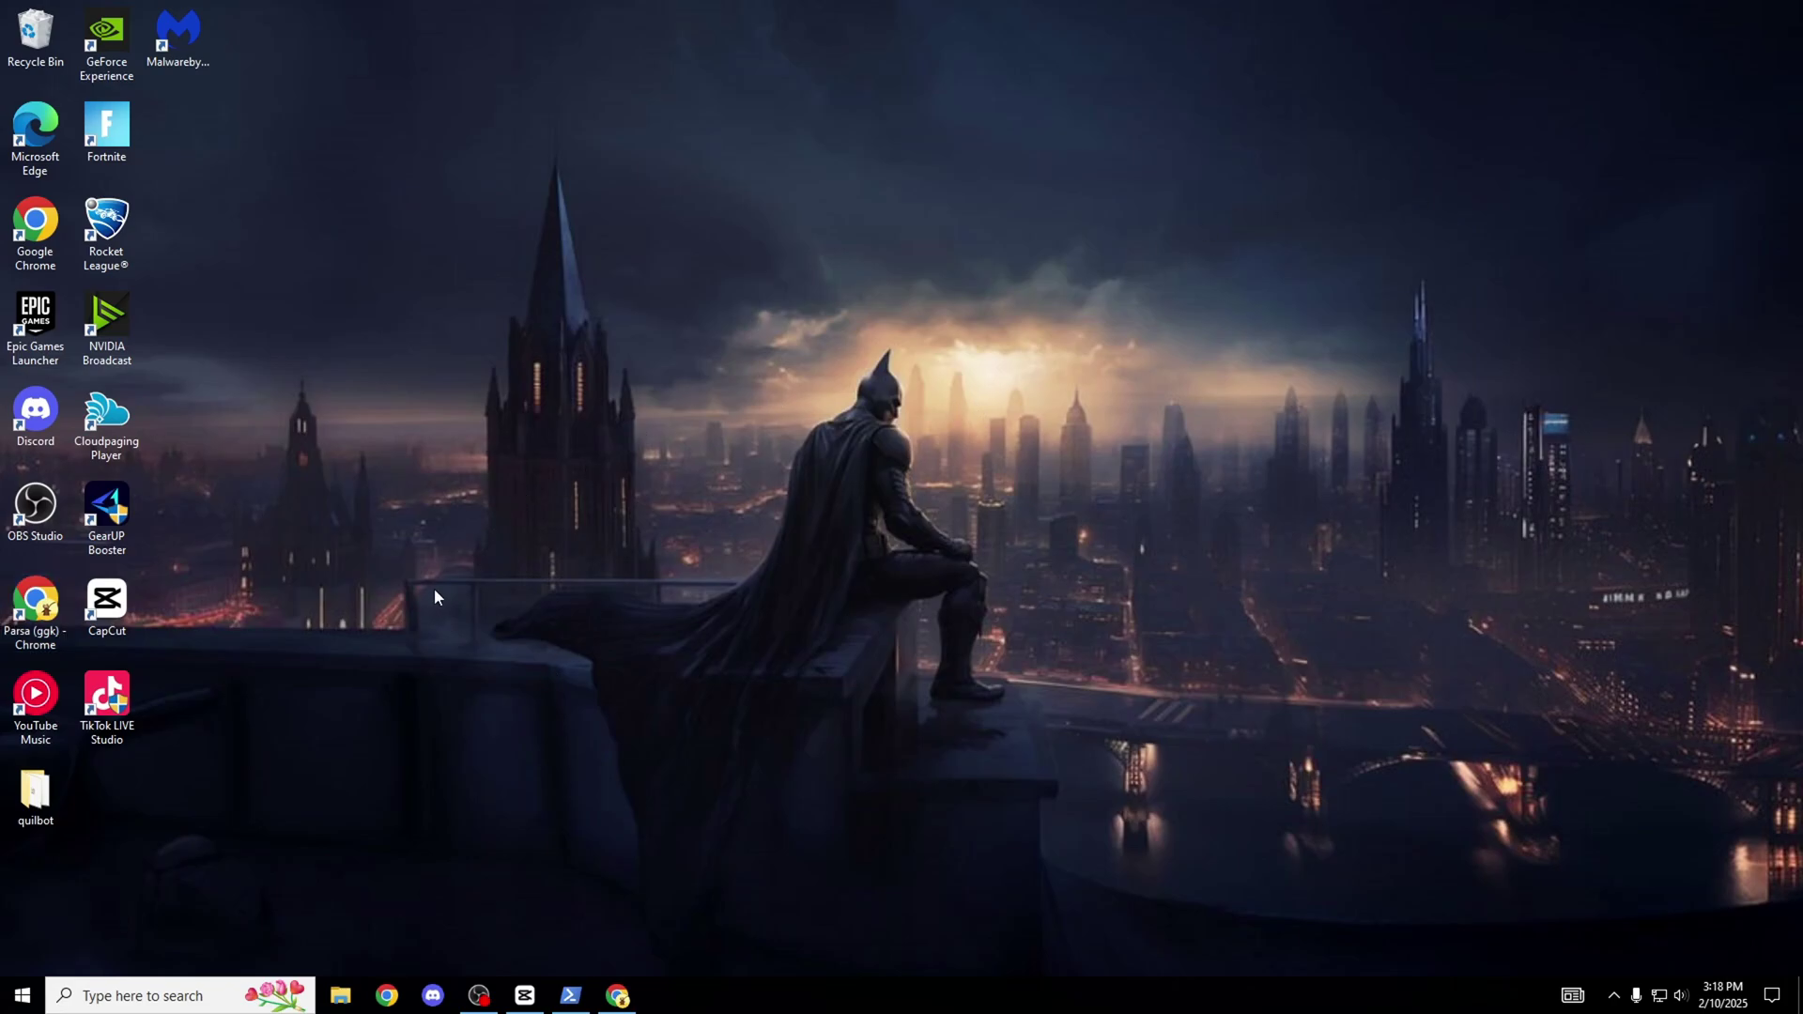
Find the Game Mode settings through Windows search and turn Game Mode on.
{"action": "left_click", "coordinate": [141, 993]}
{"action": "type", "text": "ga"}
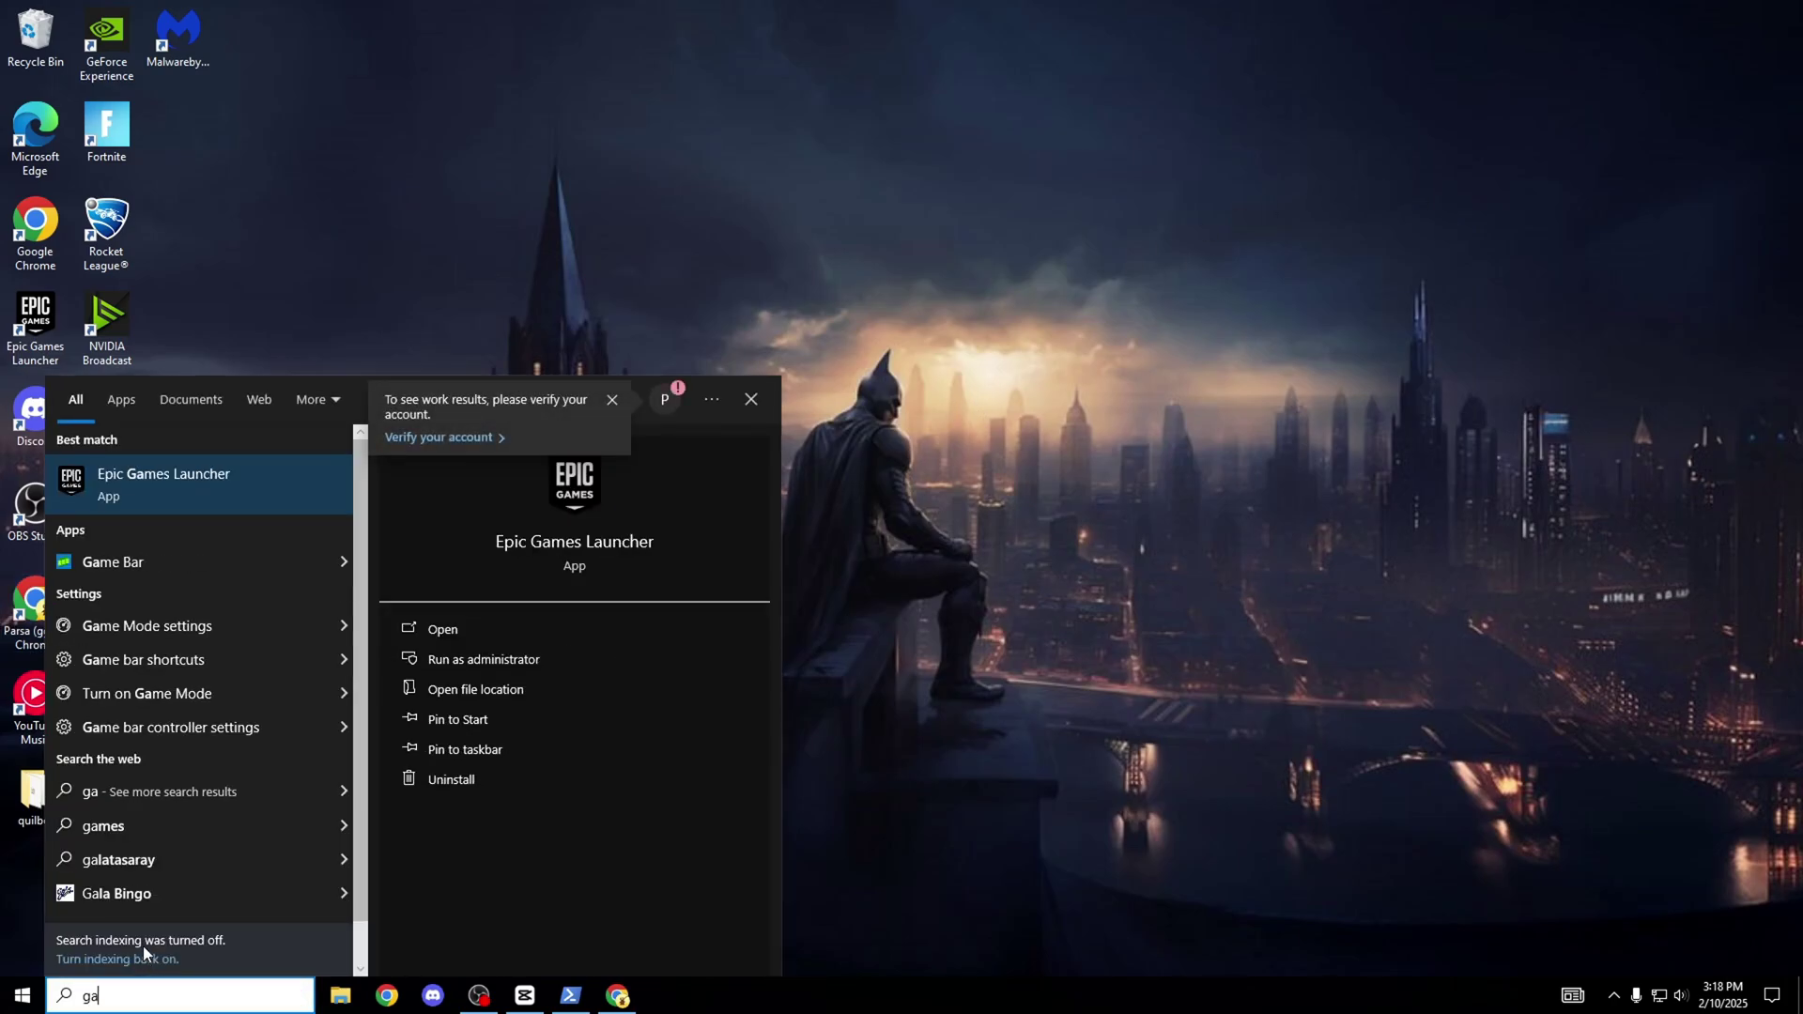
{"action": "type", "text": "me moo"}
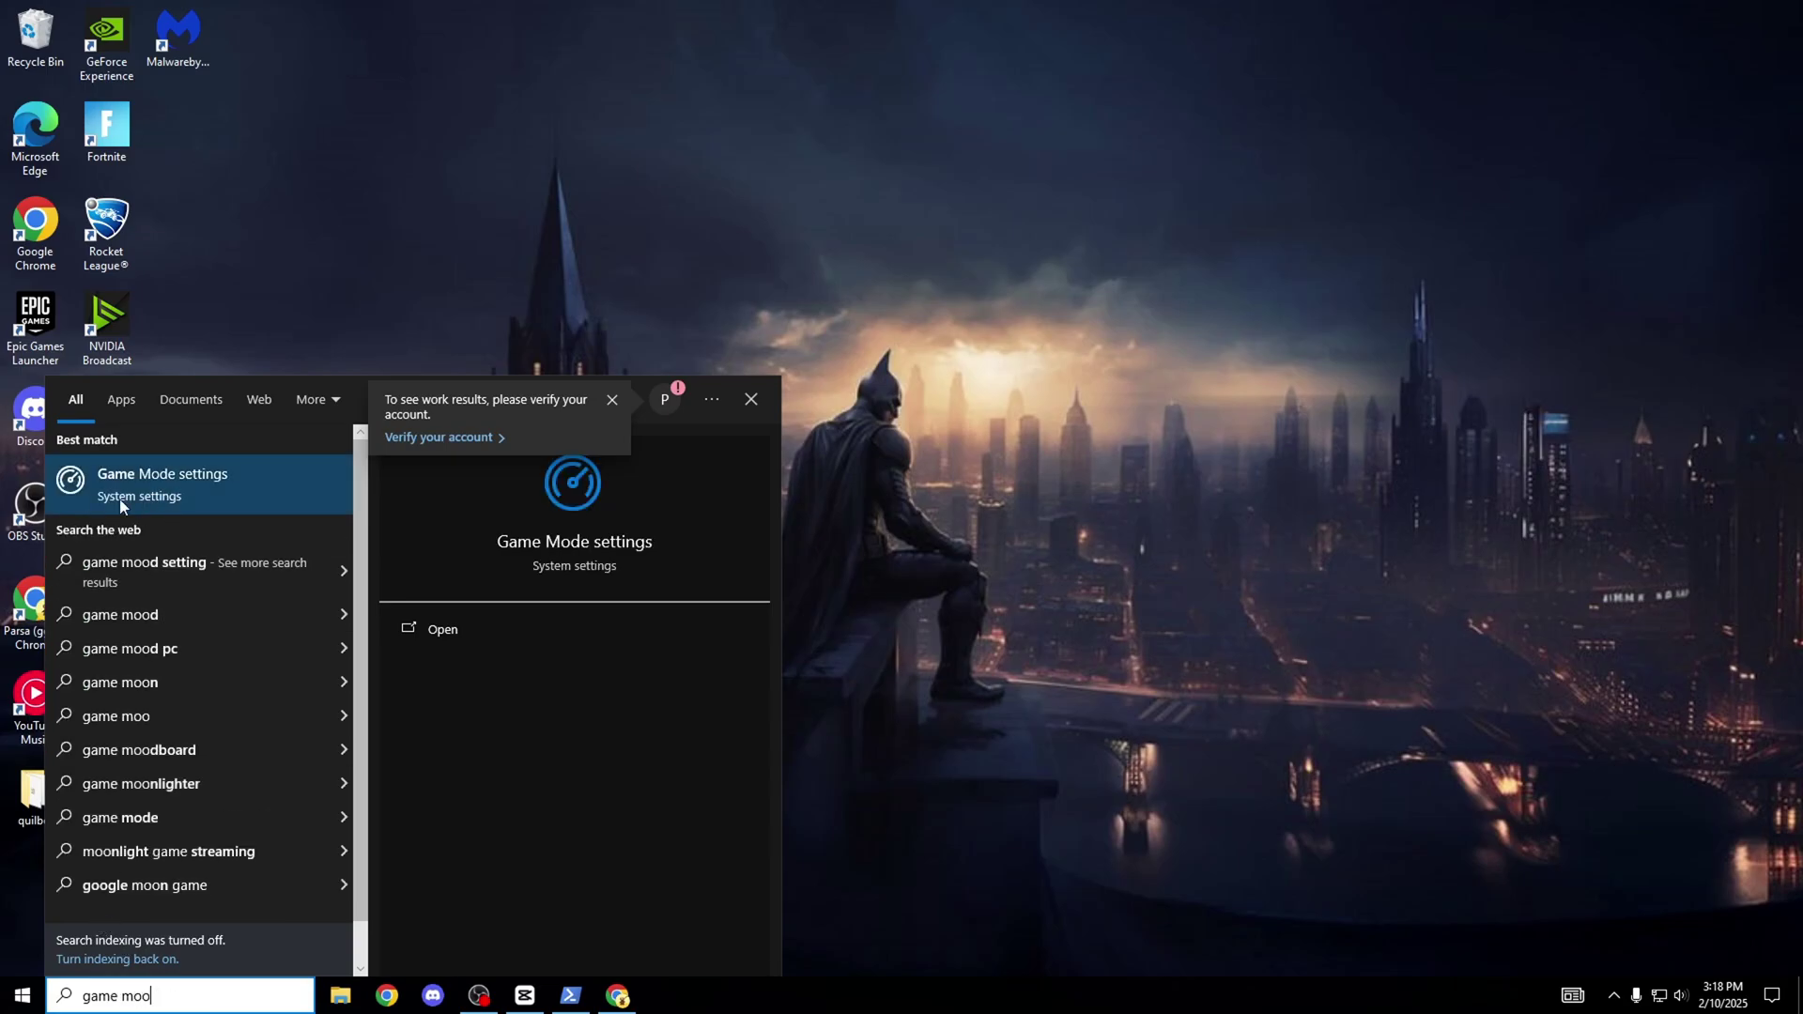
{"action": "left_click", "coordinate": [178, 488]}
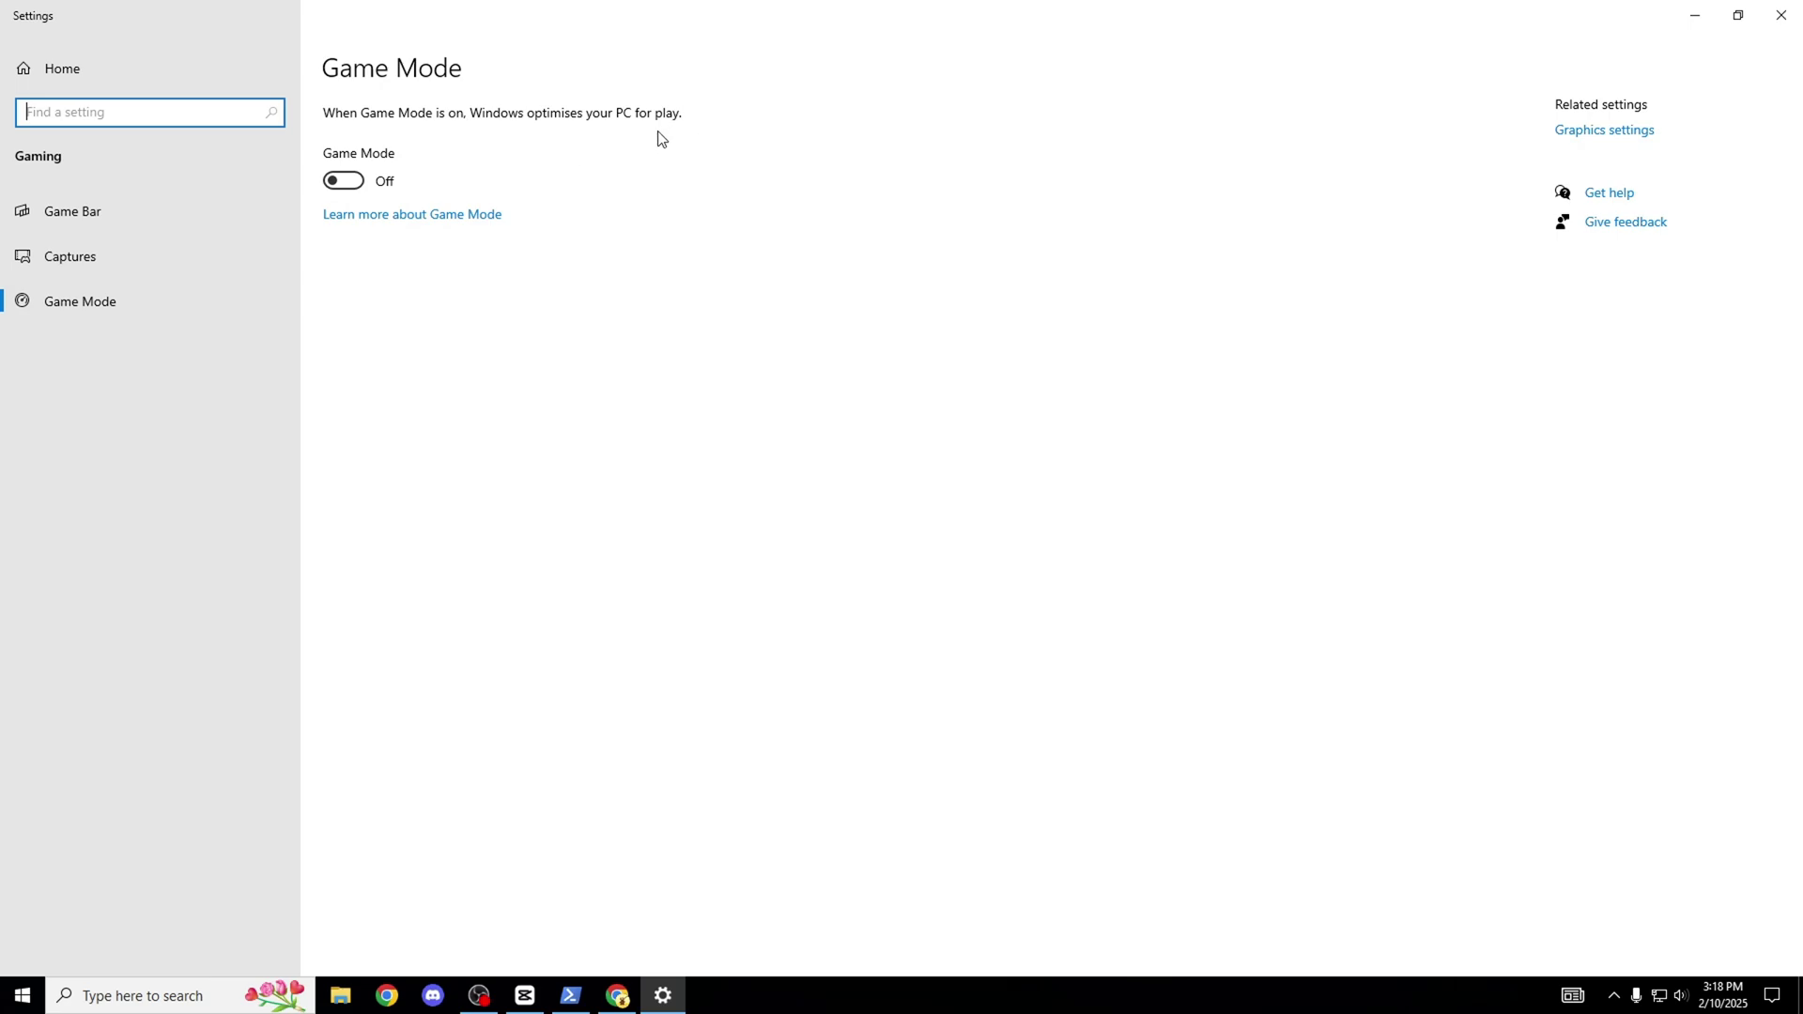
{"action": "left_click", "coordinate": [346, 185]}
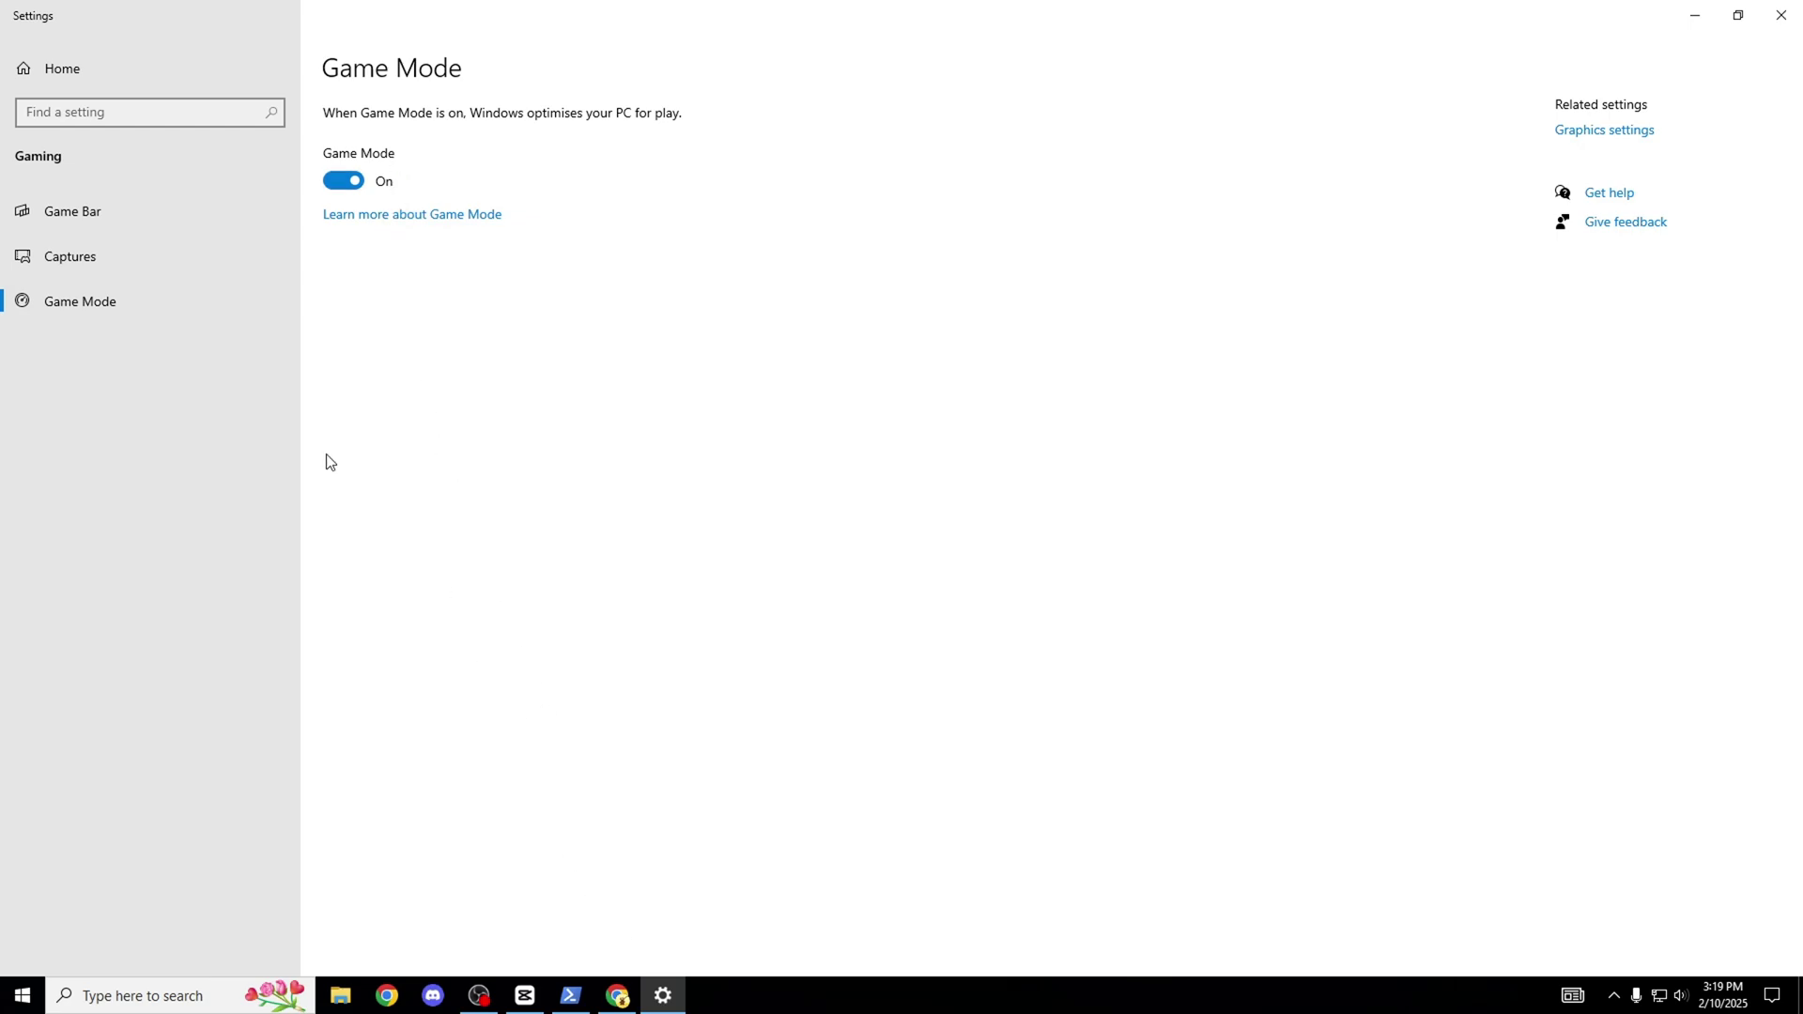
Review the Game Bar and Captures settings, and close the Settings window.
{"action": "left_click", "coordinate": [194, 231]}
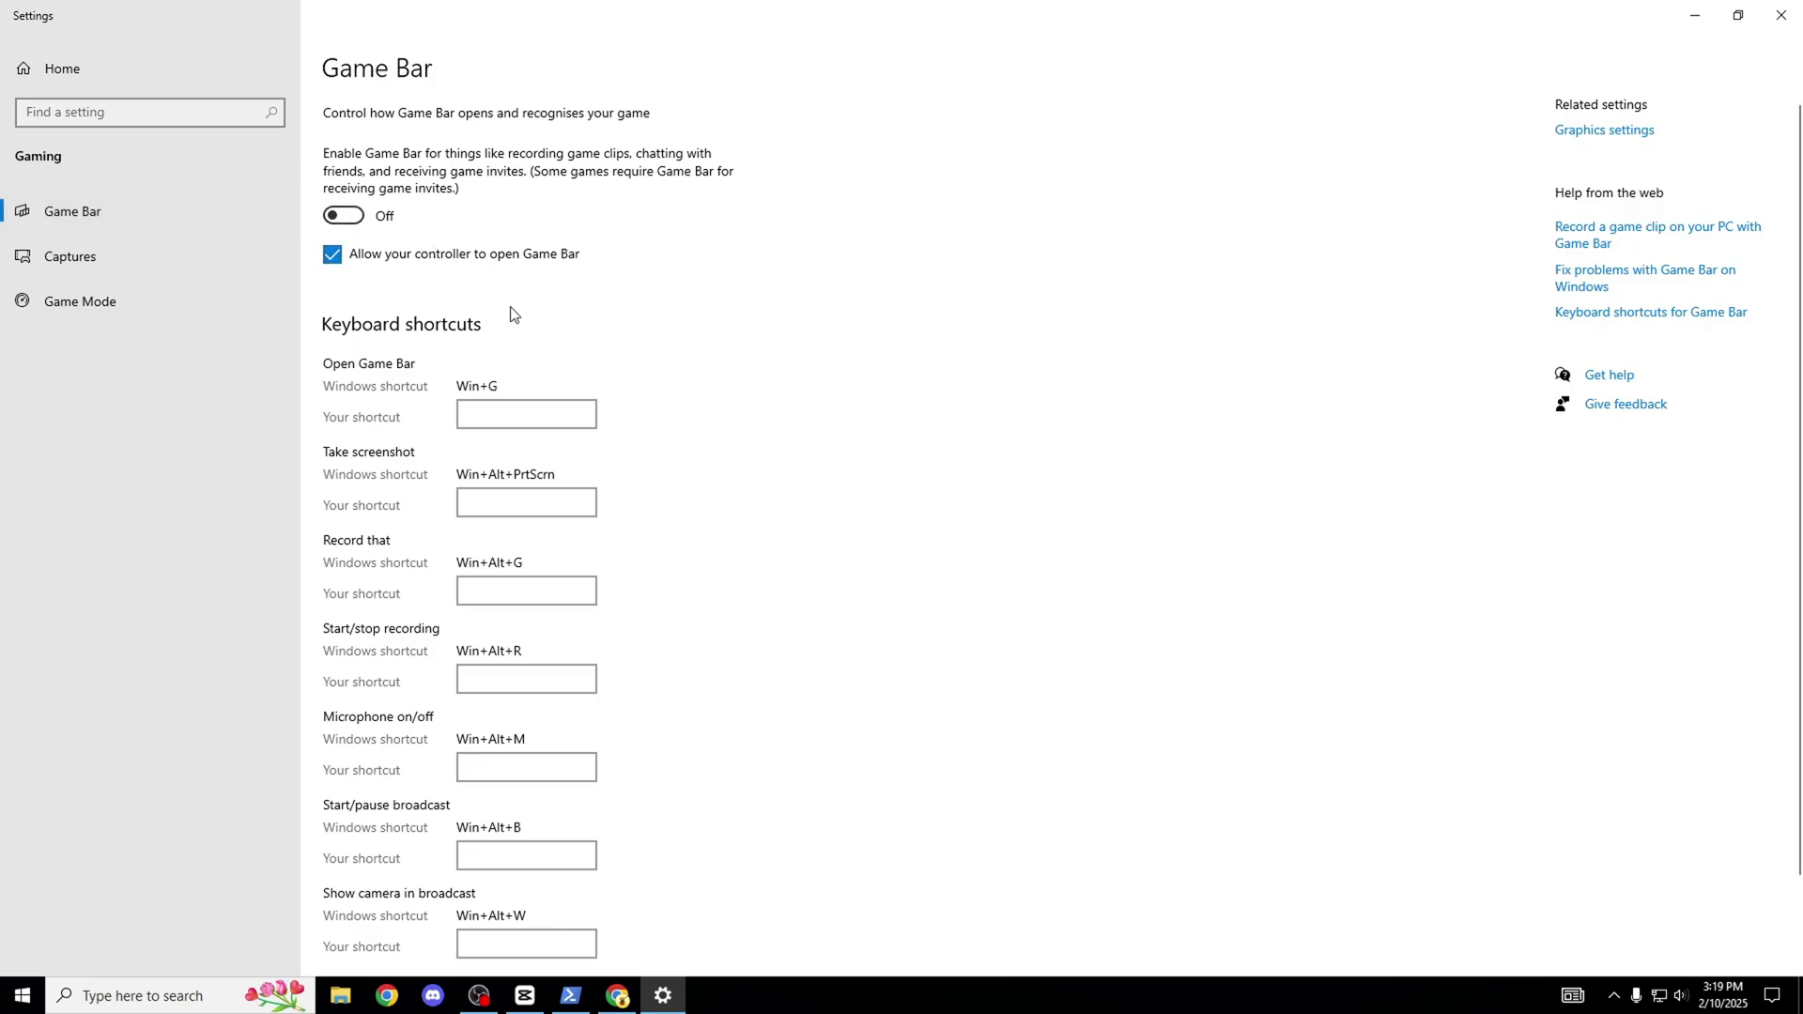
{"action": "scroll", "coordinate": [449, 439], "scroll_direction": "down", "scroll_amount": 2}
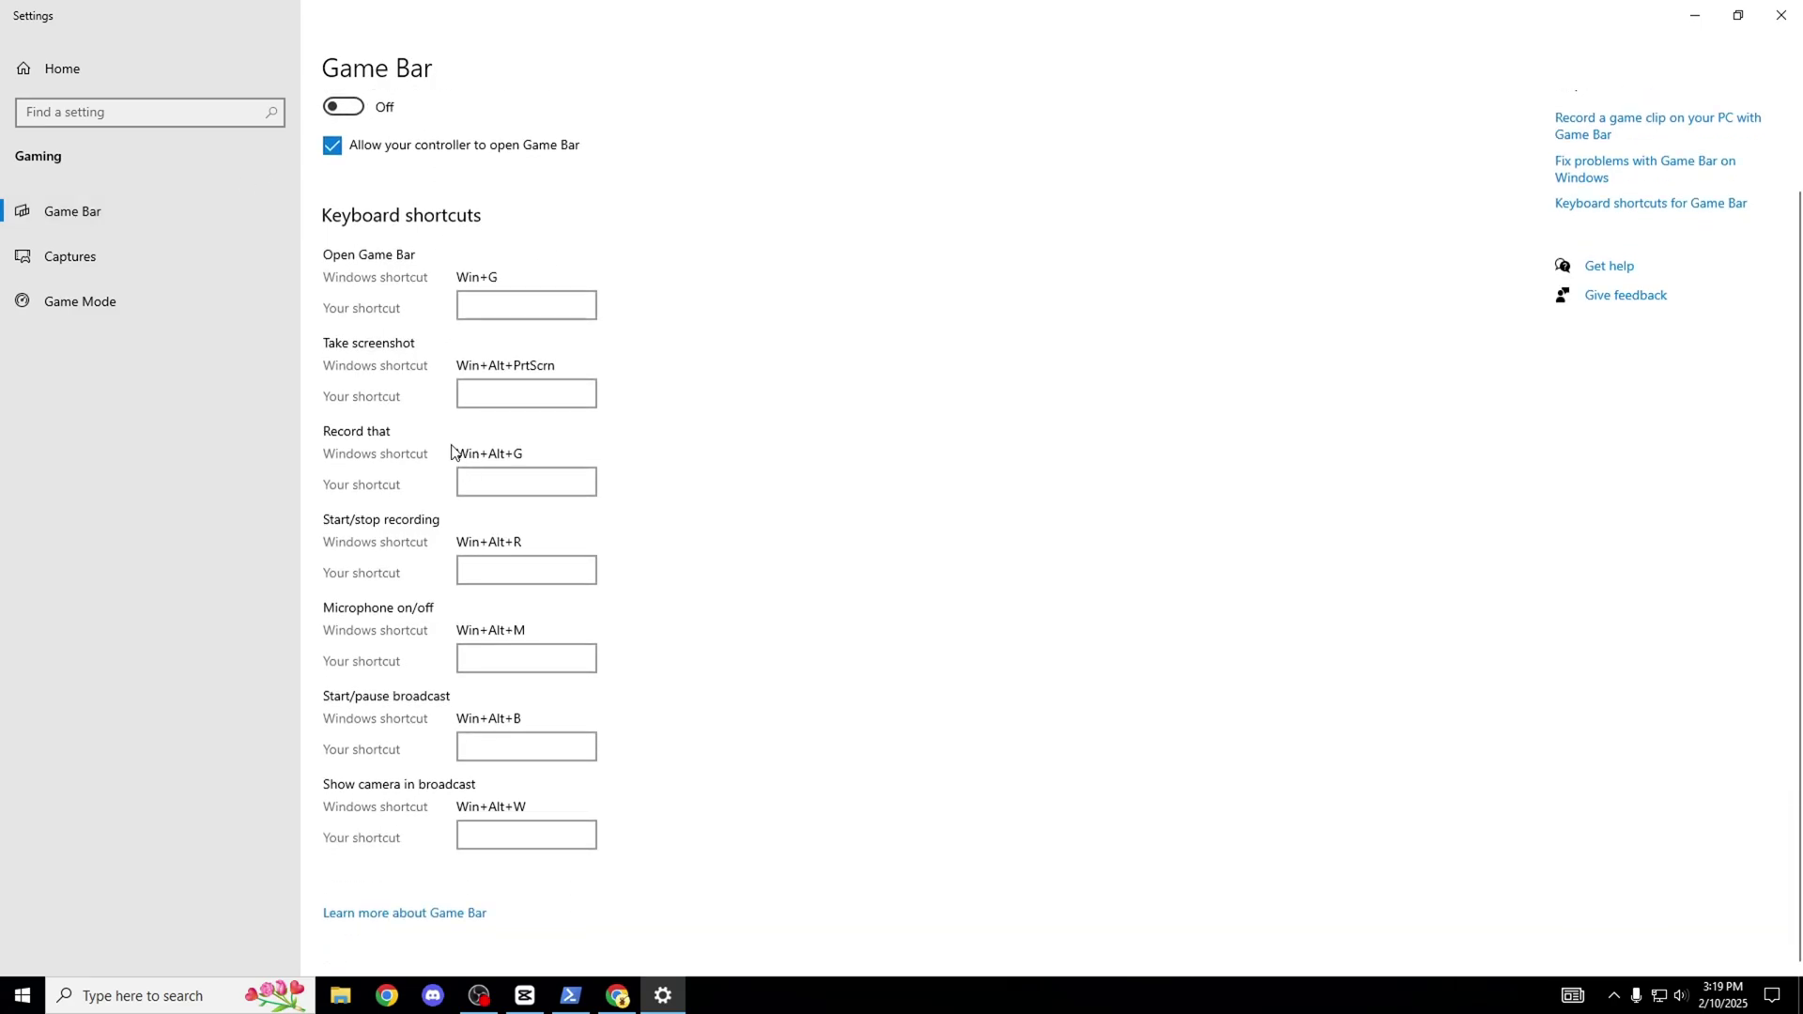
{"action": "left_click", "coordinate": [234, 259]}
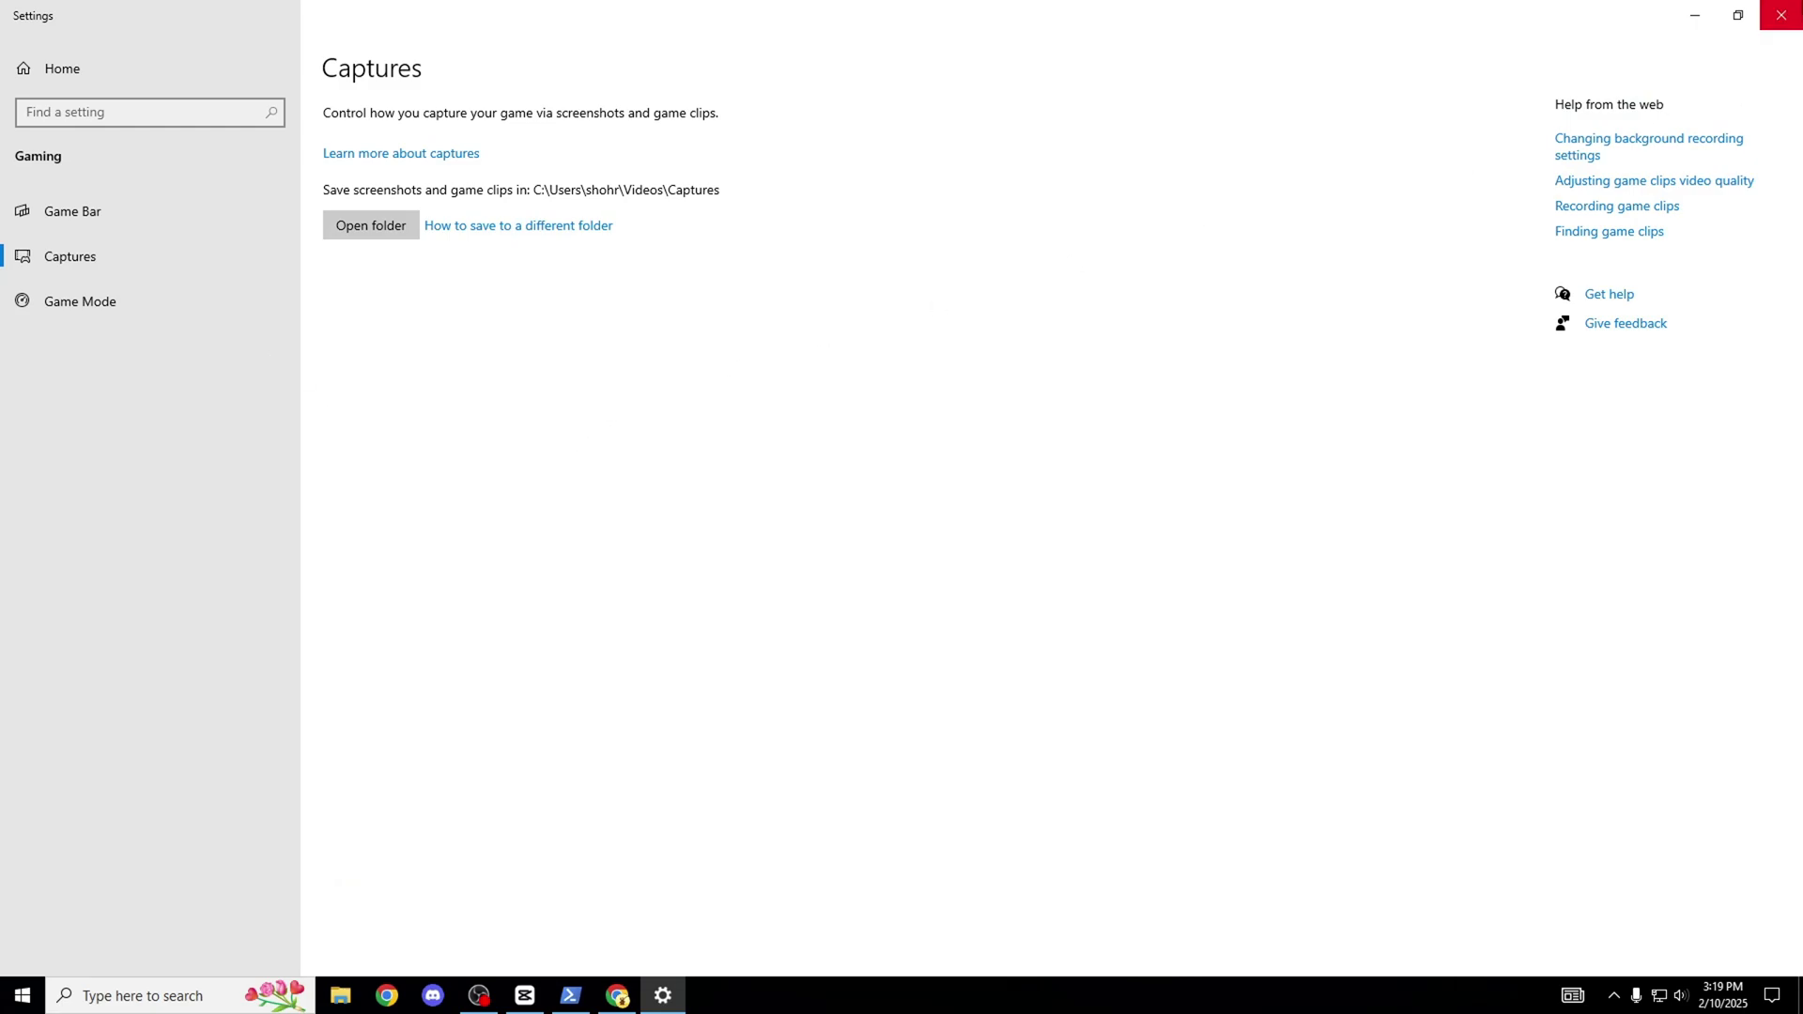
{"action": "left_click", "coordinate": [1782, 16]}
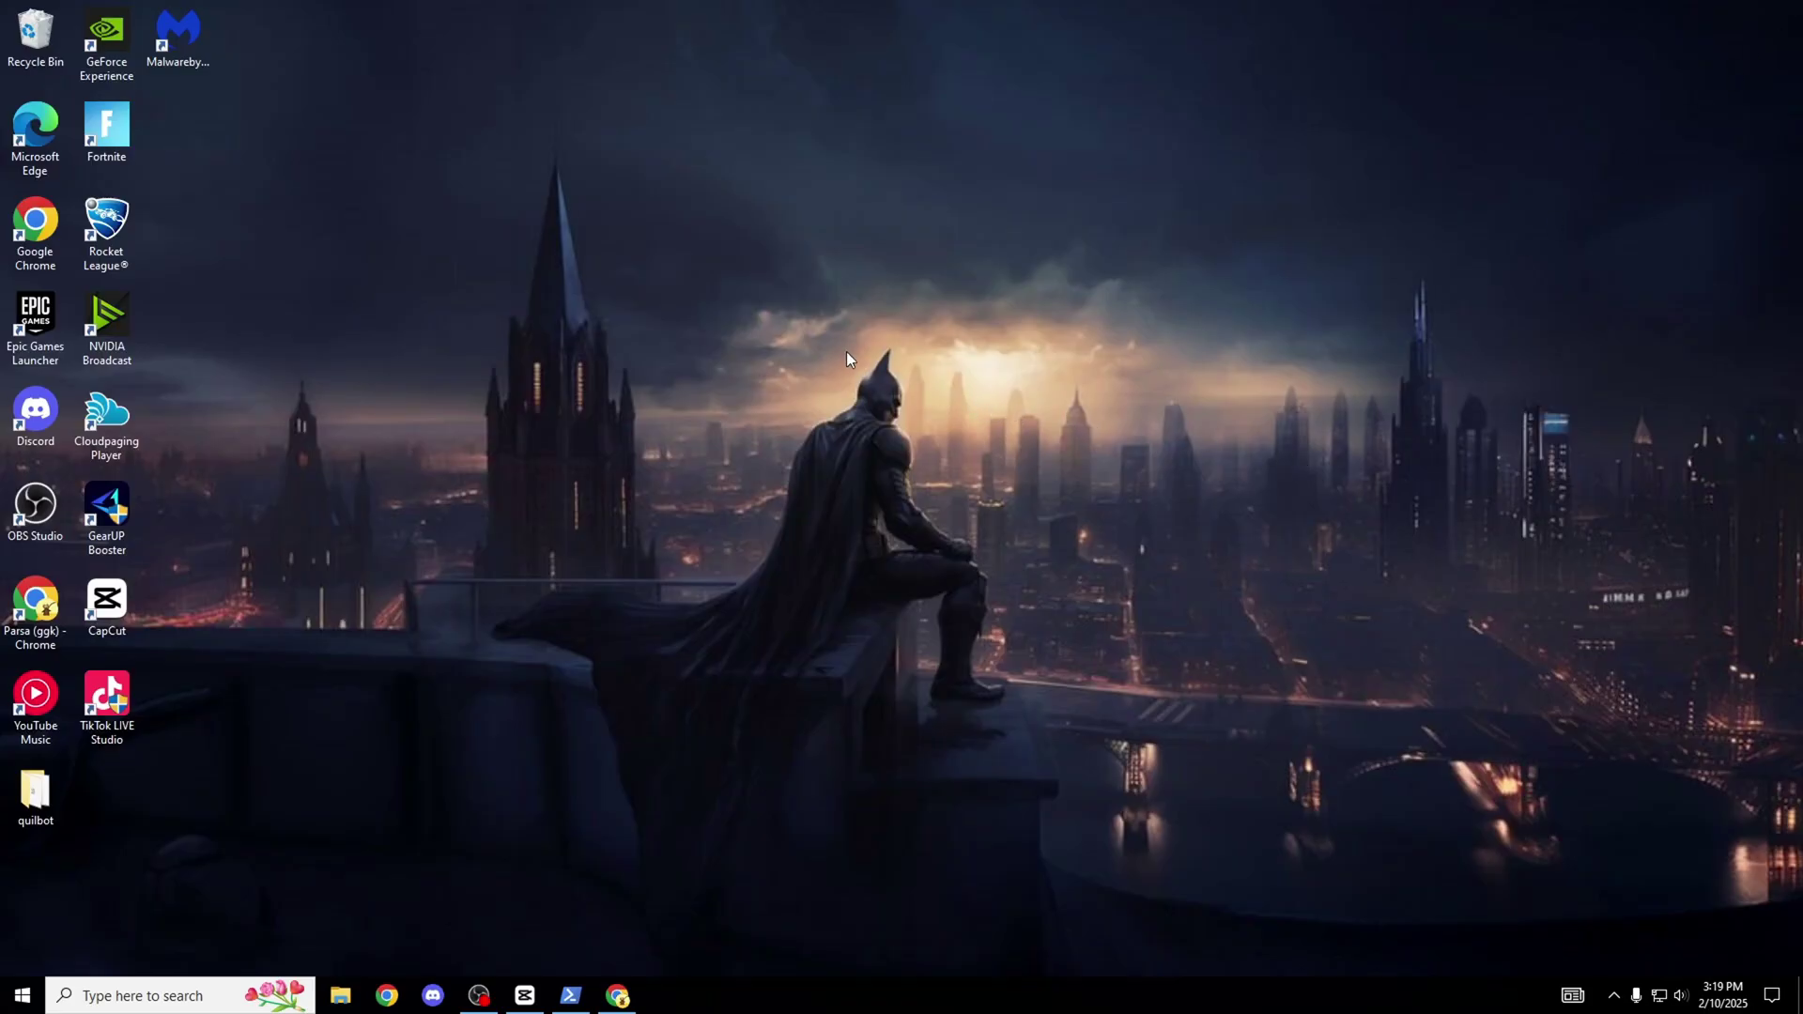